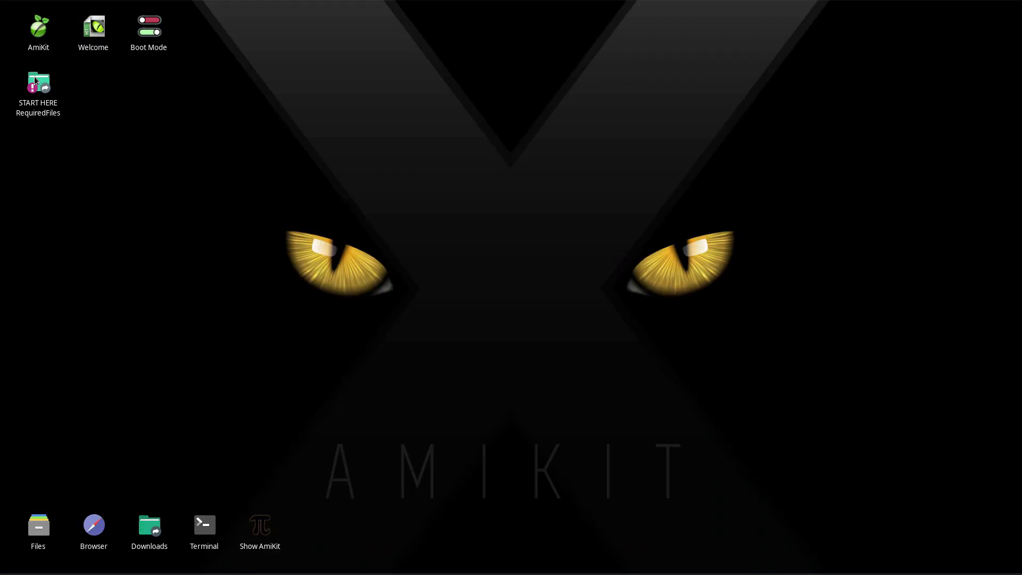
# Open the START HERE RequiredFiles folder and launch GParted, authorising with the password.
pyautogui.doubleClick(35, 80)
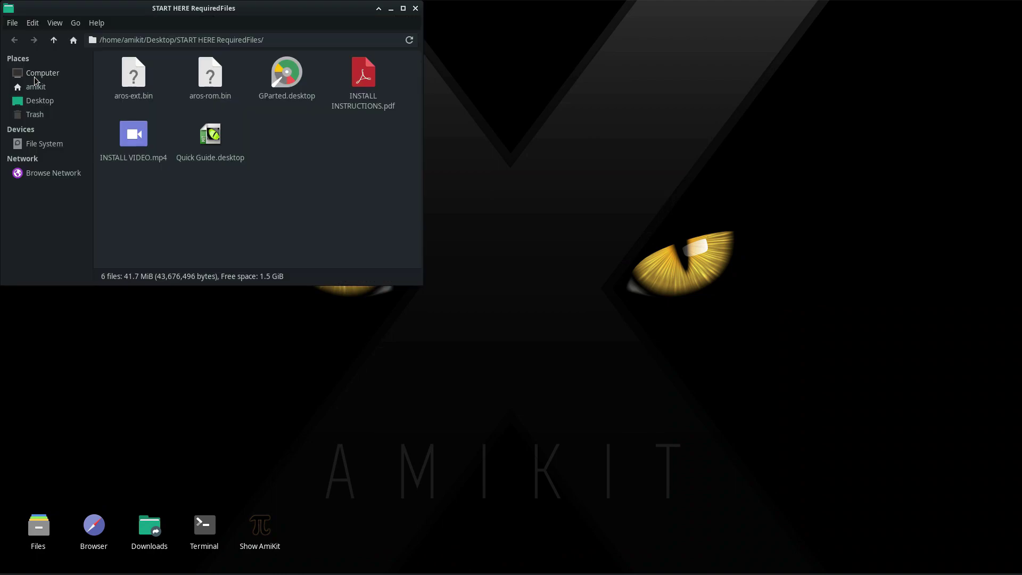
pyautogui.doubleClick(295, 74)
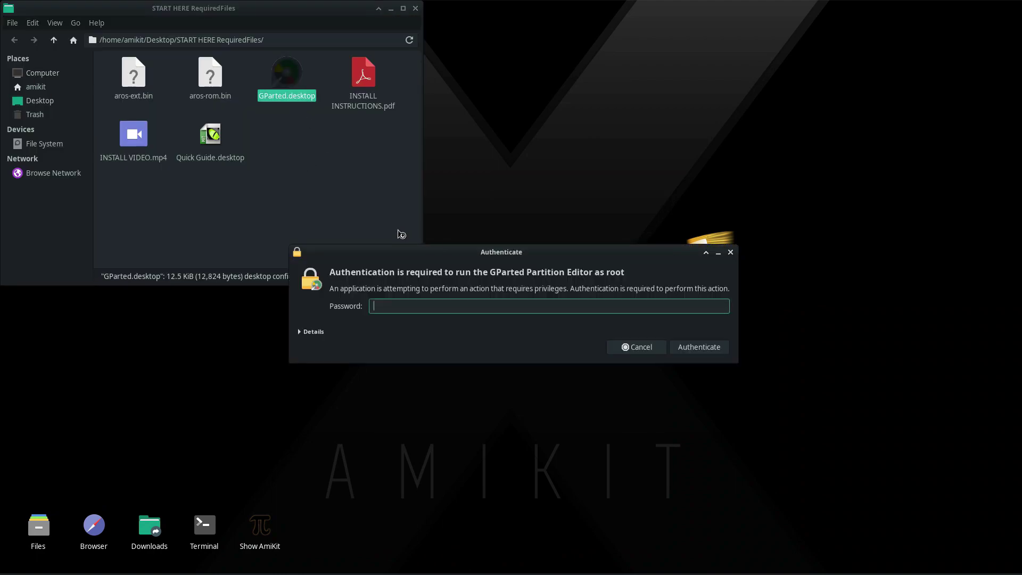
pyautogui.write('amikit')
pyautogui.press('Return')
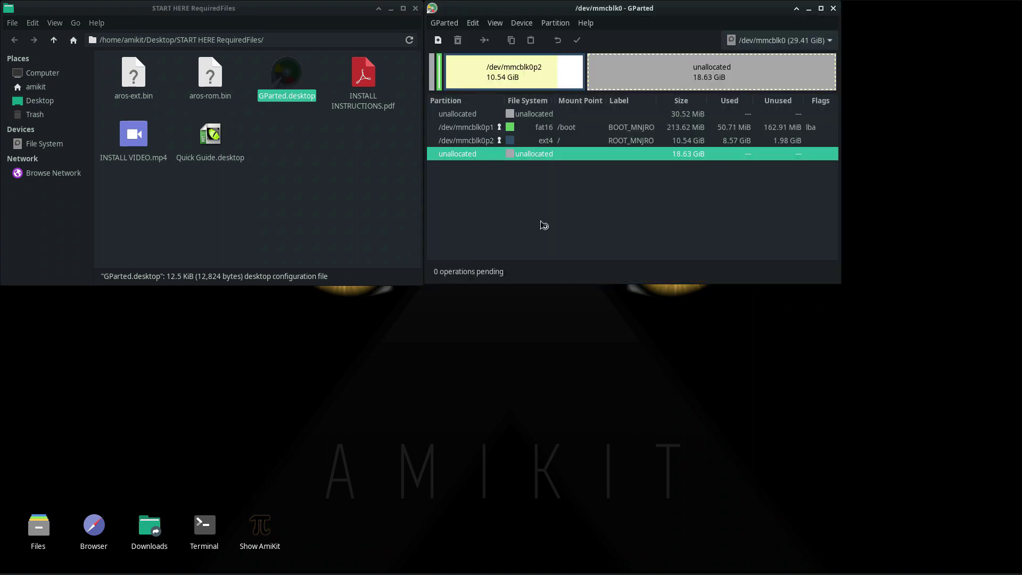
# Queue resizing /dev/mmcblk0p2 from 10.54 GiB to the maximum 29.18 GiB.
pyautogui.click(580, 76)
pyautogui.rightClick(577, 80)
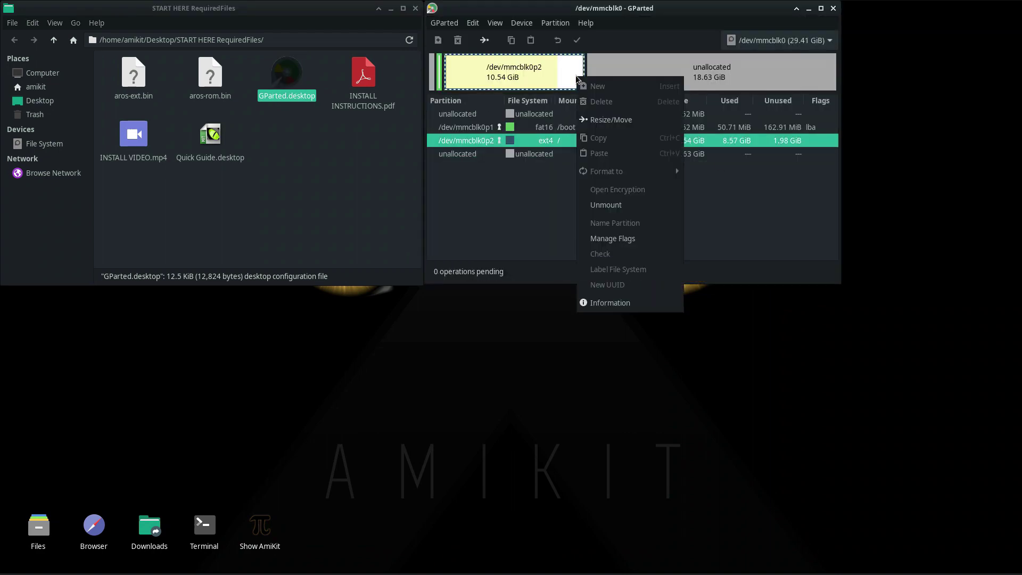
pyautogui.click(595, 117)
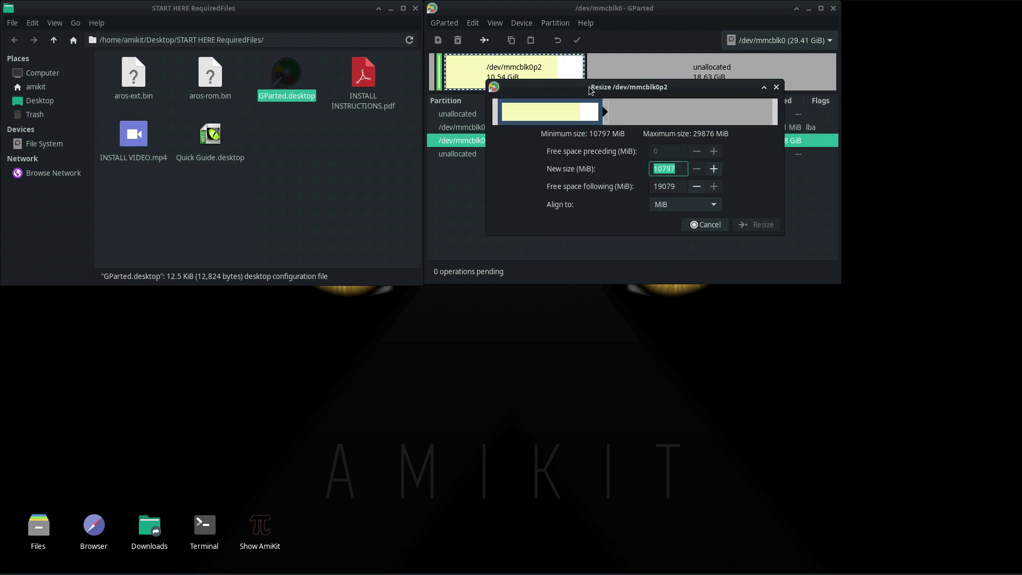
pyautogui.moveTo(610, 119); pyautogui.dragTo(804, 128)
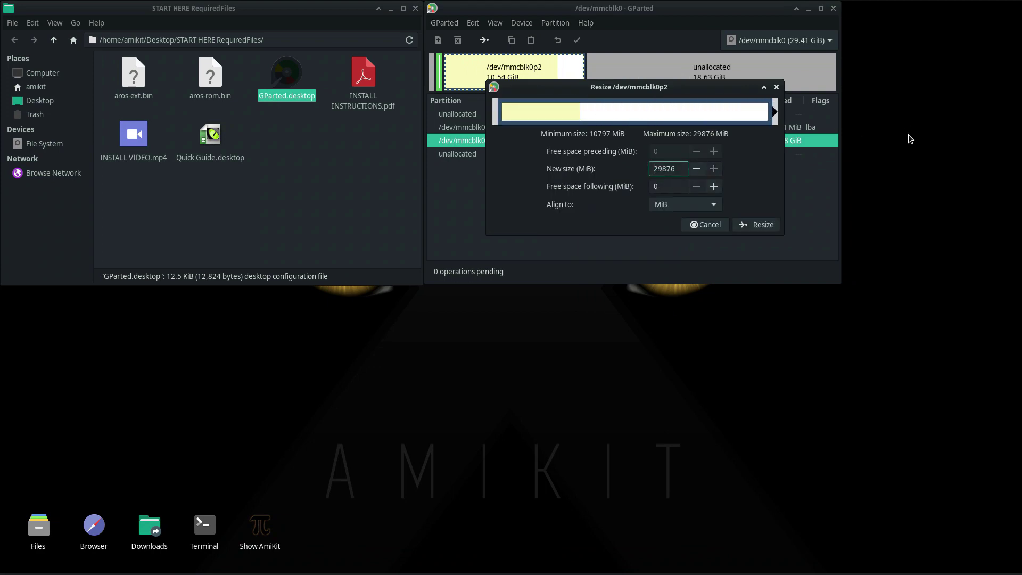
pyautogui.click(744, 224)
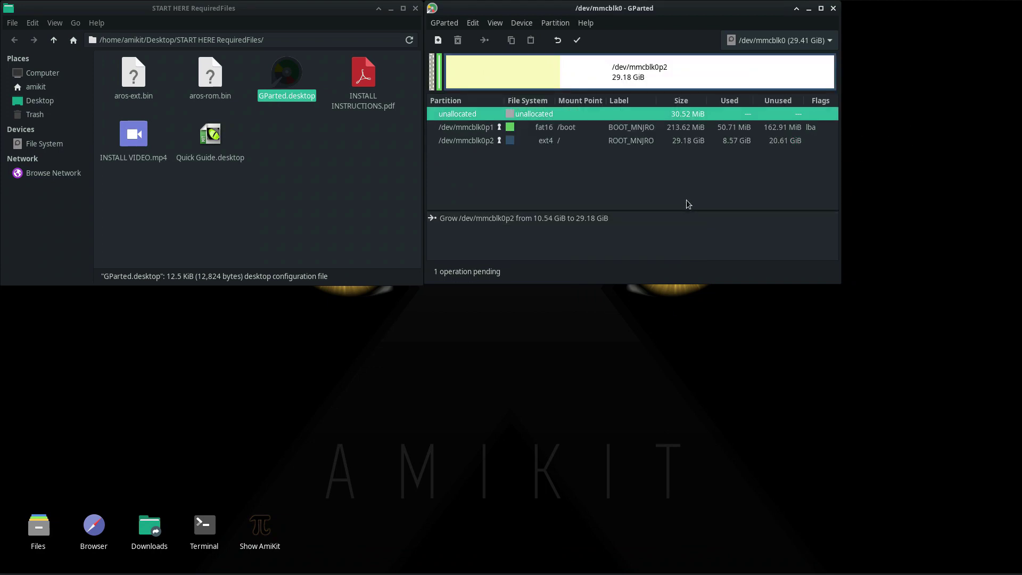
# Apply the pending resize operation, confirm the warning, and dismiss the completion report.
pyautogui.click(578, 40)
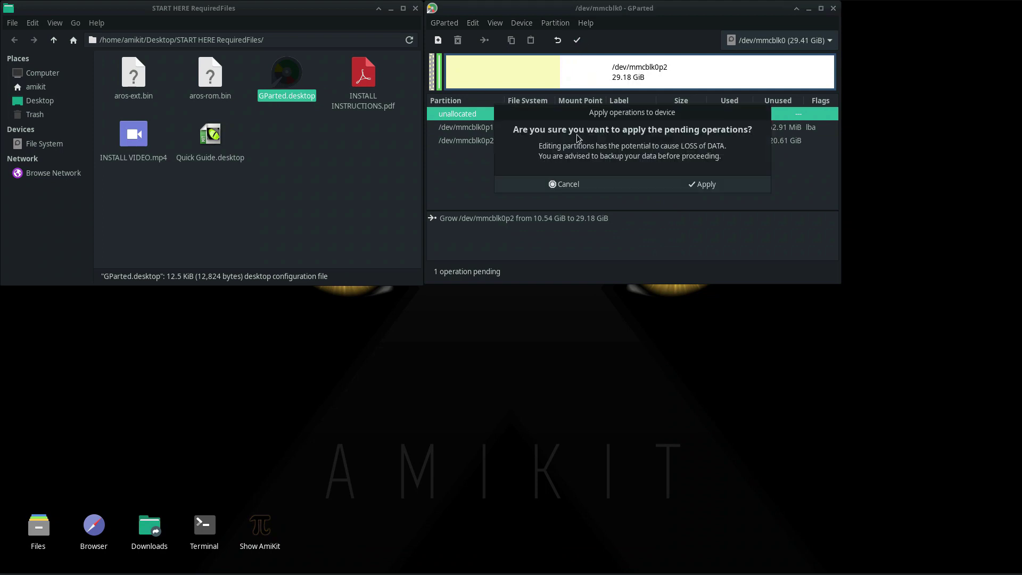
pyautogui.click(699, 185)
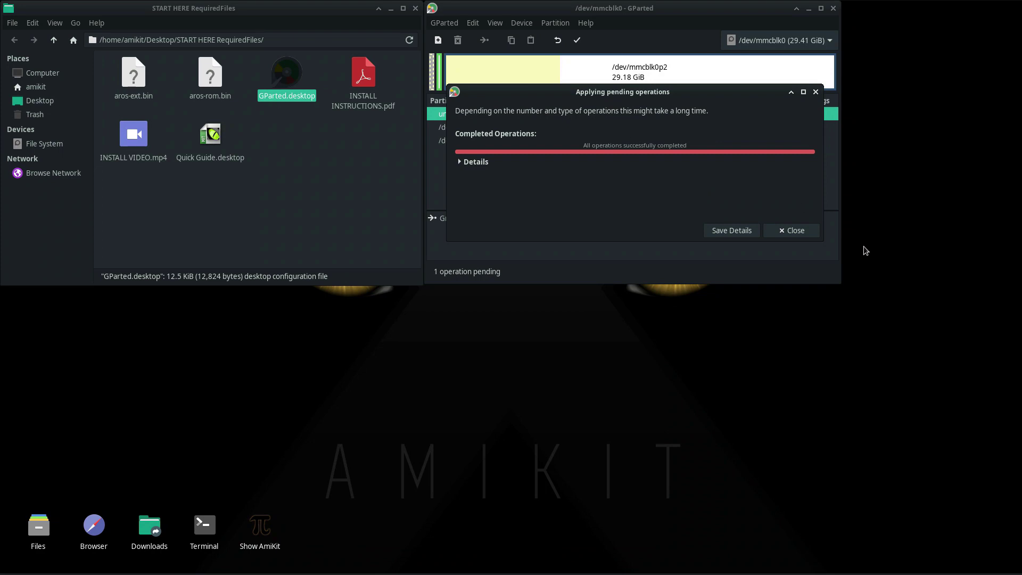
pyautogui.click(784, 231)
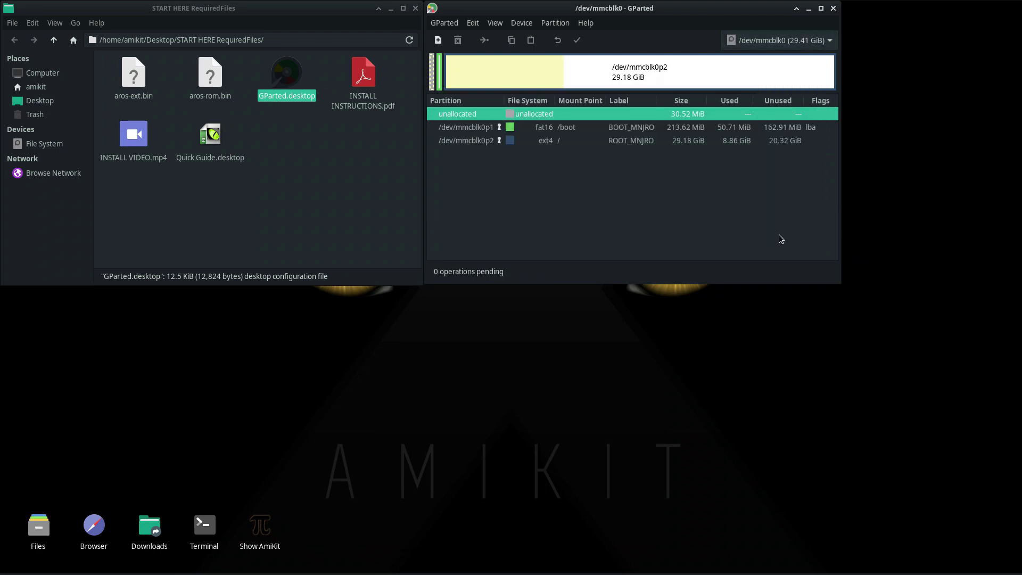
# Close GParted and join the NETIASPOT-2.4GHz-723974 Wi-Fi network with its password.
pyautogui.click(833, 8)
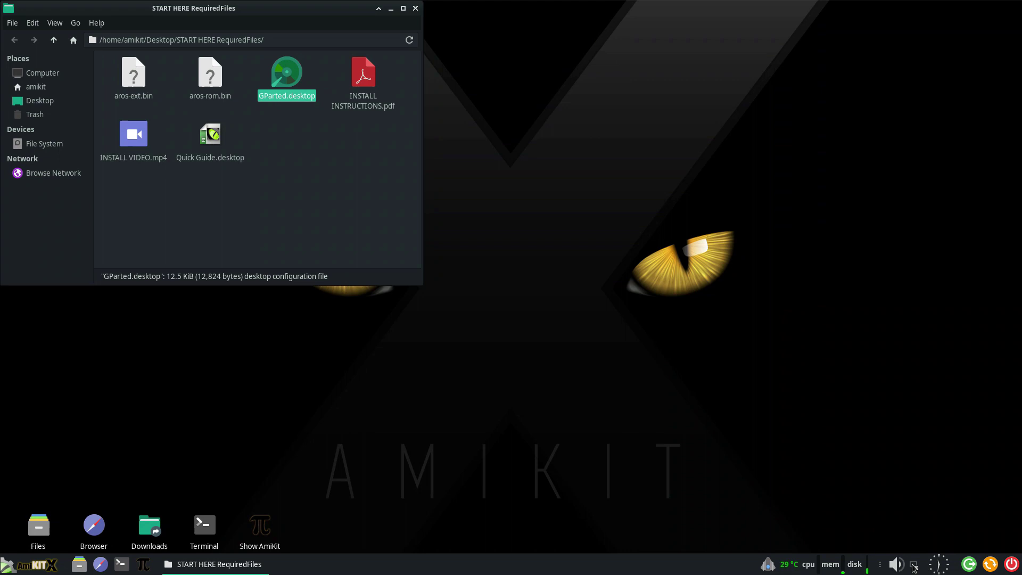
pyautogui.click(915, 566)
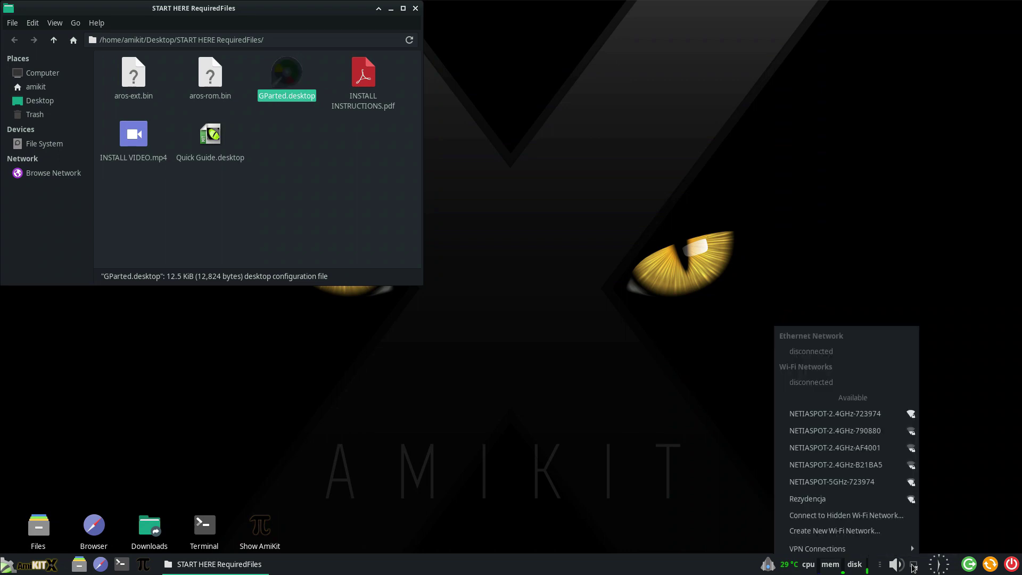
pyautogui.click(885, 417)
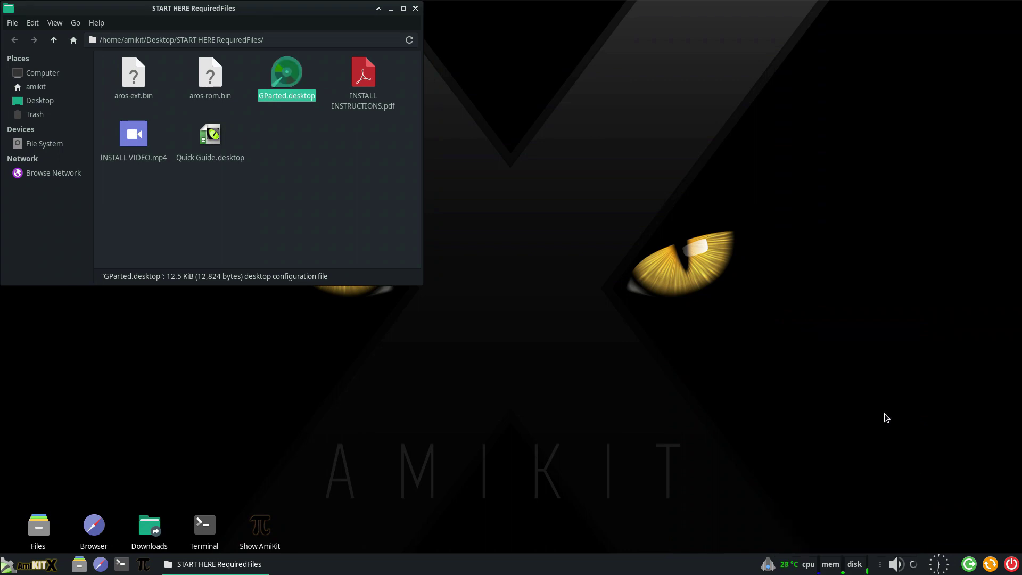
pyautogui.write('•')
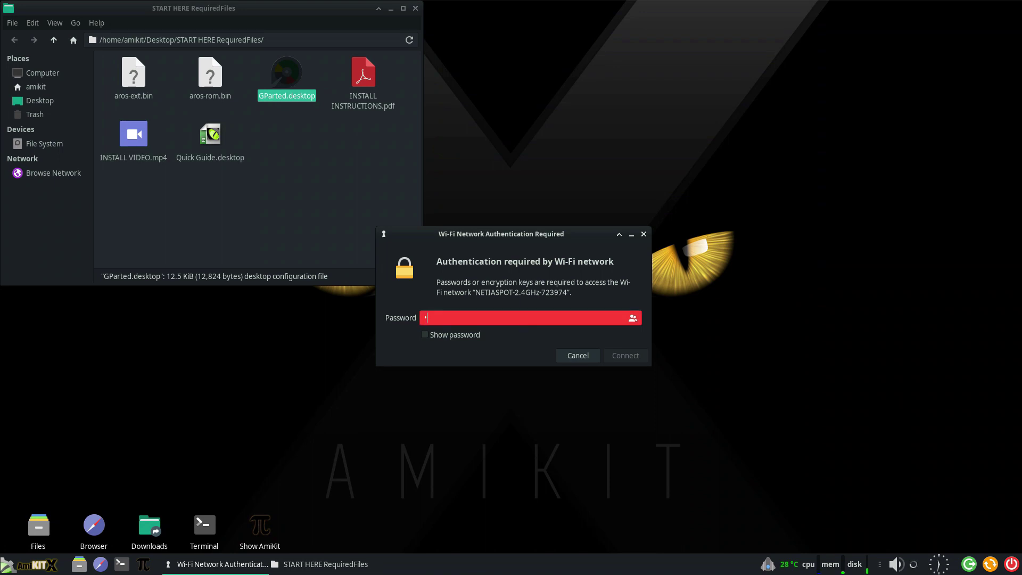
pyautogui.write('•••••••')
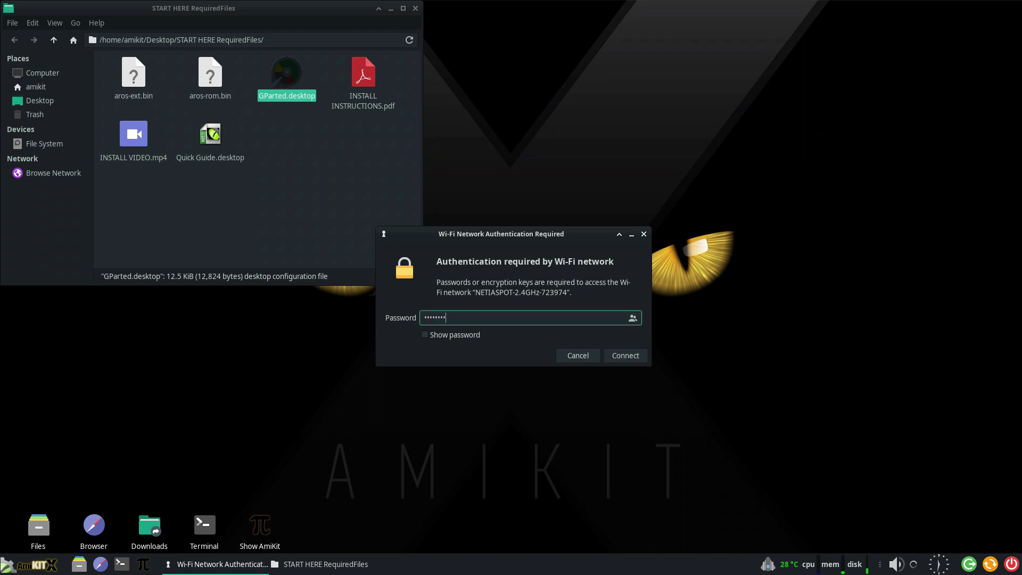
pyautogui.write('••••')
pyautogui.click(627, 357)
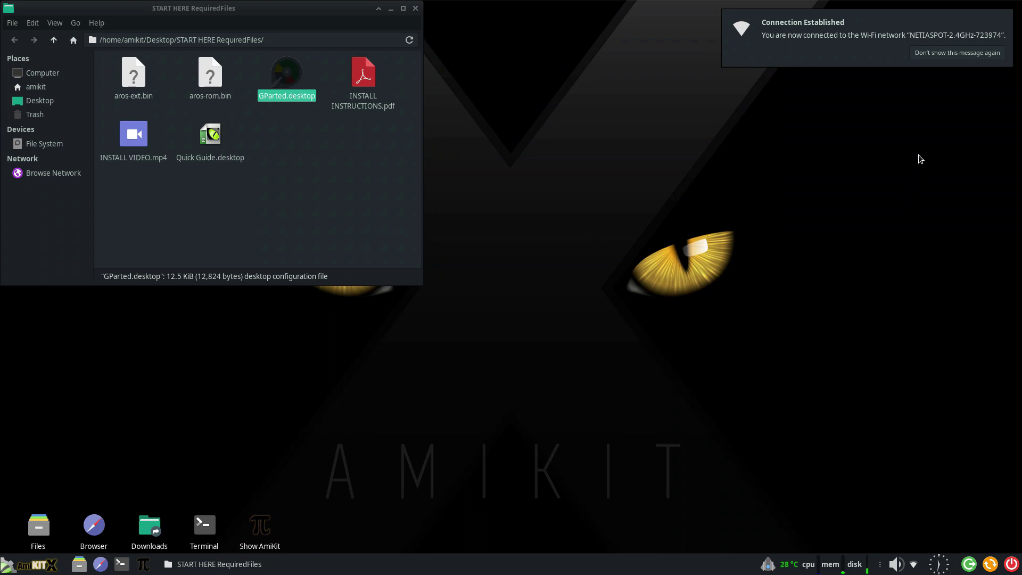
# Dismiss the connection notice and copy AmigaForever-DVD.iso from the Samsung128 drive.
pyautogui.click(938, 53)
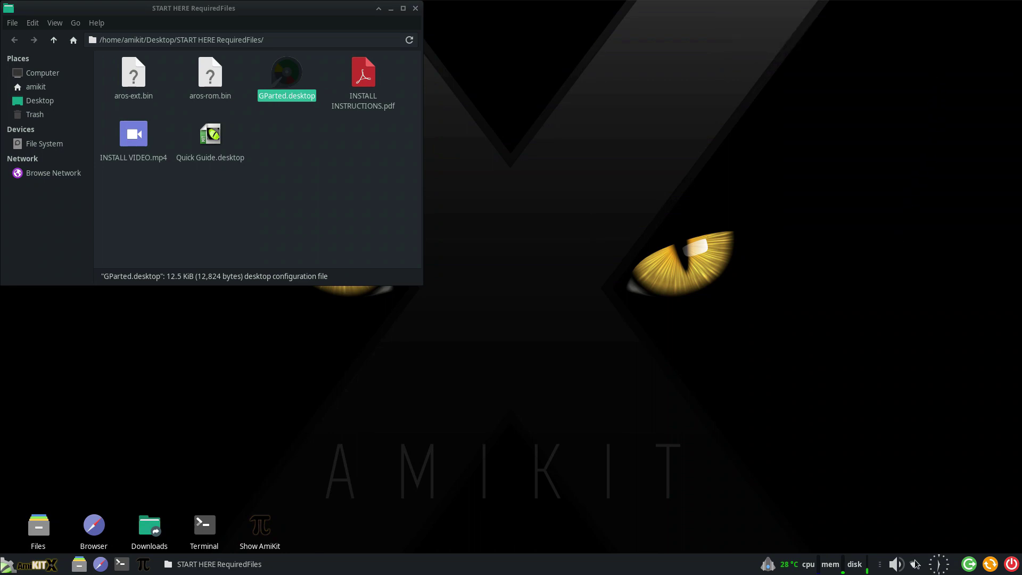
pyautogui.moveTo(915, 566)
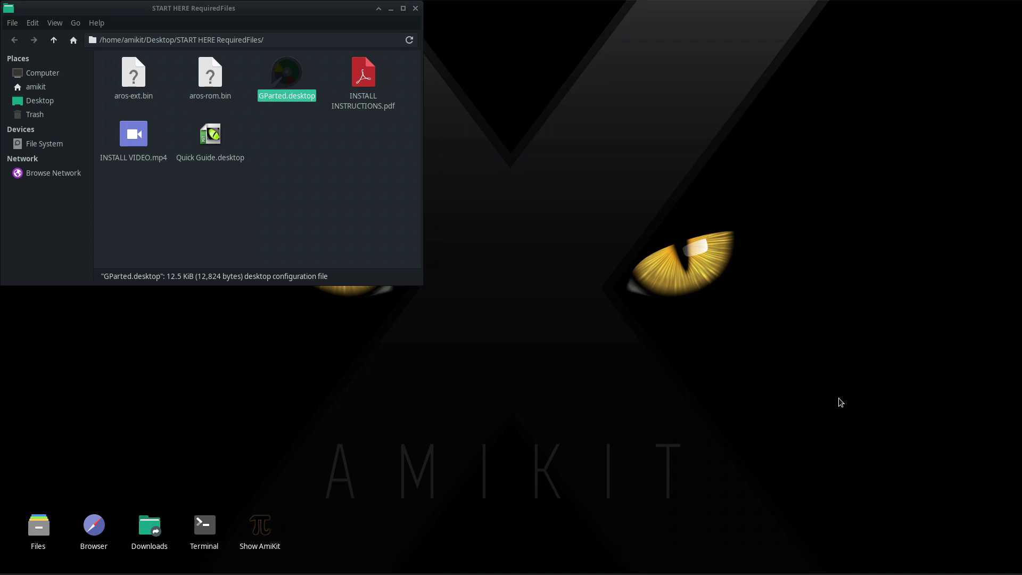
pyautogui.click(51, 158)
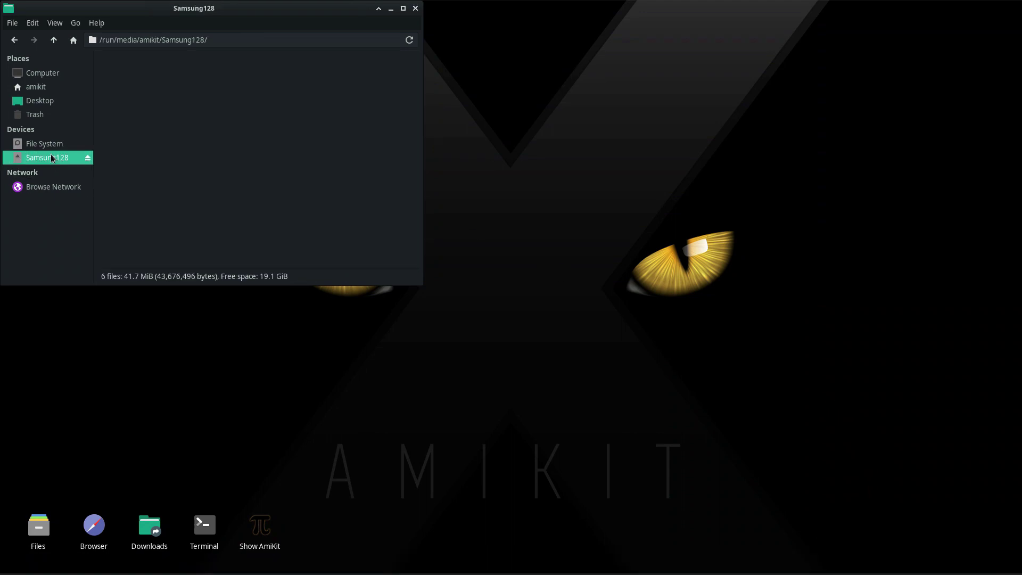
pyautogui.click(245, 74)
pyautogui.rightClick(249, 75)
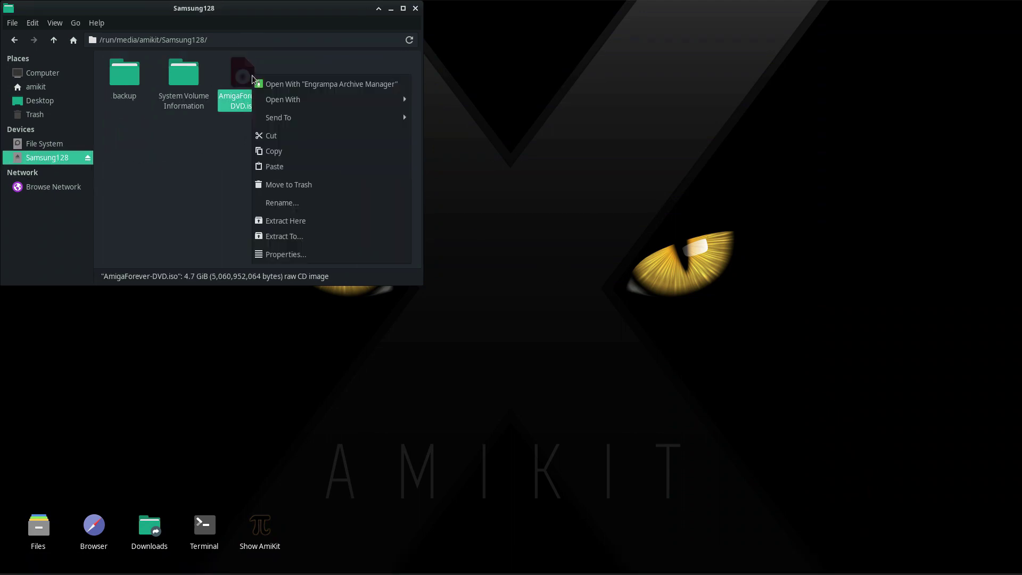
pyautogui.click(286, 150)
# Paste the ISO into START HERE RequiredFiles, then eject the Samsung128 drive.
pyautogui.click(14, 40)
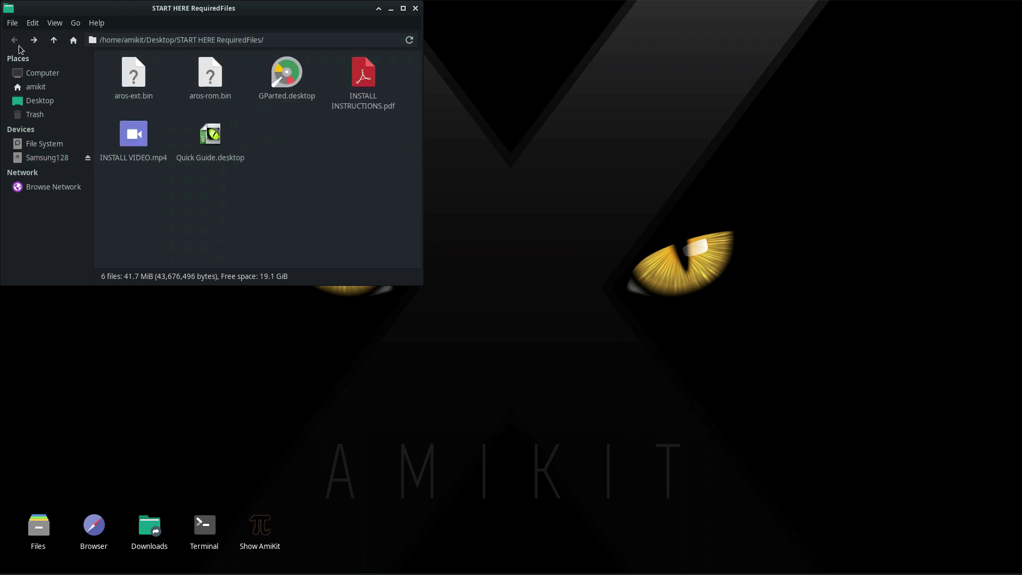
pyautogui.rightClick(303, 154)
pyautogui.click(329, 196)
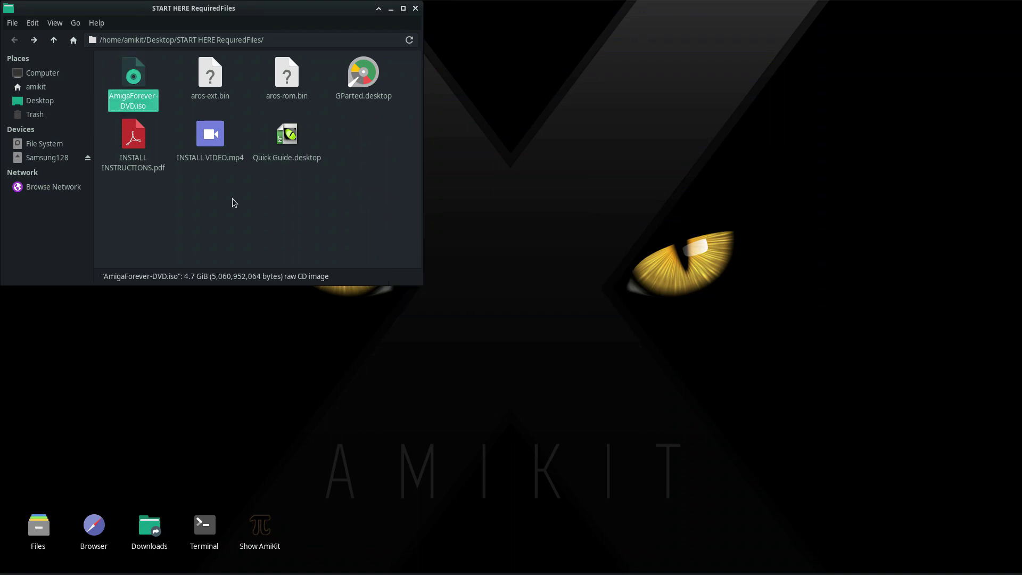
pyautogui.click(177, 213)
pyautogui.click(88, 157)
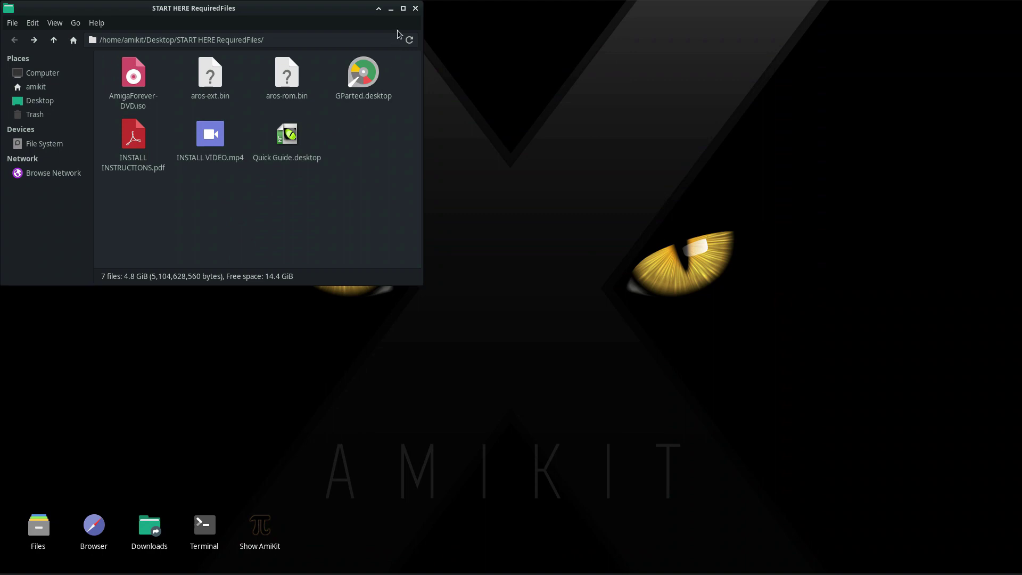
# Close the file manager, mount AmigaForever-DVD.iso as Amiberry's CD drive, and start emulation.
pyautogui.click(416, 8)
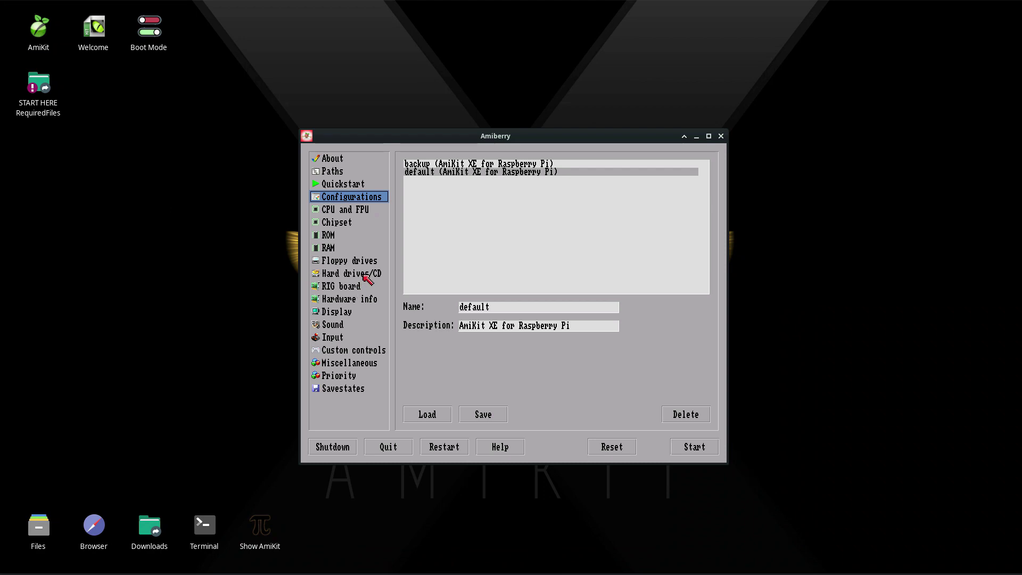
pyautogui.click(368, 274)
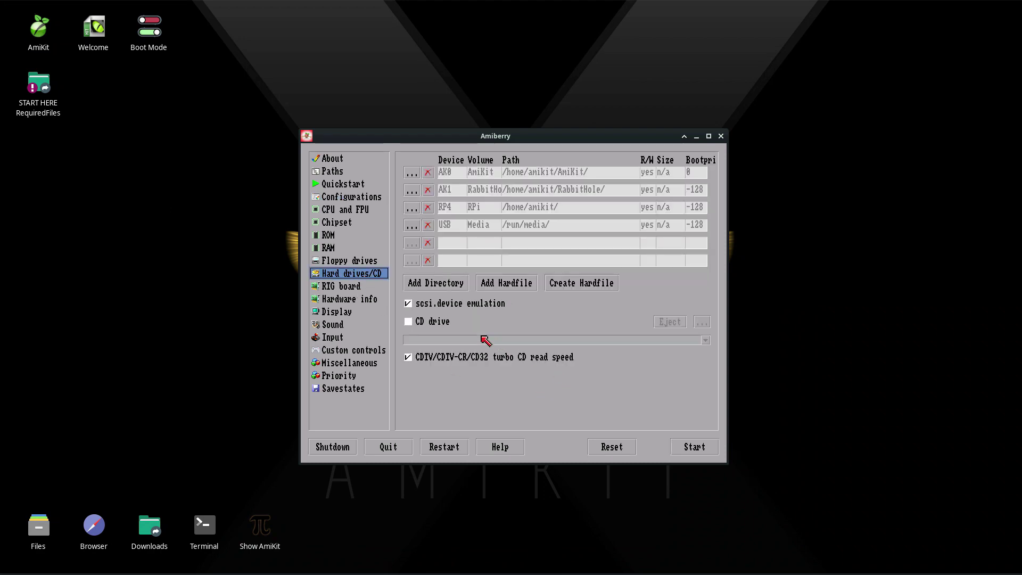
pyautogui.click(446, 324)
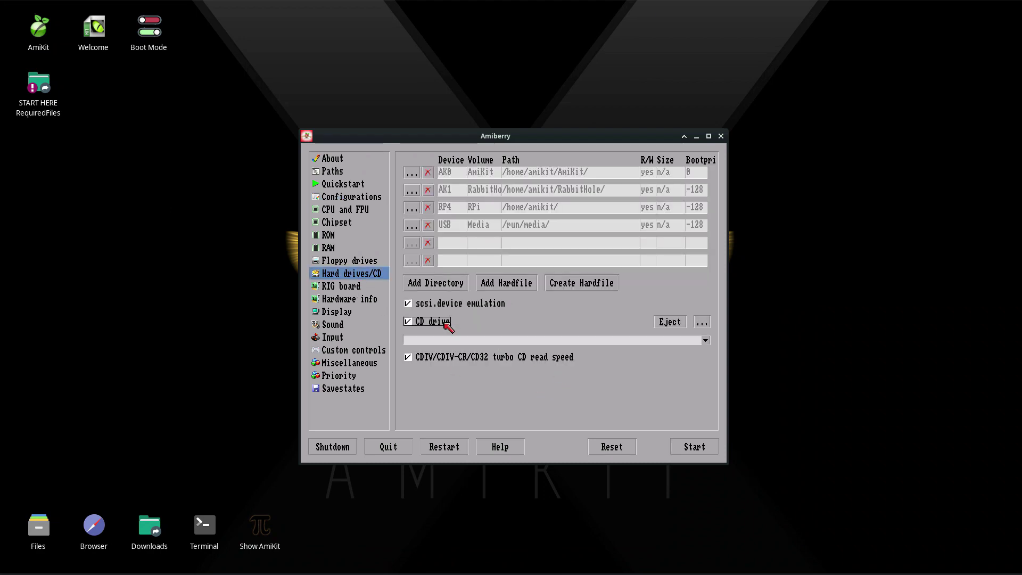
pyautogui.click(703, 322)
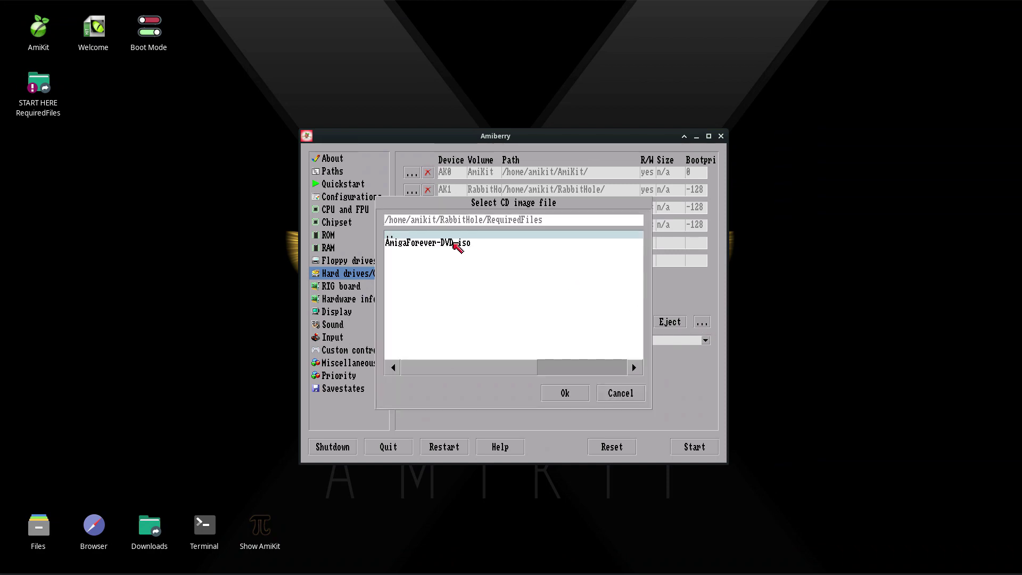
pyautogui.doubleClick(456, 244)
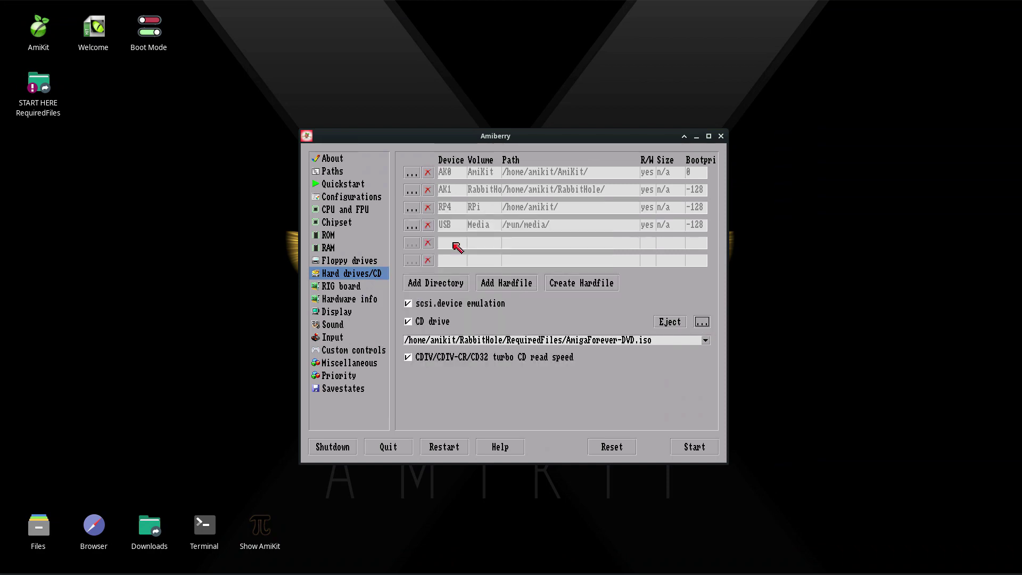
pyautogui.click(695, 446)
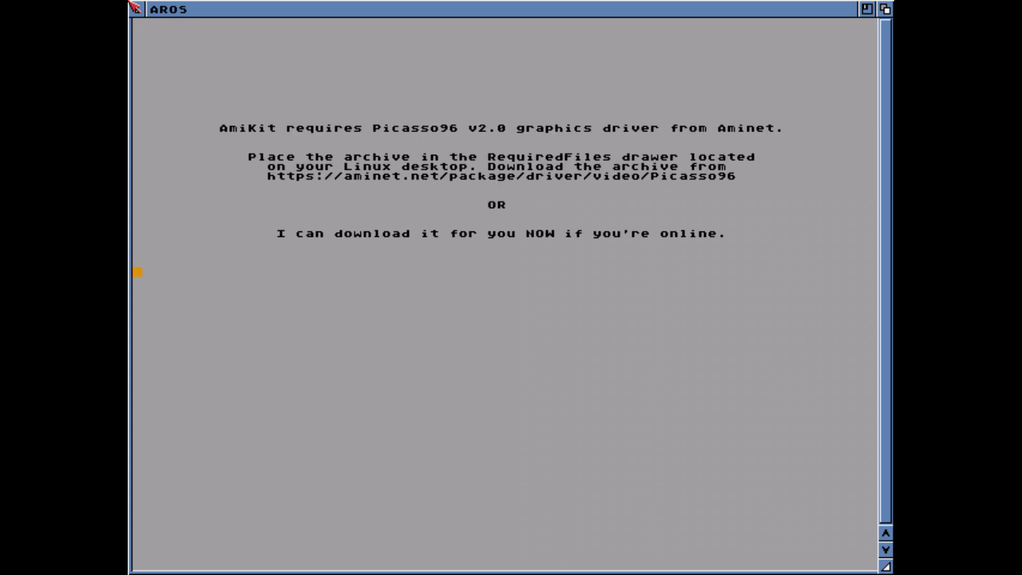
# Let the installer fetch Picasso96, pass the error screen, and exit once AmigaOS is installed.
pyautogui.press('Return')
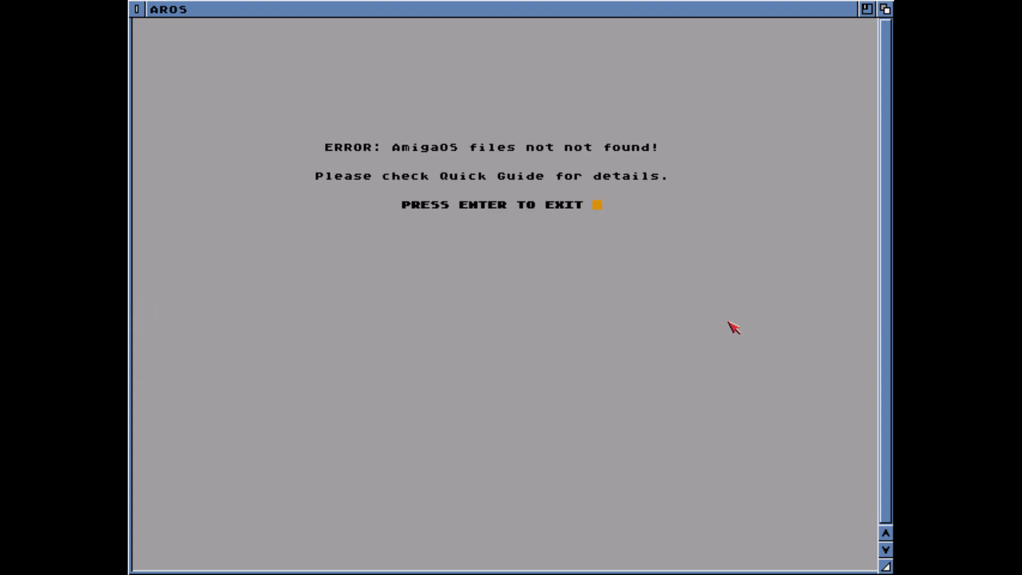
pyautogui.press('Return')
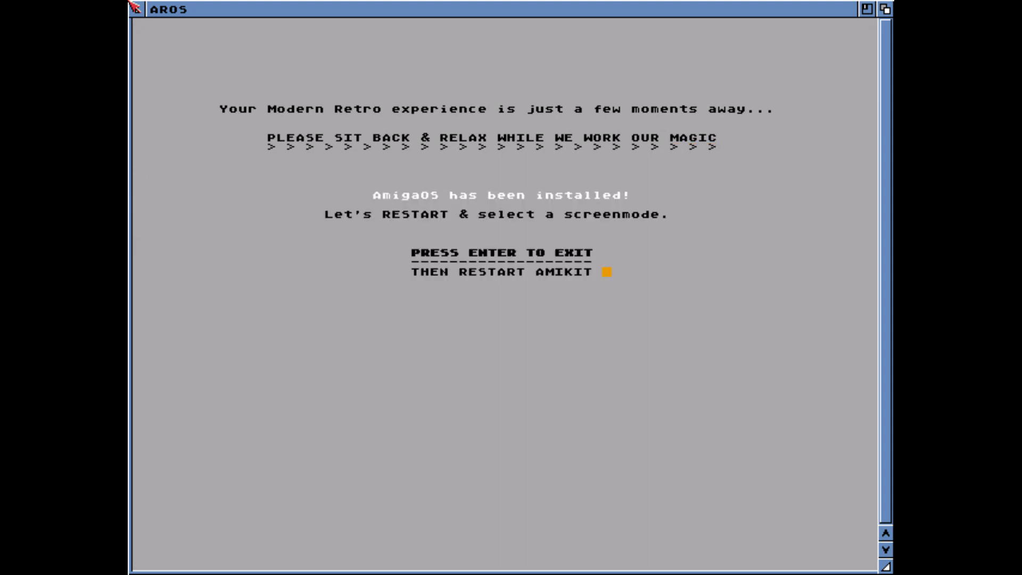
pyautogui.press('Return')
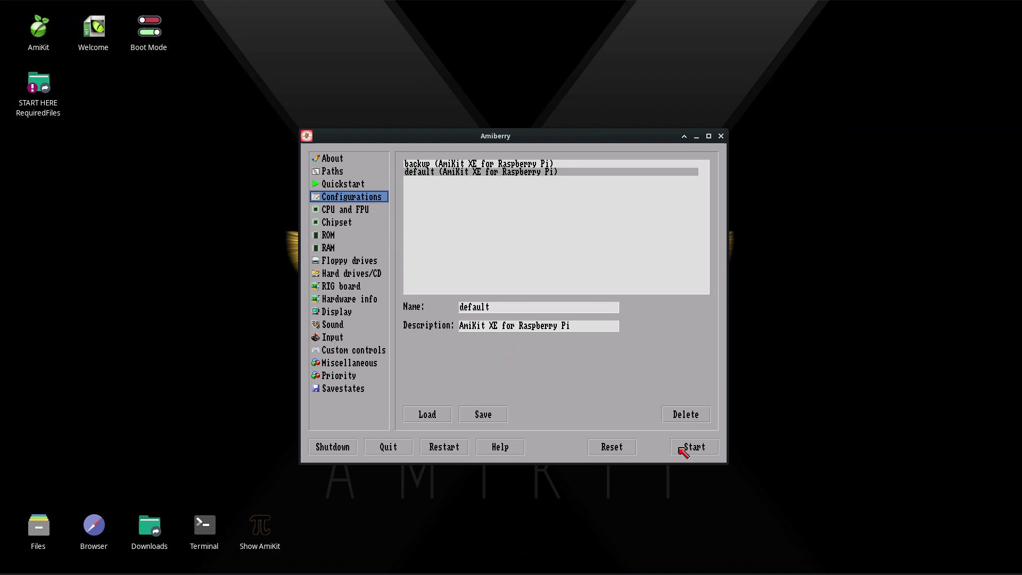
# Restart emulation with the default AmiKit configuration and save the UAE:1920x1080 32bit BGRA screen mode.
pyautogui.click(686, 452)
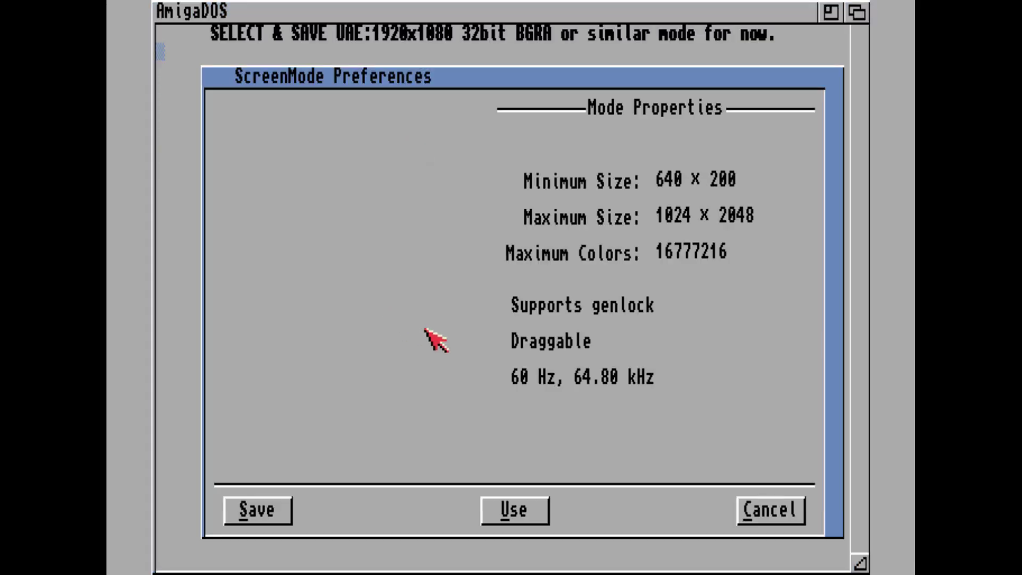
pyautogui.click(248, 515)
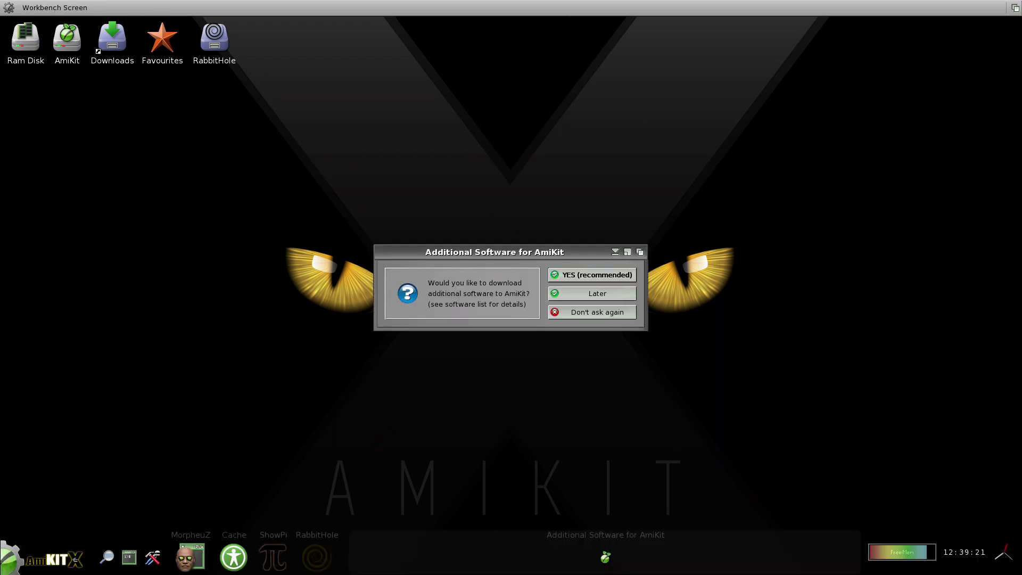
# Accept the recommended additional software download (ScreenText, TSgui, PicShow, Thumb).
pyautogui.click(623, 275)
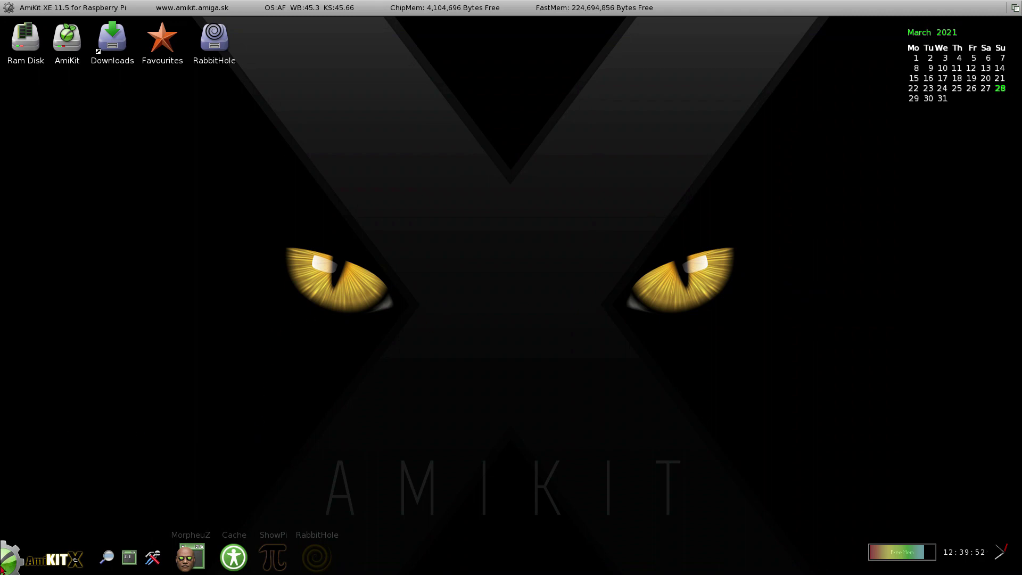
# Open the AmiKit start menu and browse the Apps, Audio, Video, Text, System and AmiKit categories.
pyautogui.click(22, 571)
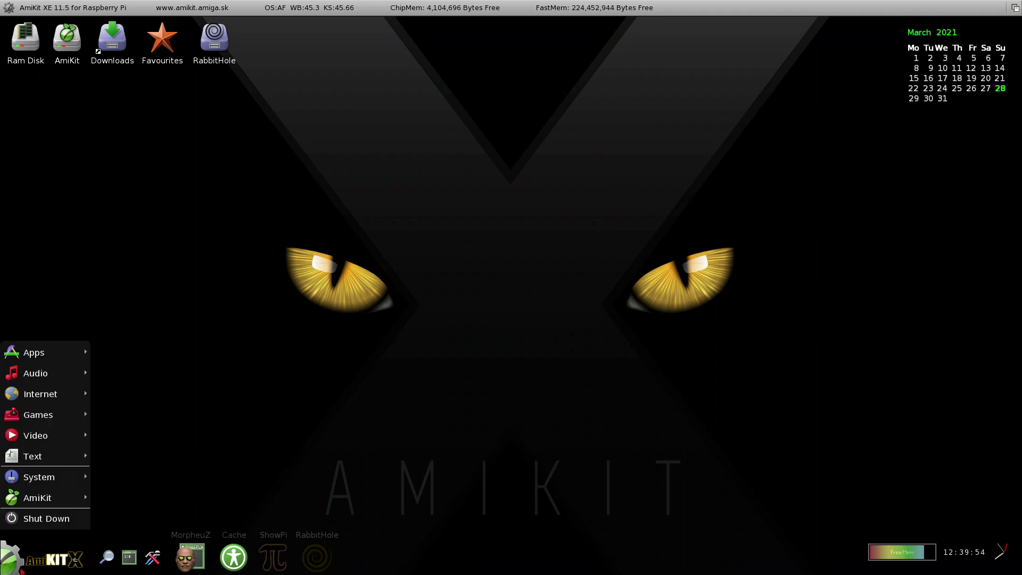
pyautogui.moveTo(74, 352)
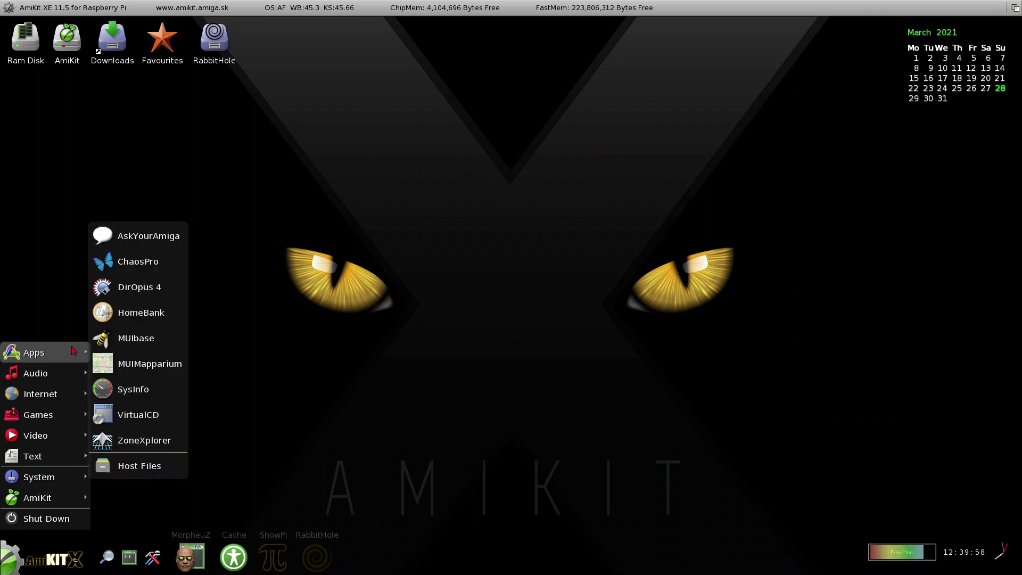
pyautogui.moveTo(68, 384)
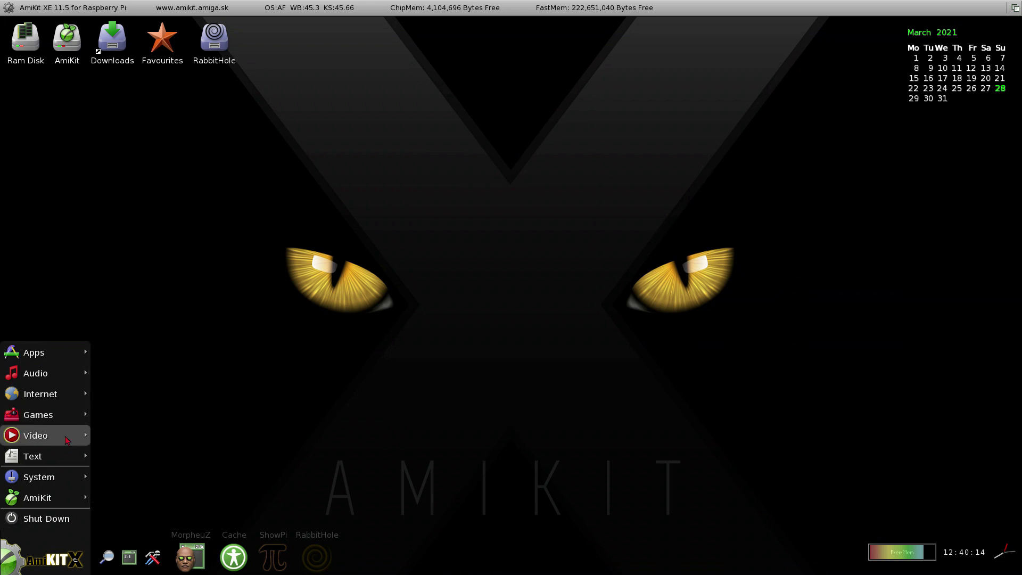
pyautogui.moveTo(67, 440)
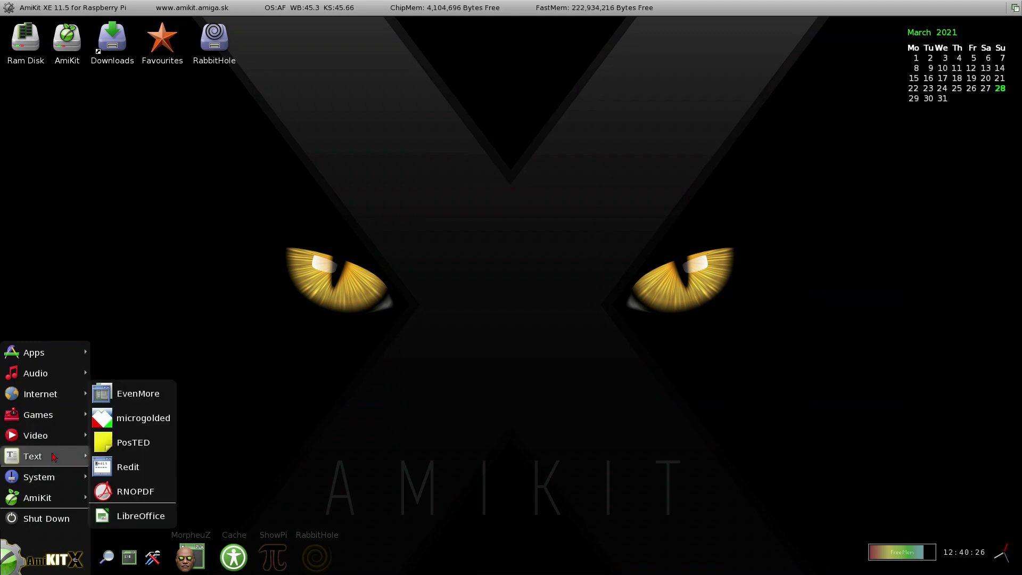
pyautogui.moveTo(53, 486)
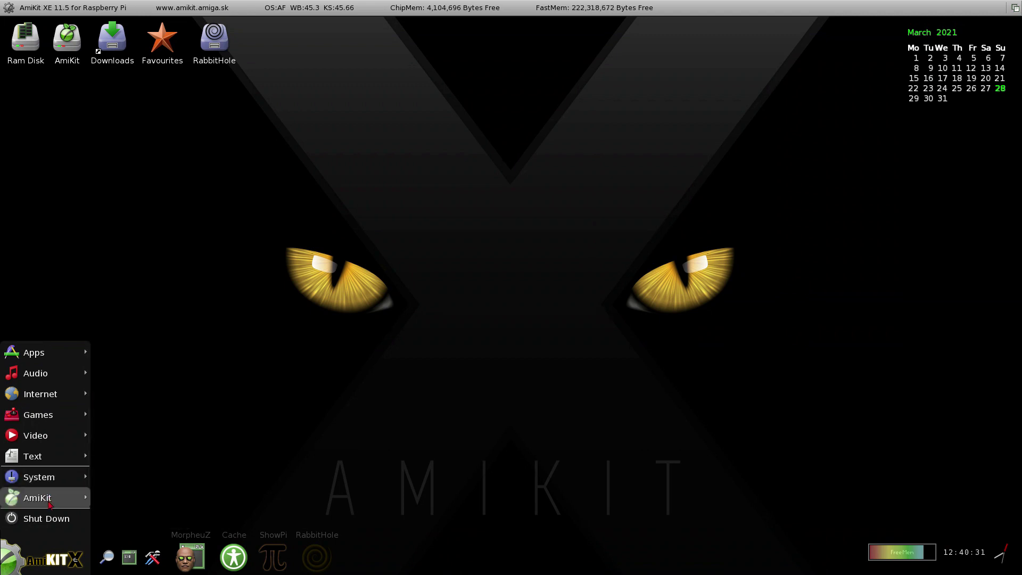
pyautogui.moveTo(49, 505)
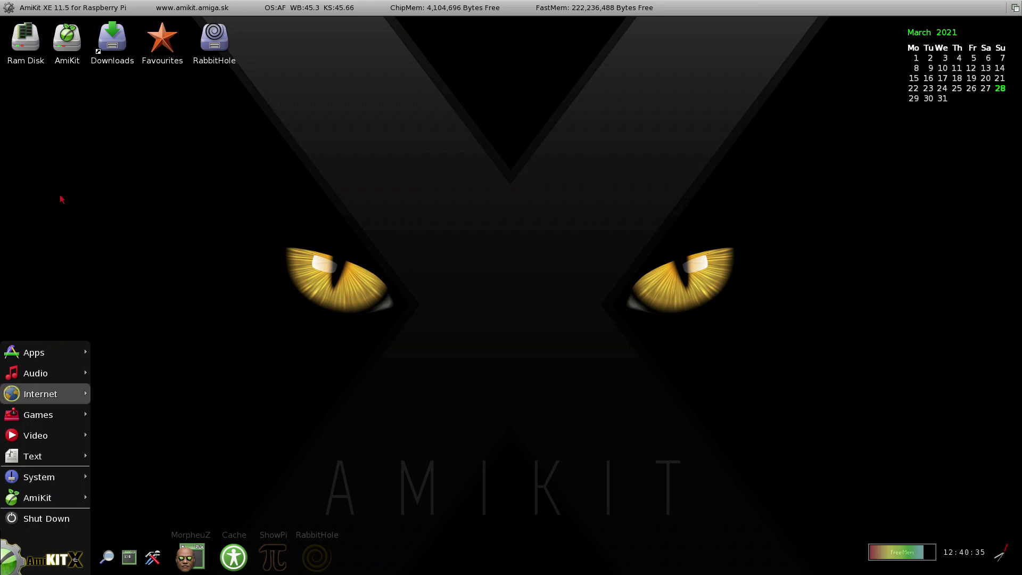
# Open the RabbitHole drawer, switch to the Pi desktop with ShowPi, then back to AmiKit.
pyautogui.click(67, 180)
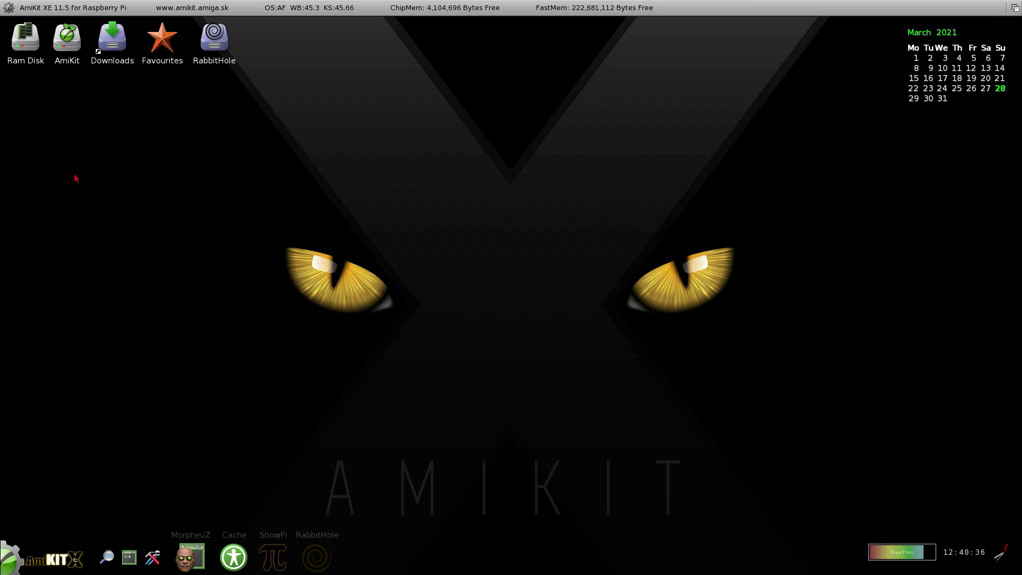
pyautogui.doubleClick(214, 38)
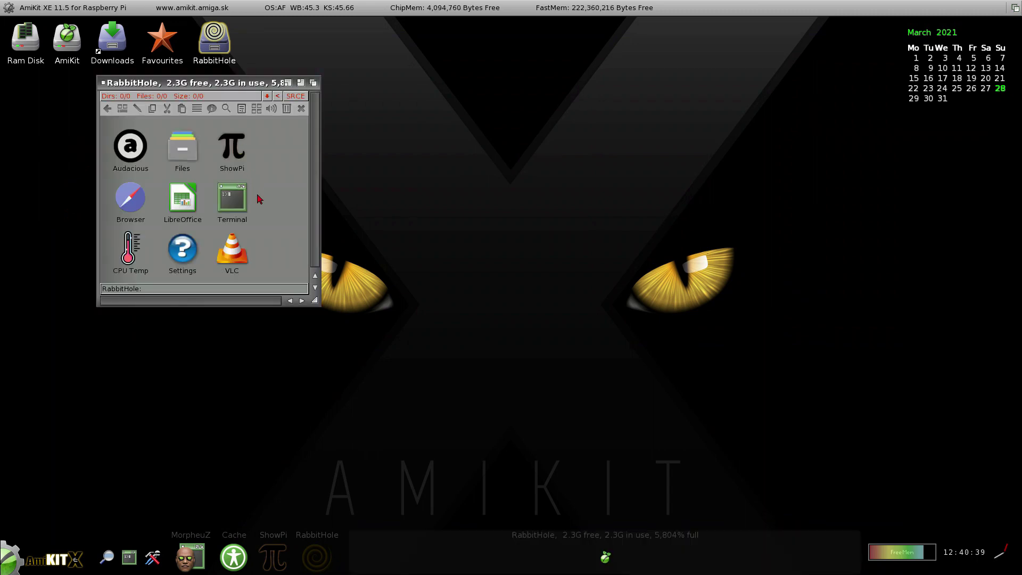
pyautogui.doubleClick(233, 148)
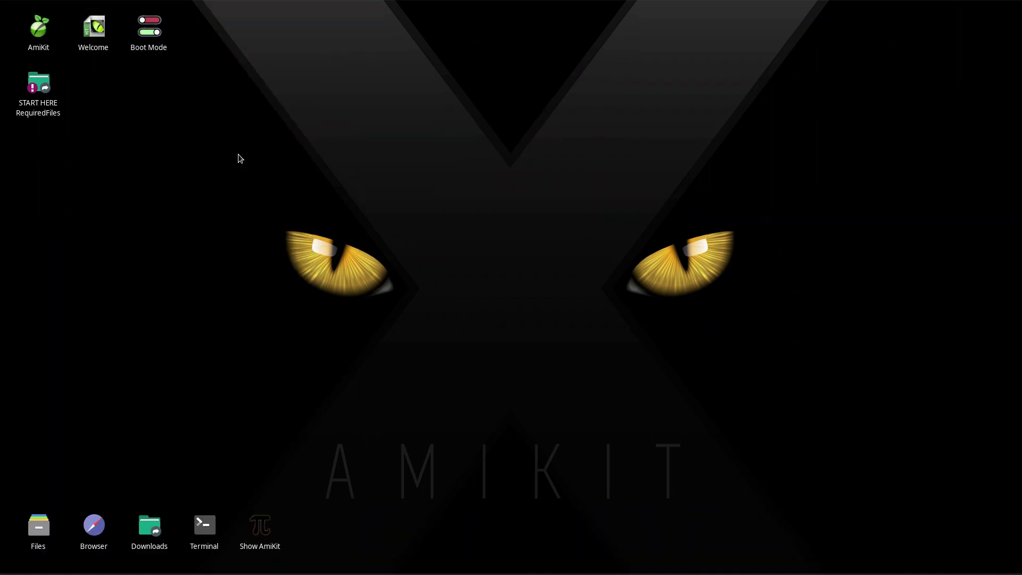
pyautogui.doubleClick(257, 521)
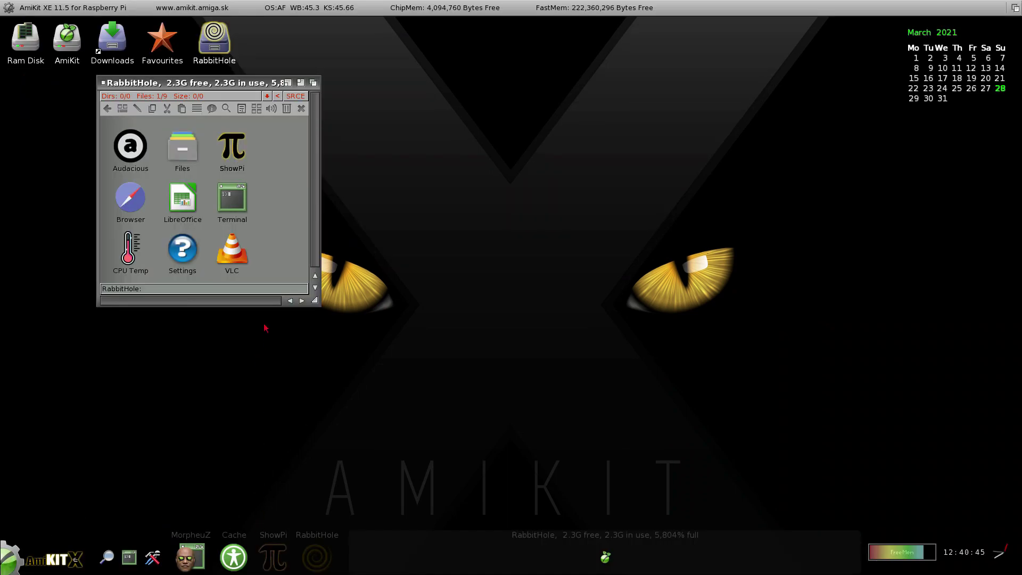
# Open and close the Settings panel, then launch the Browser from RabbitHole.
pyautogui.doubleClick(184, 250)
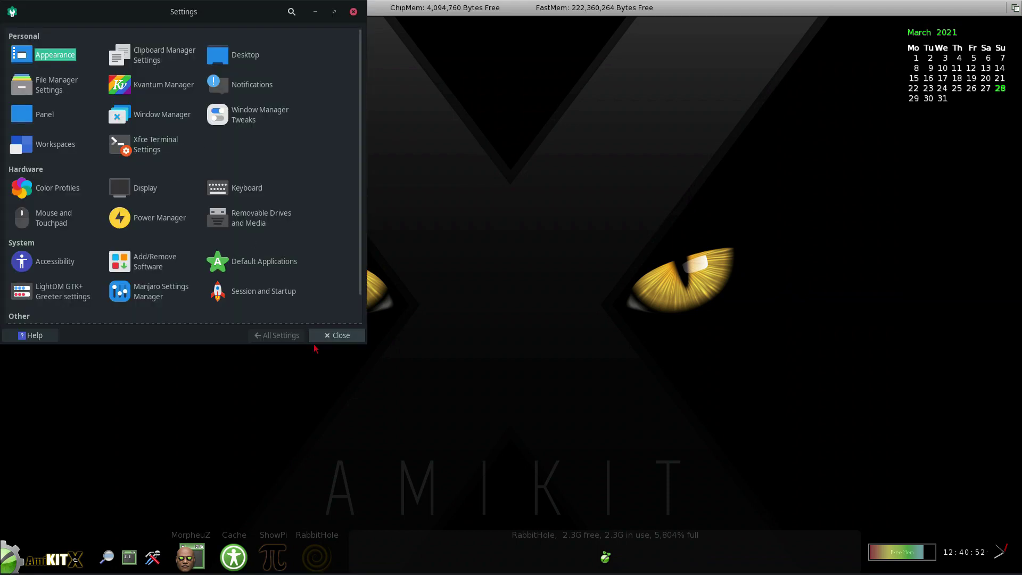
pyautogui.click(327, 339)
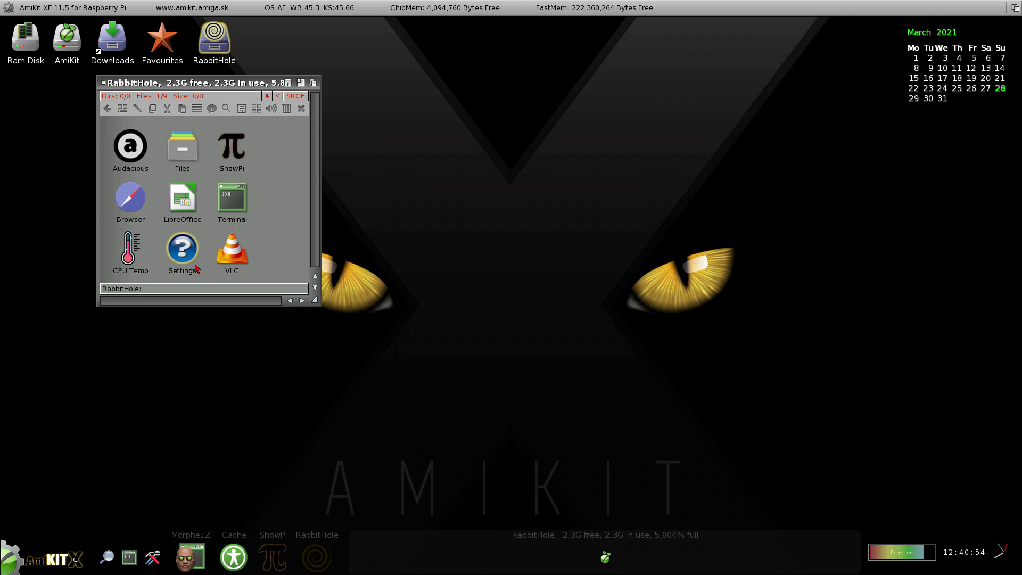
pyautogui.doubleClick(138, 203)
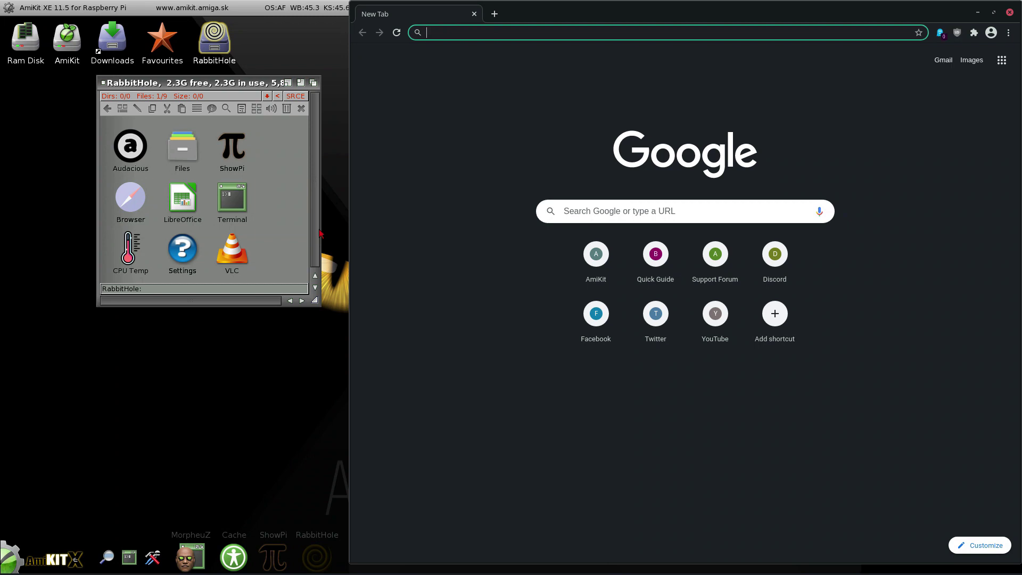
pyautogui.write('ww')
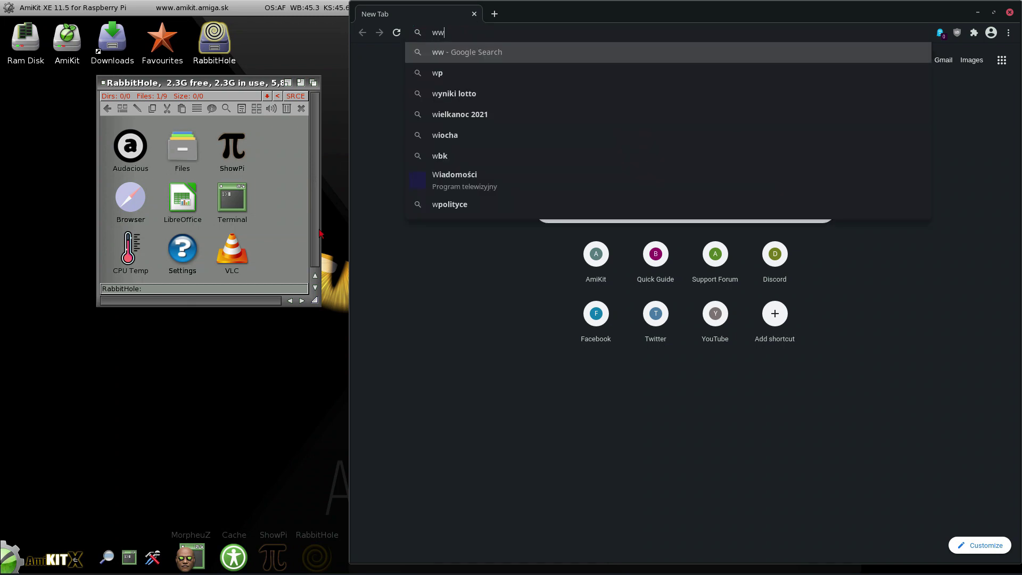
pyautogui.write('w.ami')
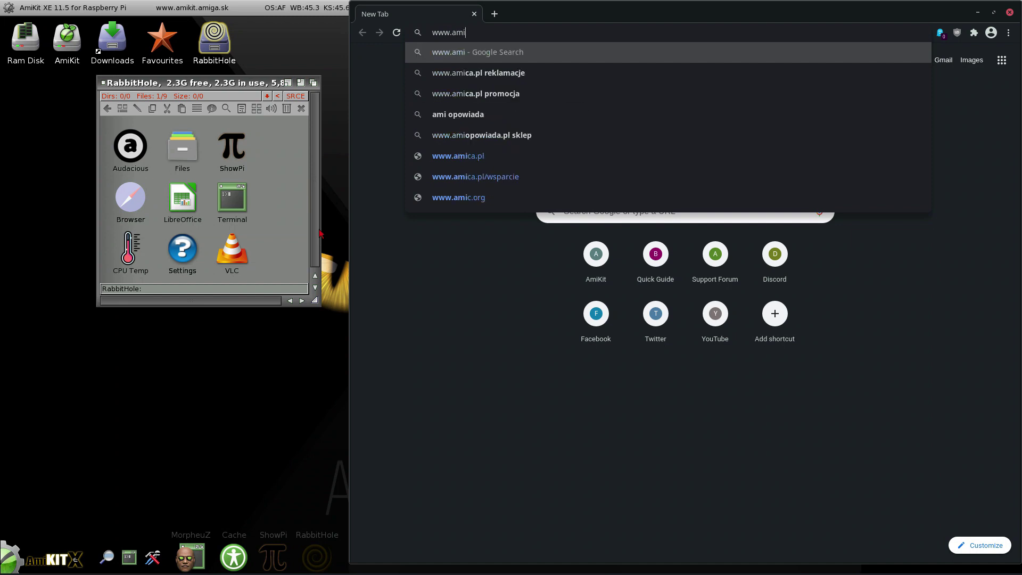
pyautogui.write('gapodcast.com')
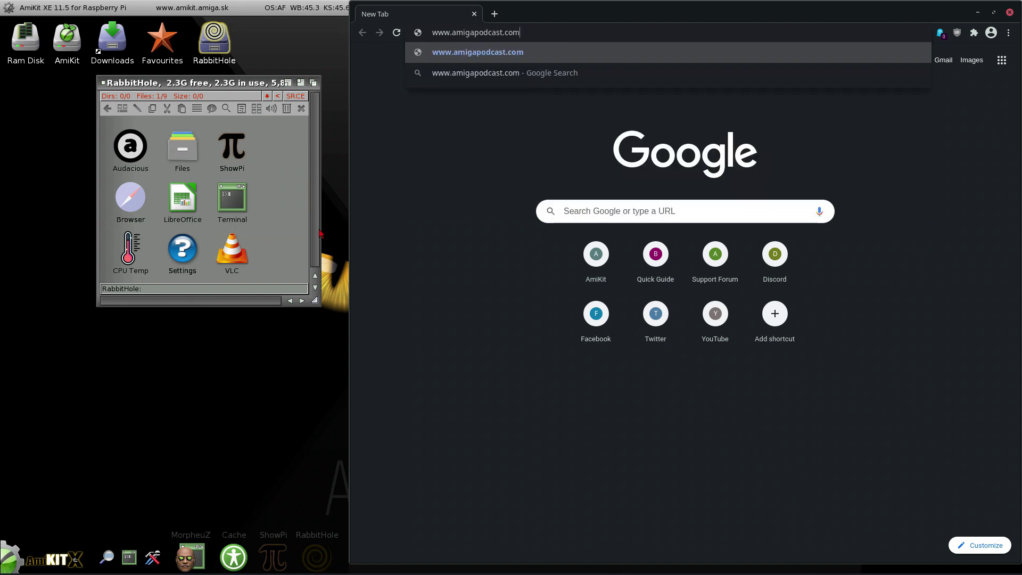
pyautogui.press('Return')
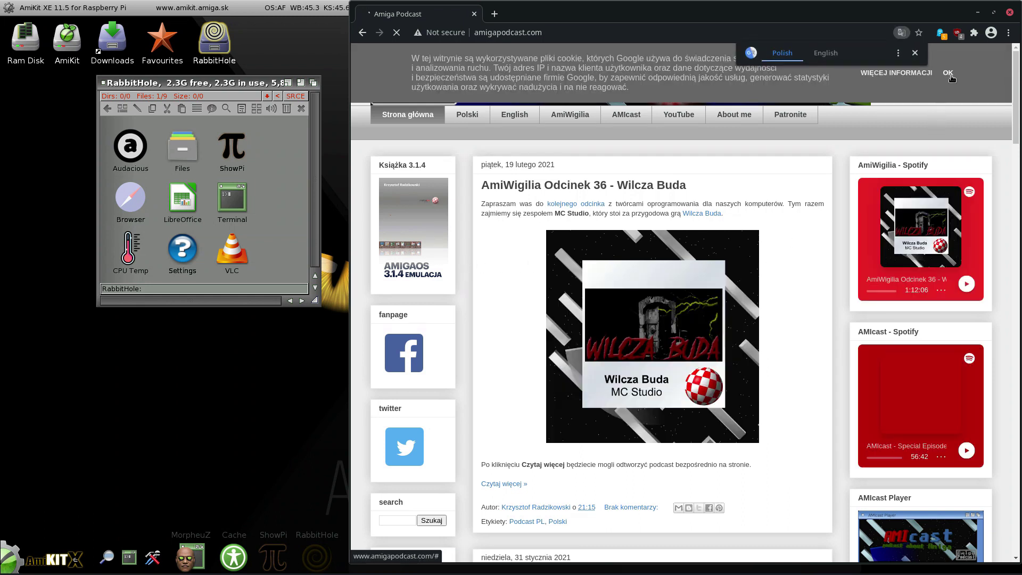
pyautogui.click(826, 55)
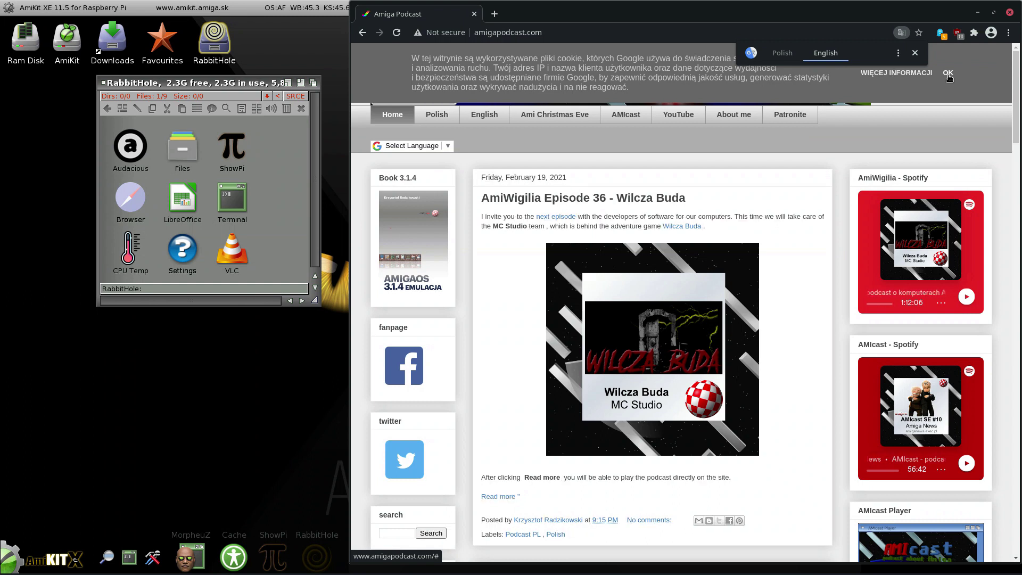
pyautogui.click(948, 74)
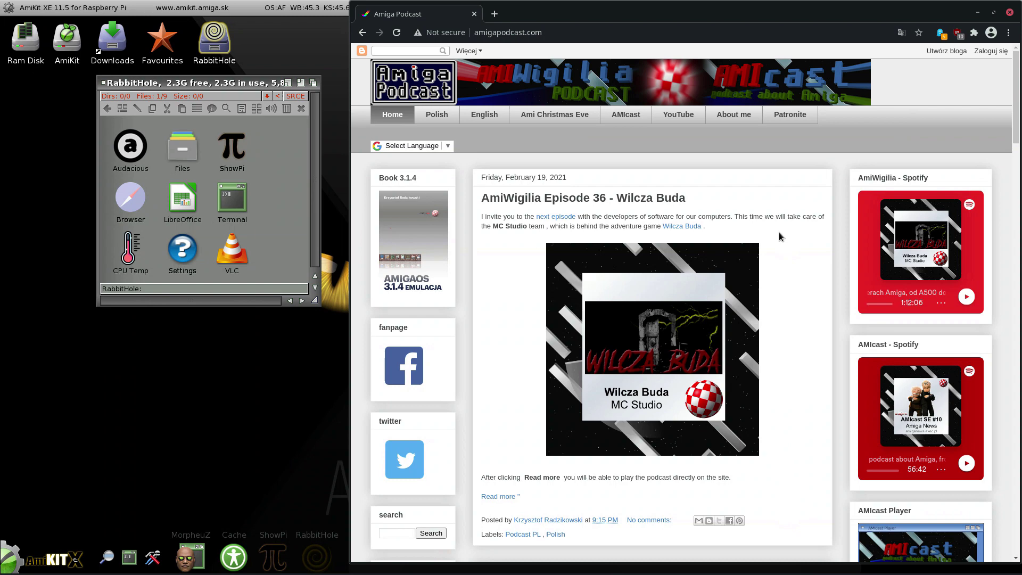
pyautogui.scroll(-1, 785, 270)
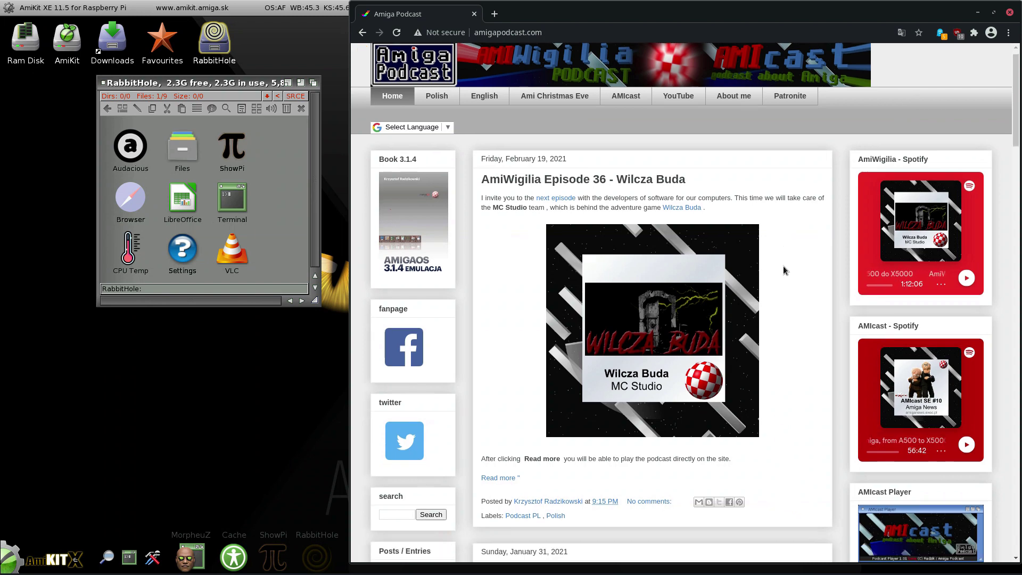
pyautogui.scroll(-3, 784, 270)
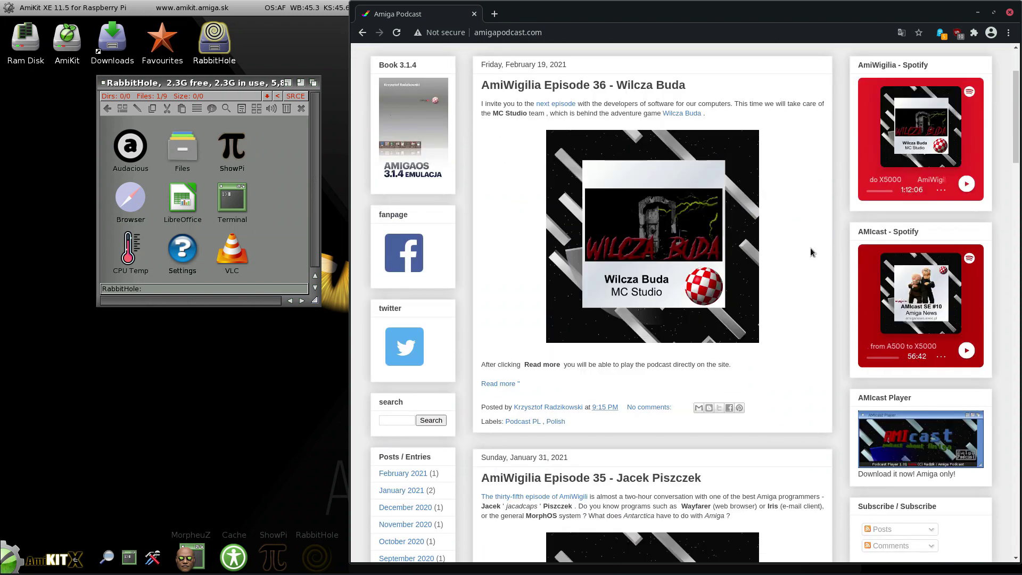
pyautogui.click(1010, 13)
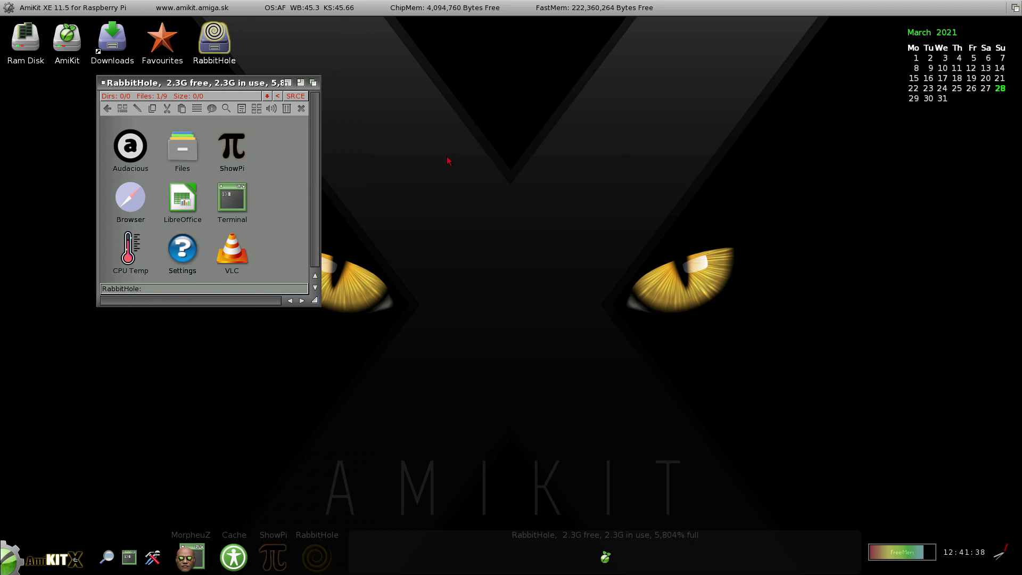
# Close the RabbitHole drawer and launch AWeb from Start > Internet.
pyautogui.click(104, 84)
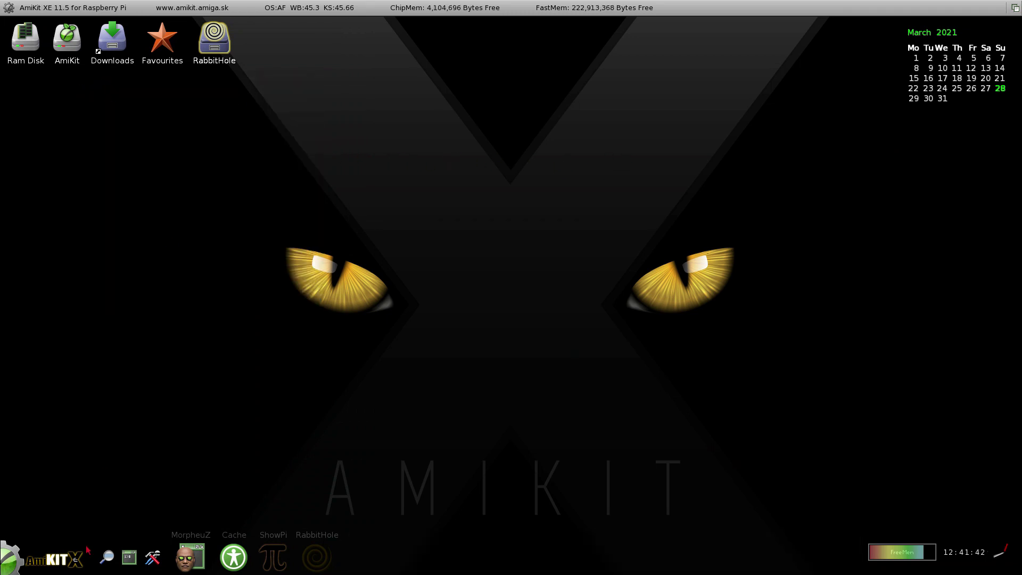
pyautogui.click(34, 567)
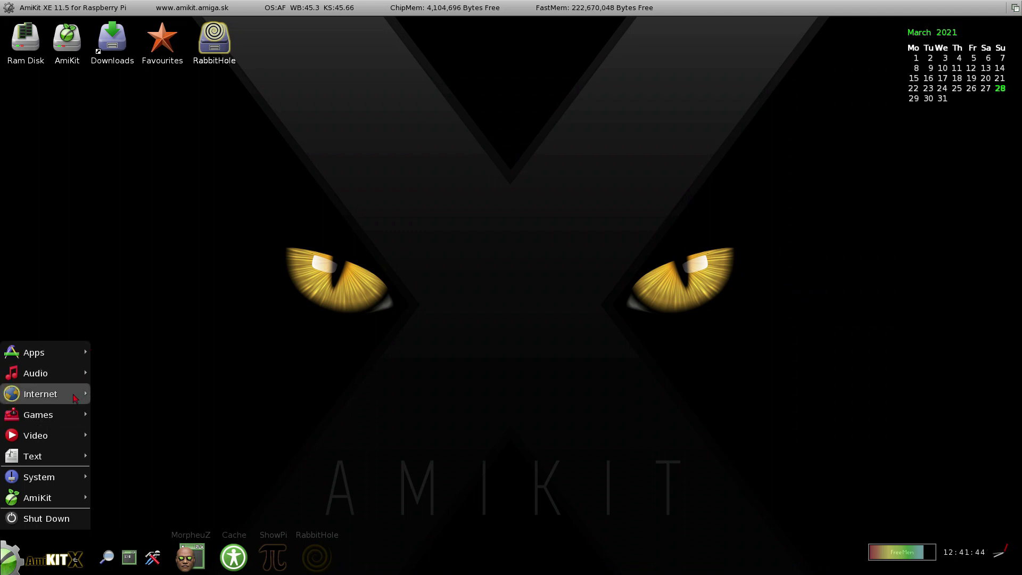
pyautogui.moveTo(74, 398)
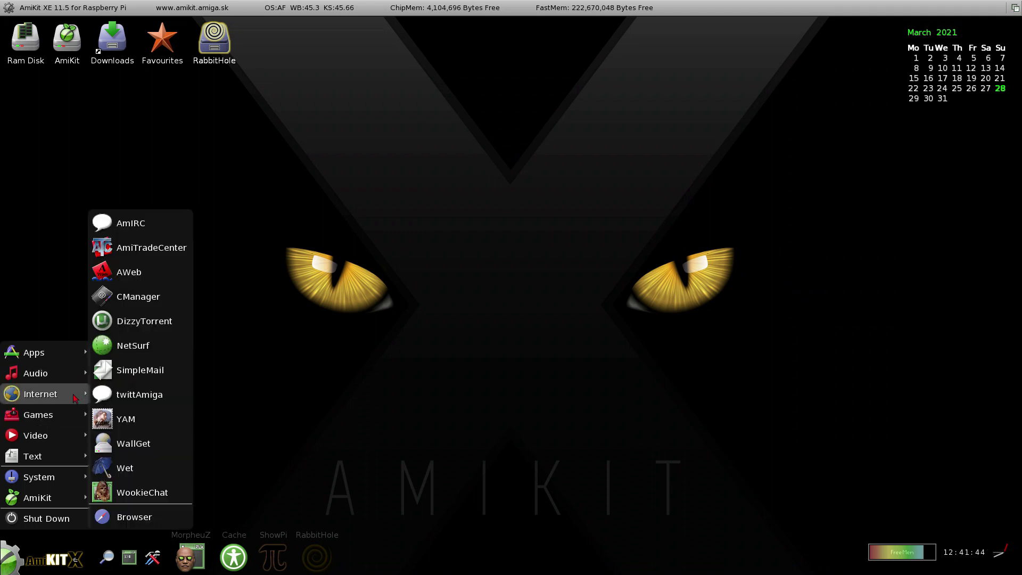
pyautogui.click(129, 272)
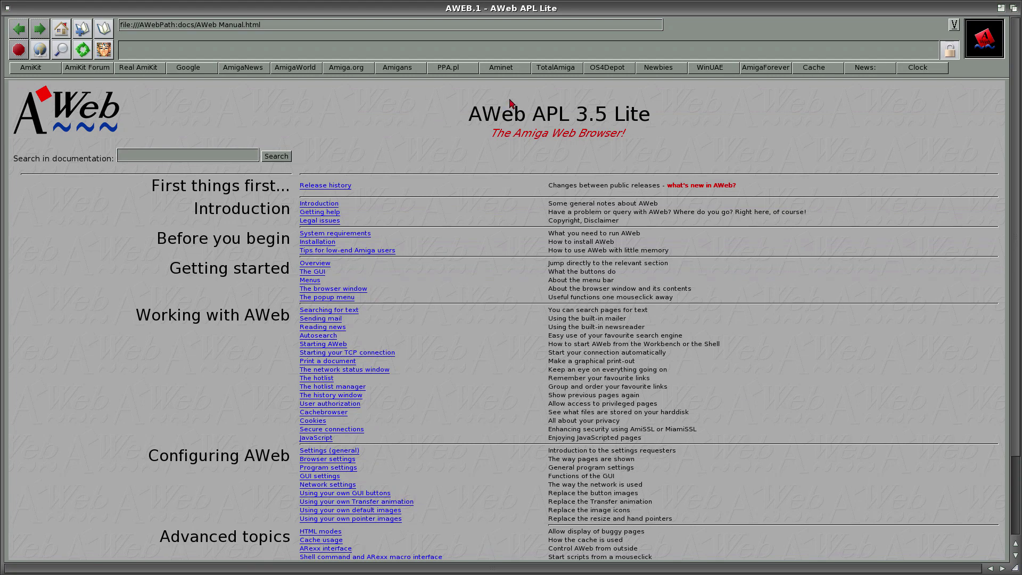
# Browse Aminet's latest packages, read the COP.lha readme, then quit AWeb.
pyautogui.click(524, 69)
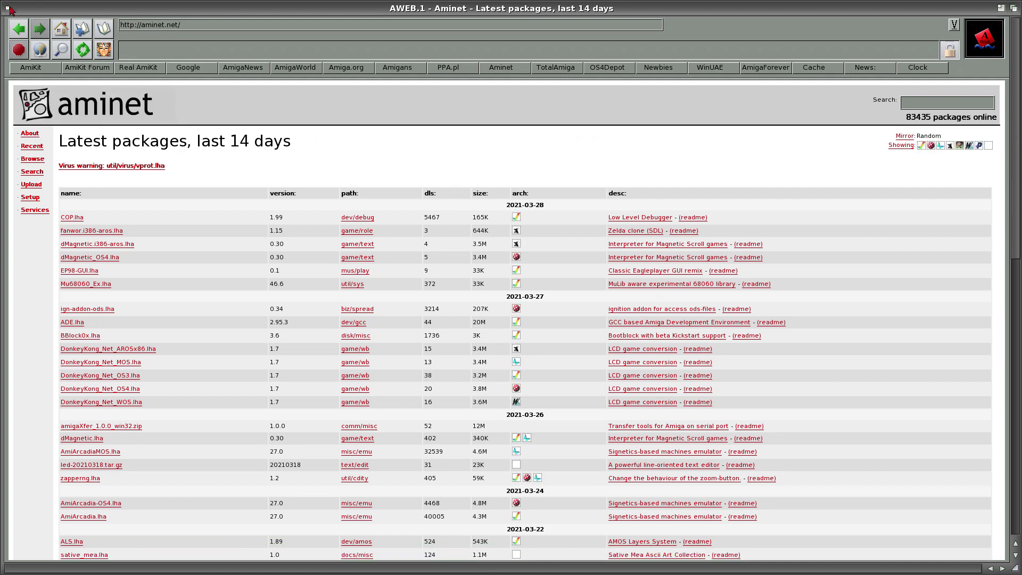
pyautogui.click(687, 217)
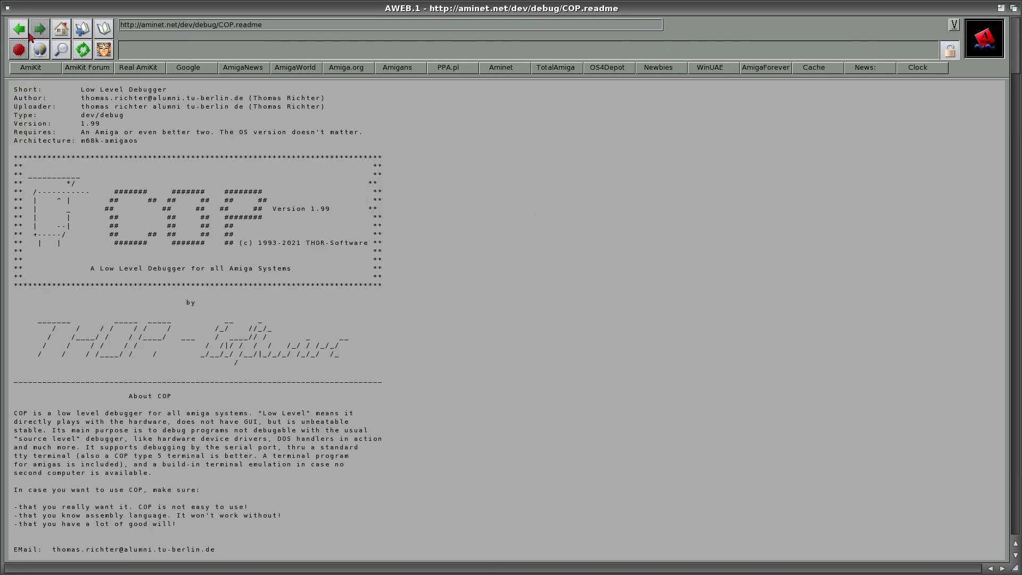
pyautogui.click(8, 7)
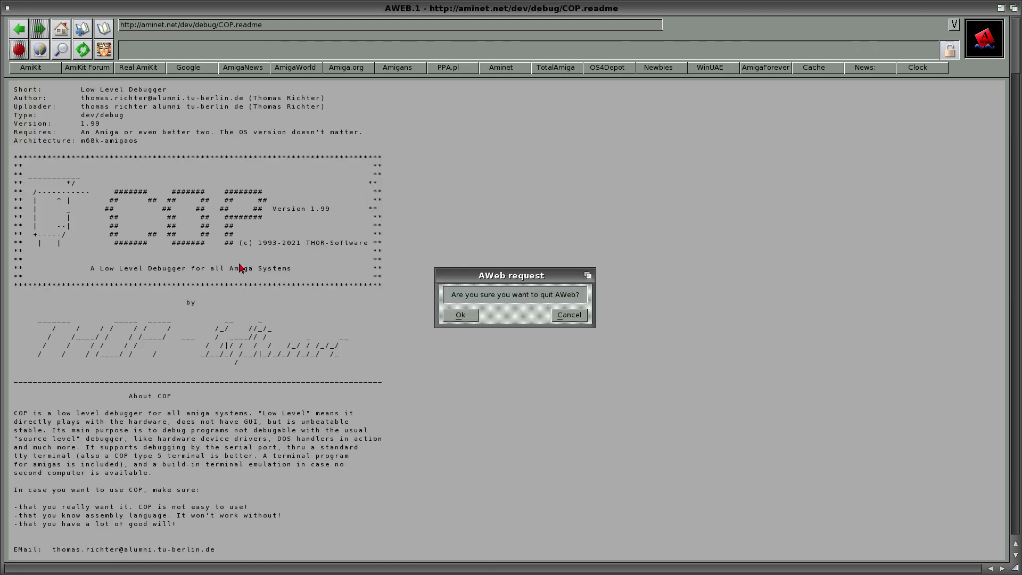
pyautogui.click(461, 317)
# Load Aminet's latest-packages list in NetSurf, scroll down it, then close NetSurf.
pyautogui.click(12, 553)
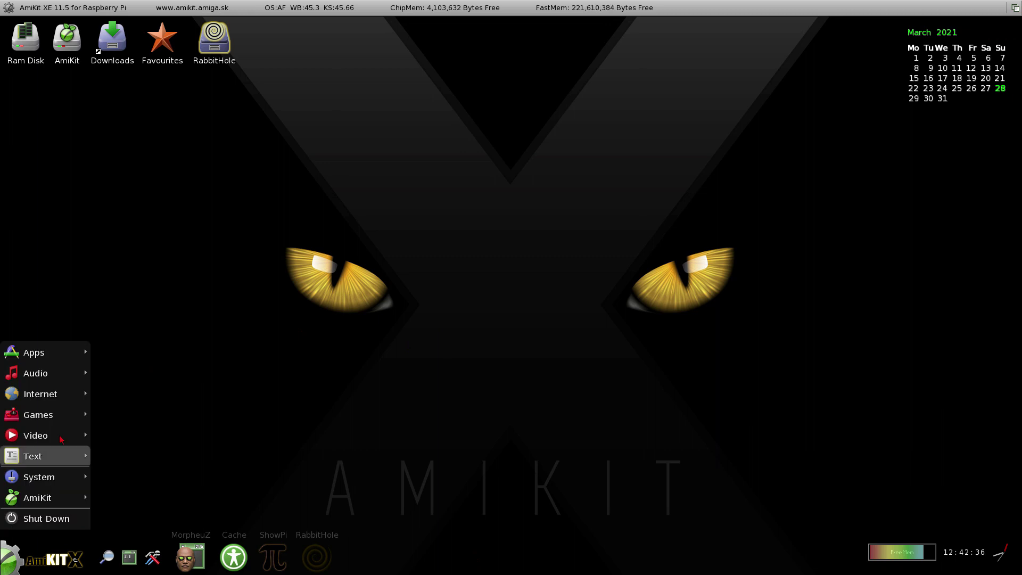
pyautogui.moveTo(68, 400)
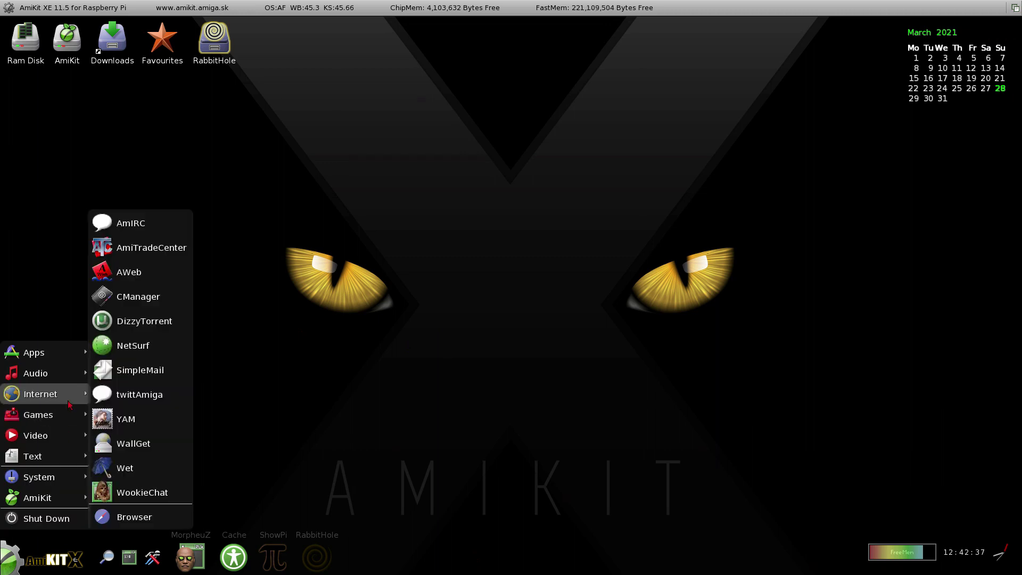
pyautogui.click(134, 346)
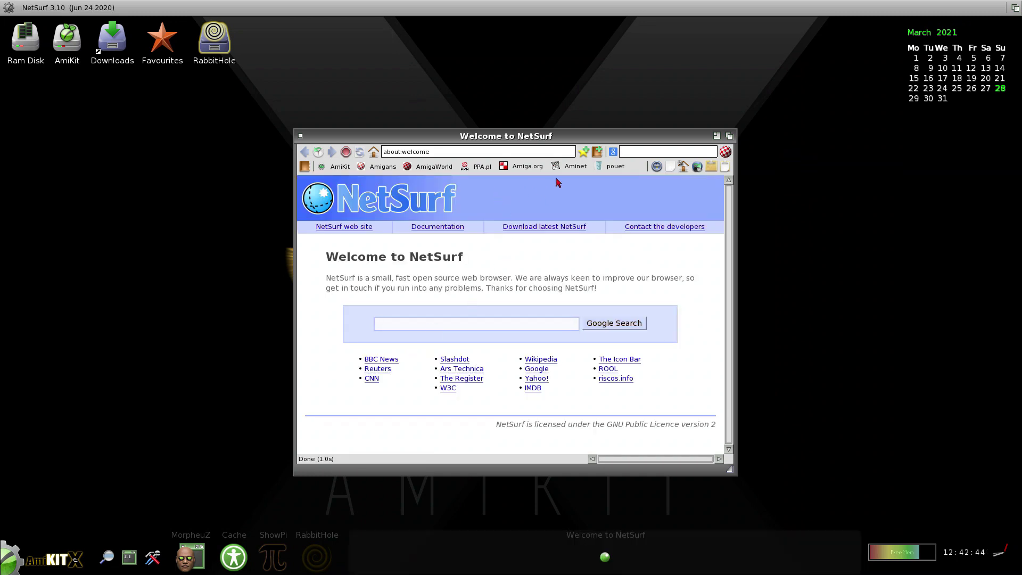
pyautogui.click(573, 166)
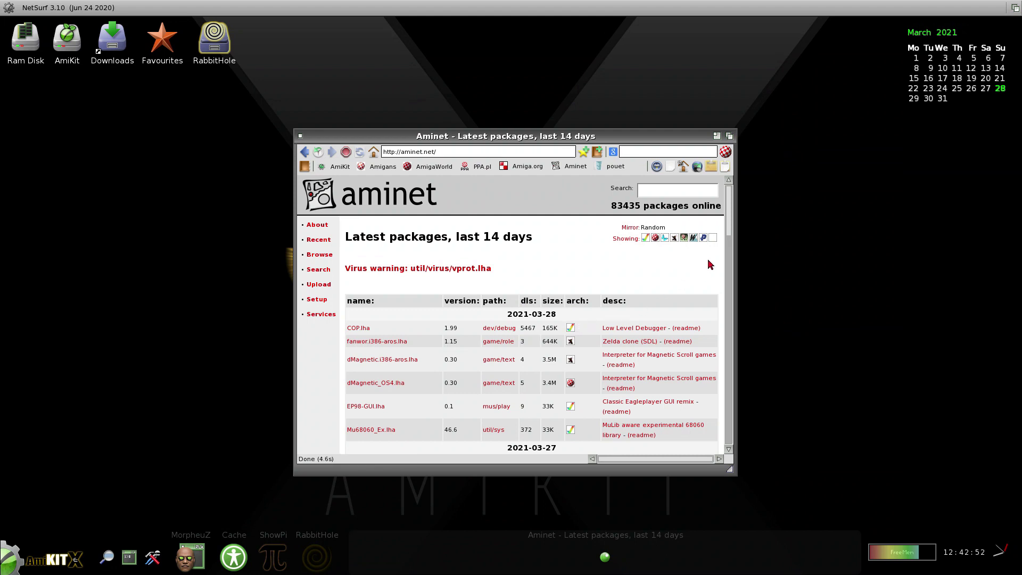
pyautogui.moveTo(732, 228); pyautogui.dragTo(727, 270)
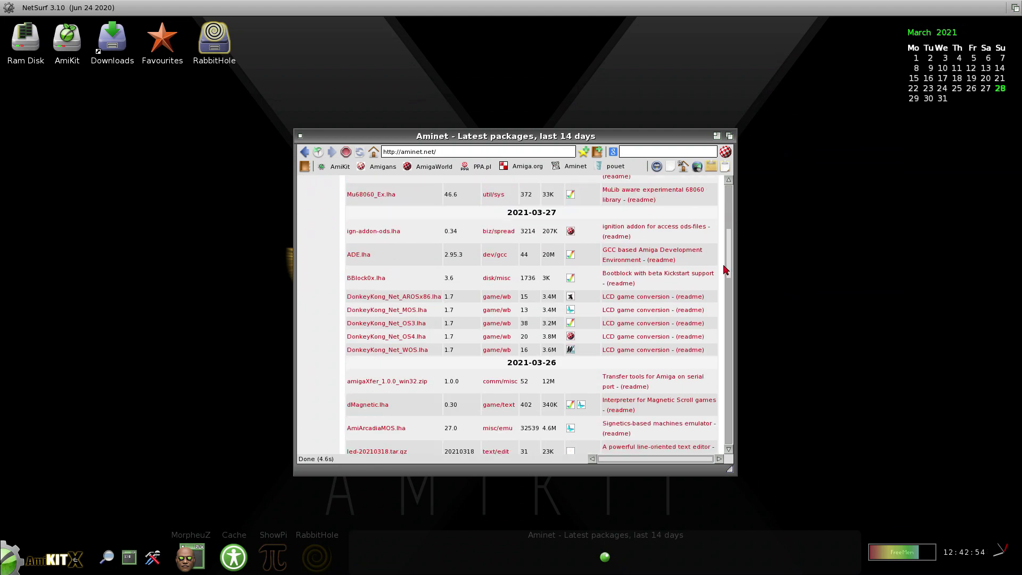
pyautogui.click(300, 136)
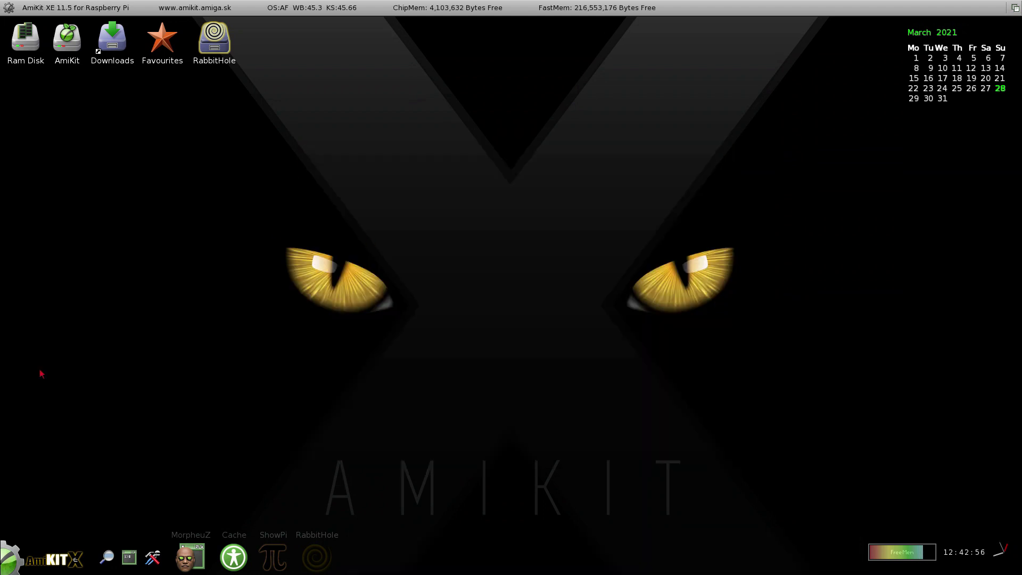
# Launch DeliTracker2 from Start > Audio to play the Orange Zeus module.
pyautogui.click(11, 558)
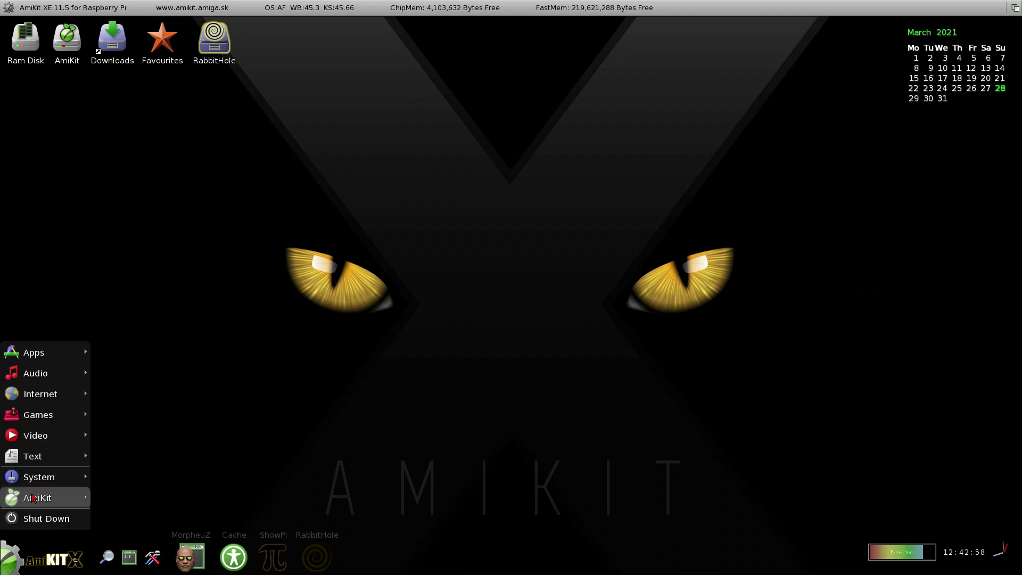
pyautogui.moveTo(65, 380)
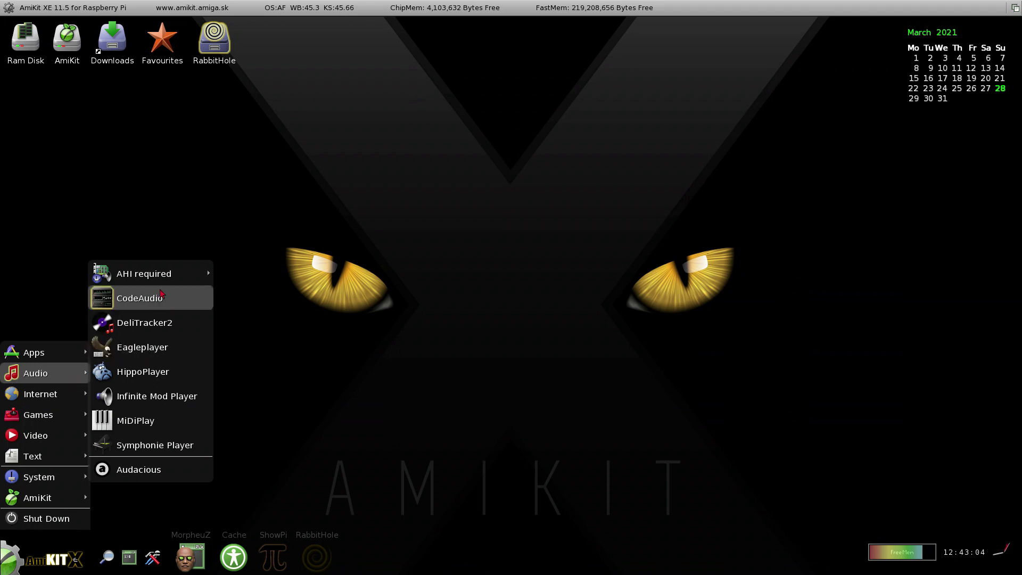
pyautogui.moveTo(160, 279)
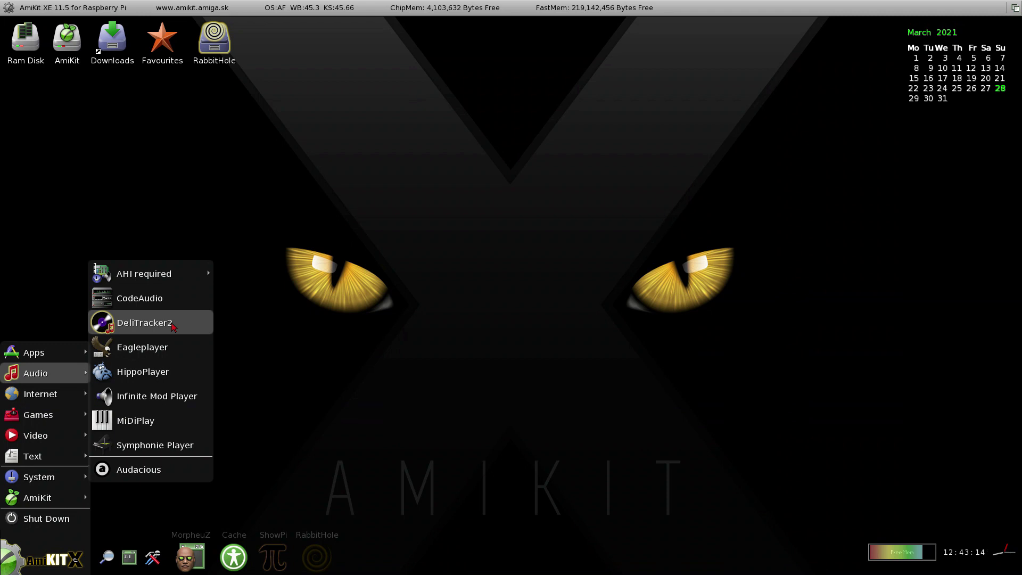
pyautogui.click(144, 322)
pyautogui.click(11, 559)
pyautogui.click(172, 329)
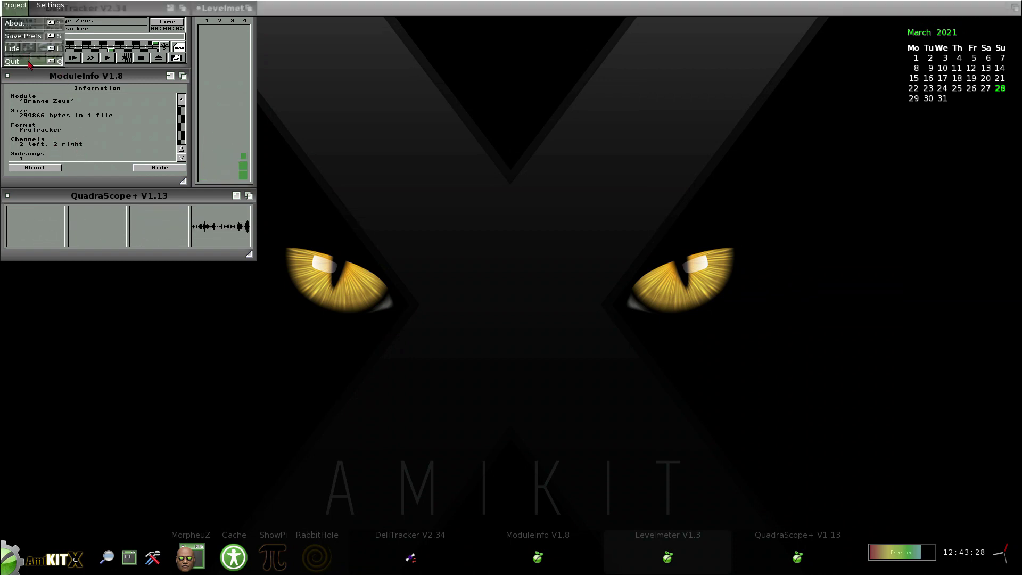
# Close the Levelmeter window and hide all DeliTracker windows via Project > Hide.
pyautogui.click(27, 61)
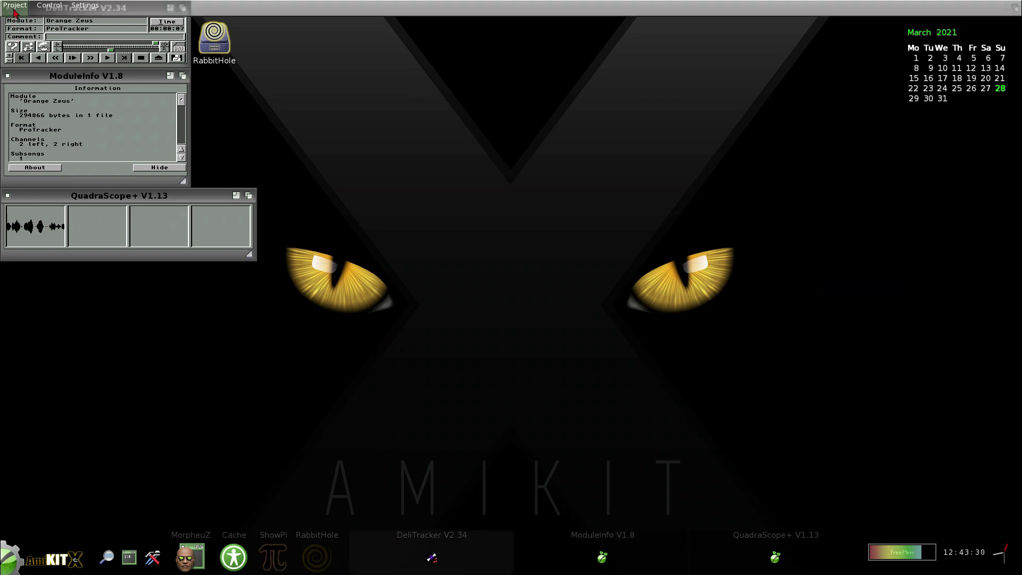
pyautogui.rightClick(30, 65)
pyautogui.click(23, 101)
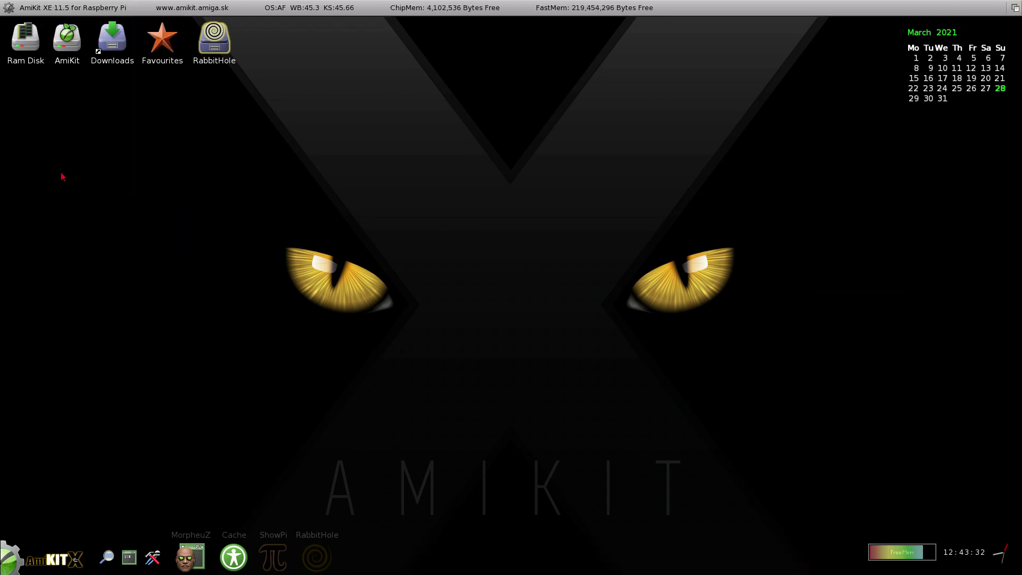
# Play the AmiKit intro clip from Favourites in VLC, accepting the privacy prompt, then close VLC.
pyautogui.doubleClick(166, 50)
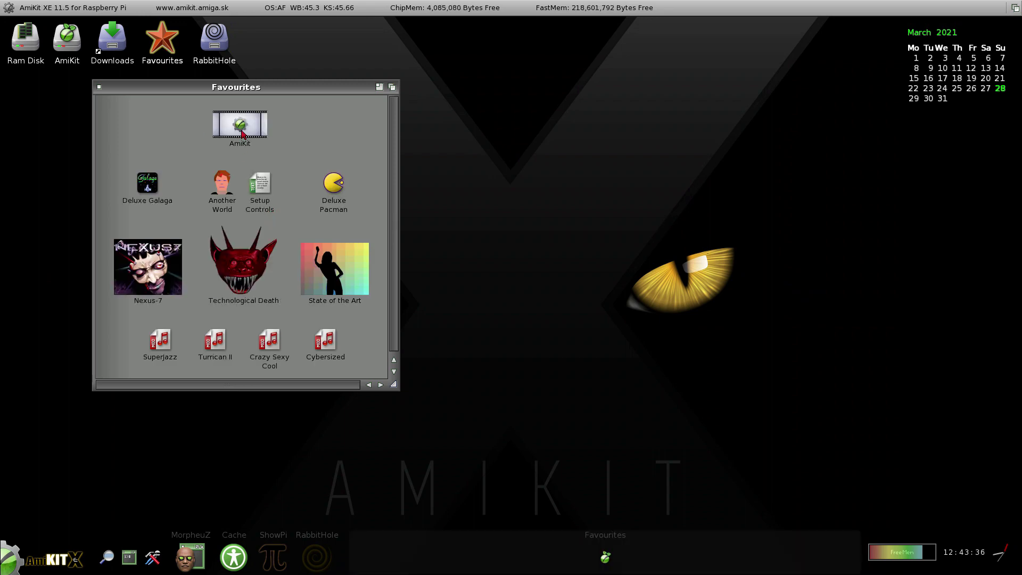
pyautogui.doubleClick(243, 133)
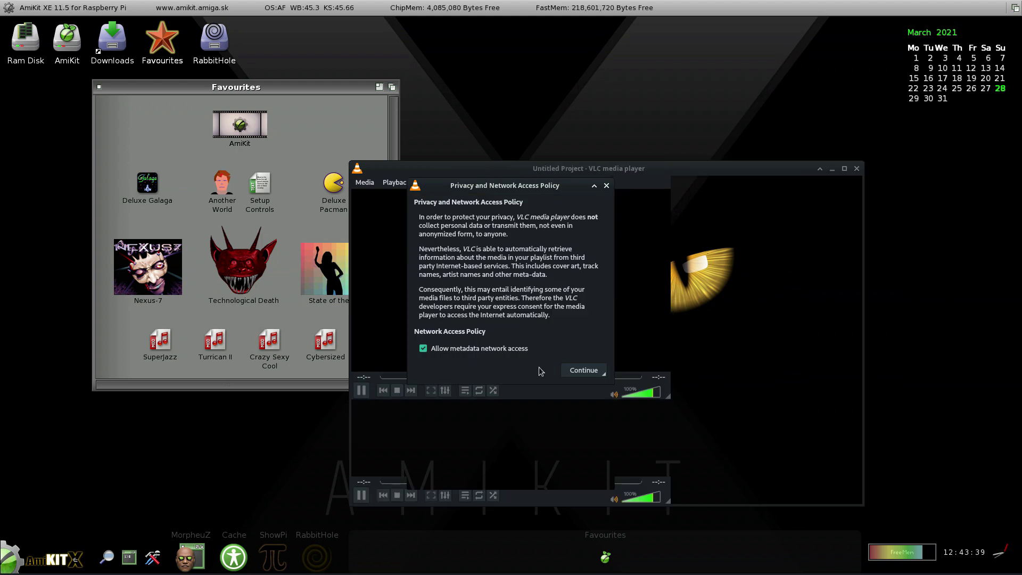
pyautogui.click(582, 370)
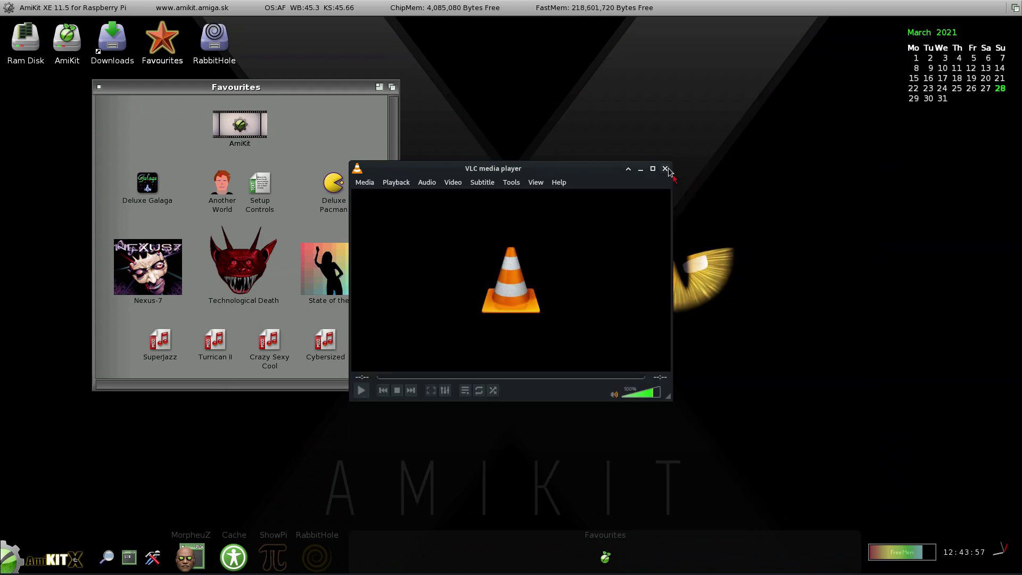
pyautogui.click(665, 169)
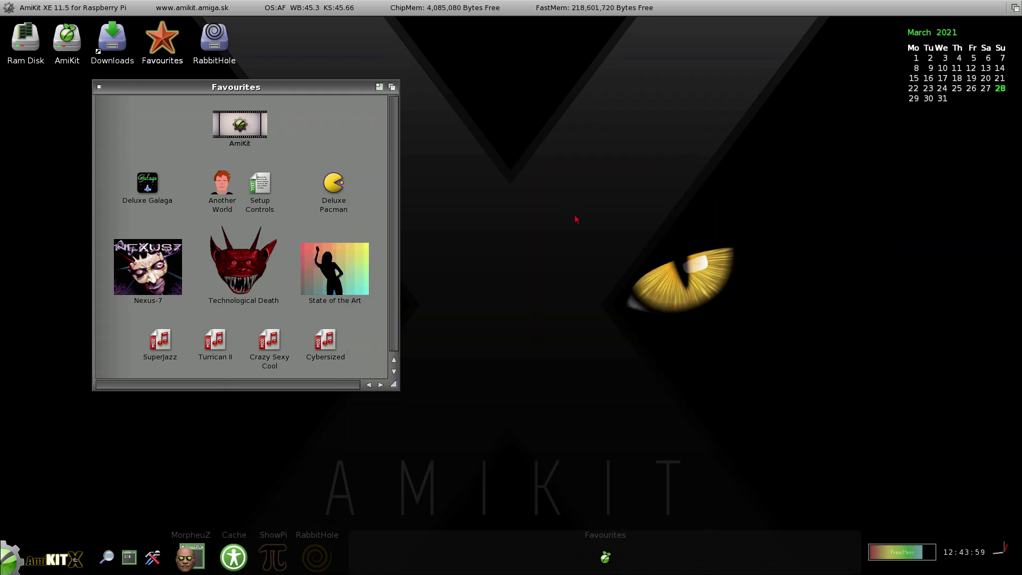
# Start Deluxe Galaga through WHDLoad from its Favourites icon.
pyautogui.doubleClick(155, 185)
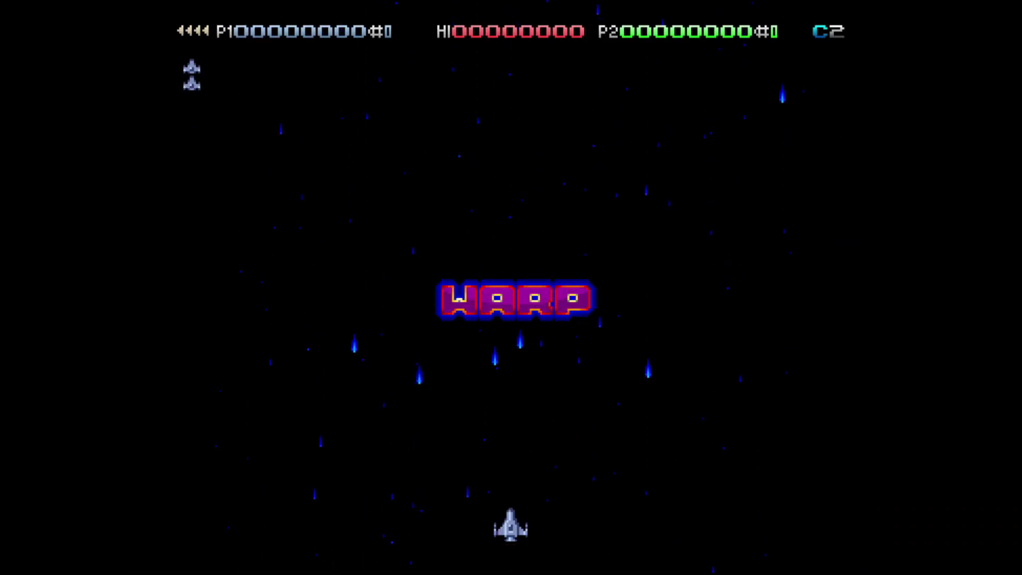
pyautogui.press('F12')
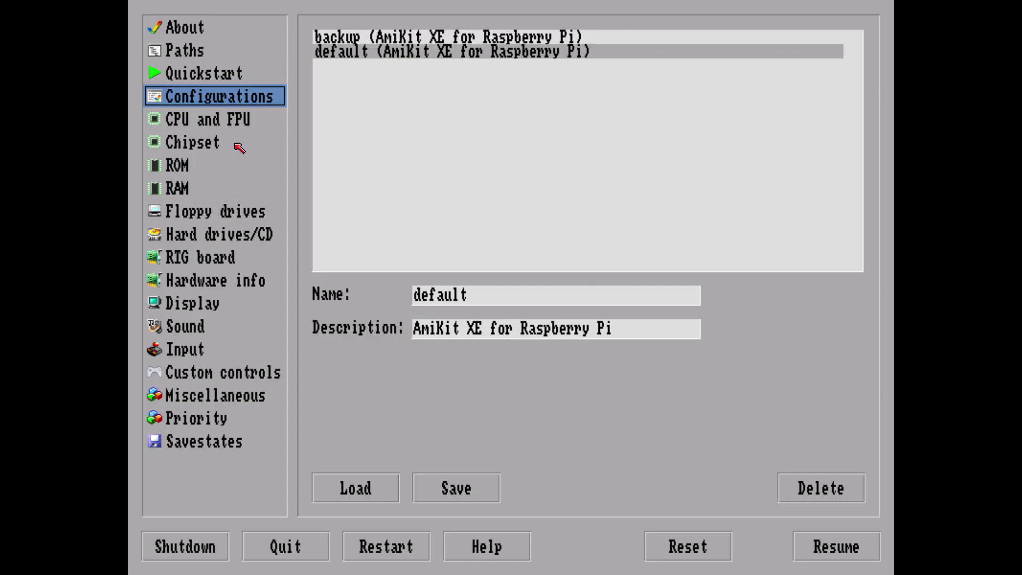
pyautogui.click(245, 123)
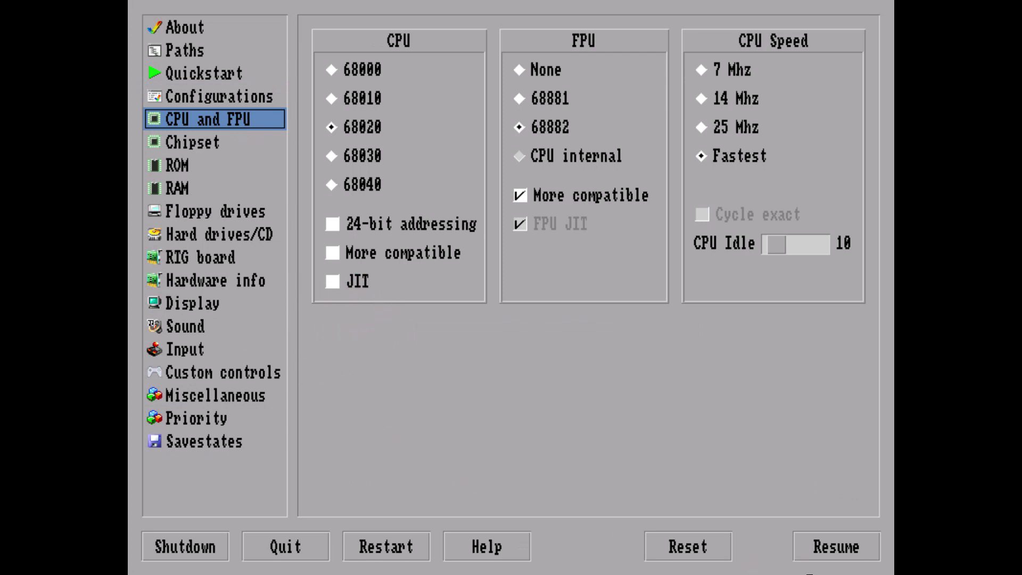
pyautogui.click(817, 552)
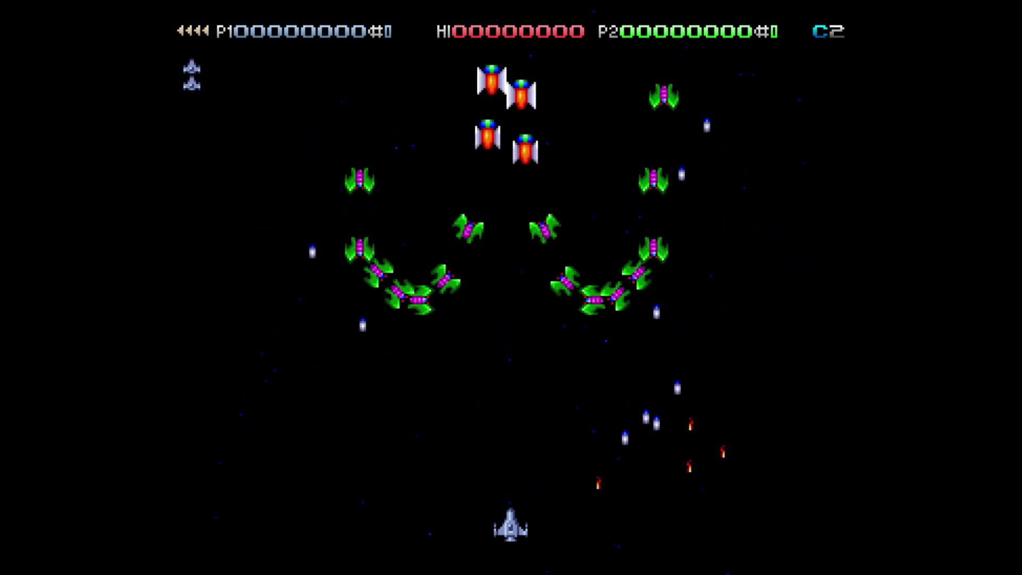
# Exit Deluxe Galaga to the desktop and play the Turrican II module in EaglePlayer.
pyautogui.press('p')
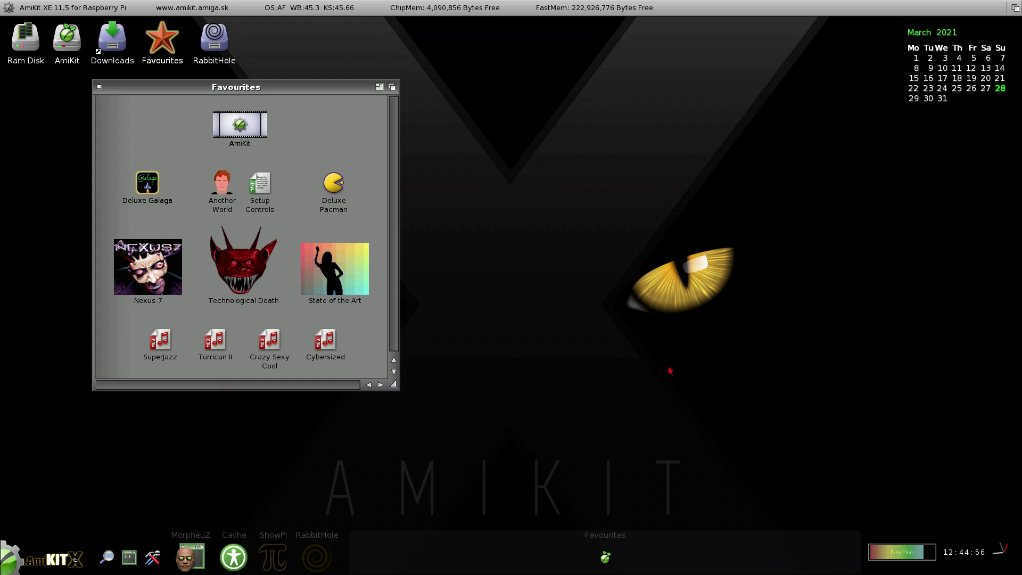
pyautogui.press('F12')
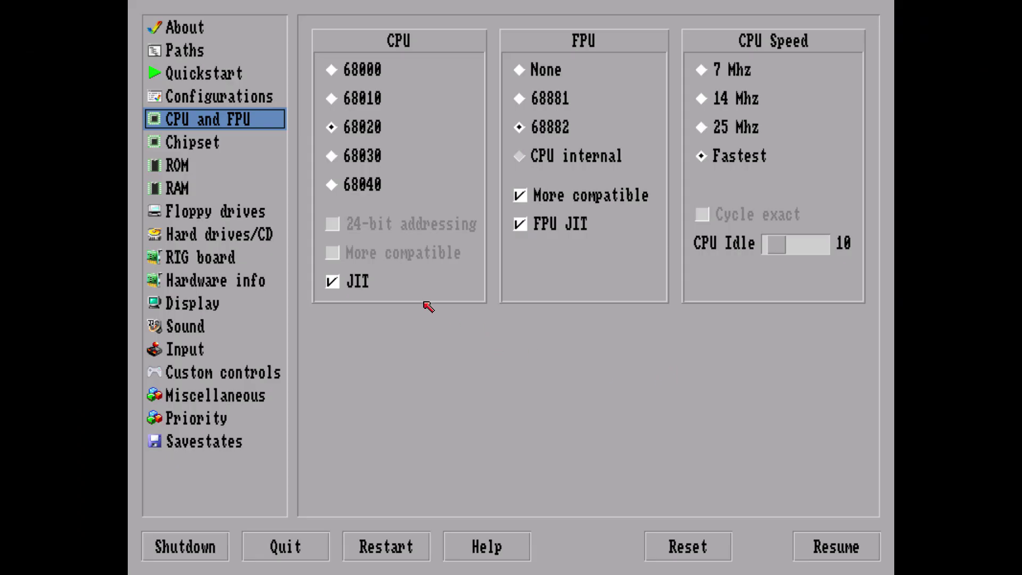
pyautogui.click(835, 551)
pyautogui.click(352, 139)
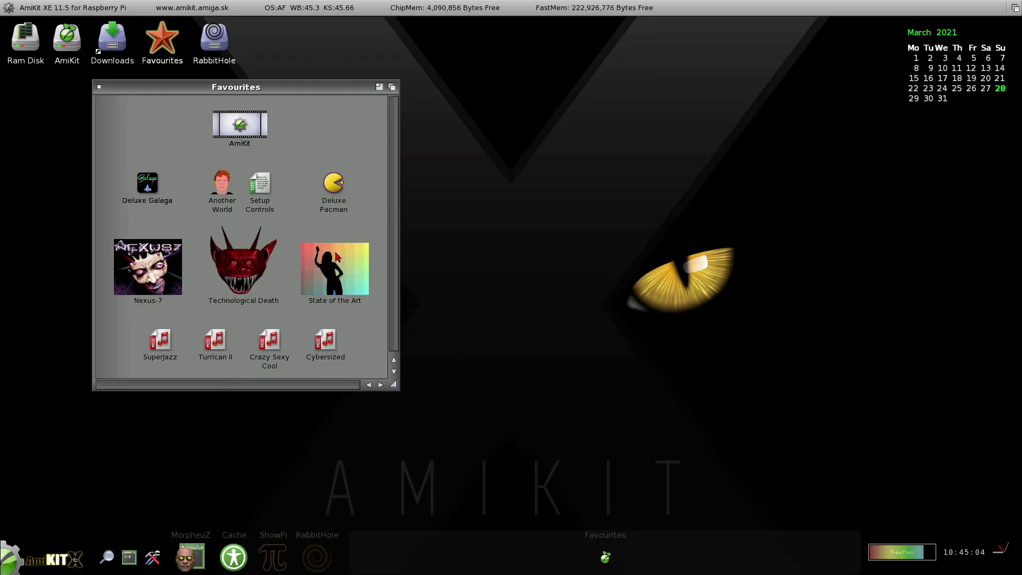
pyautogui.doubleClick(216, 344)
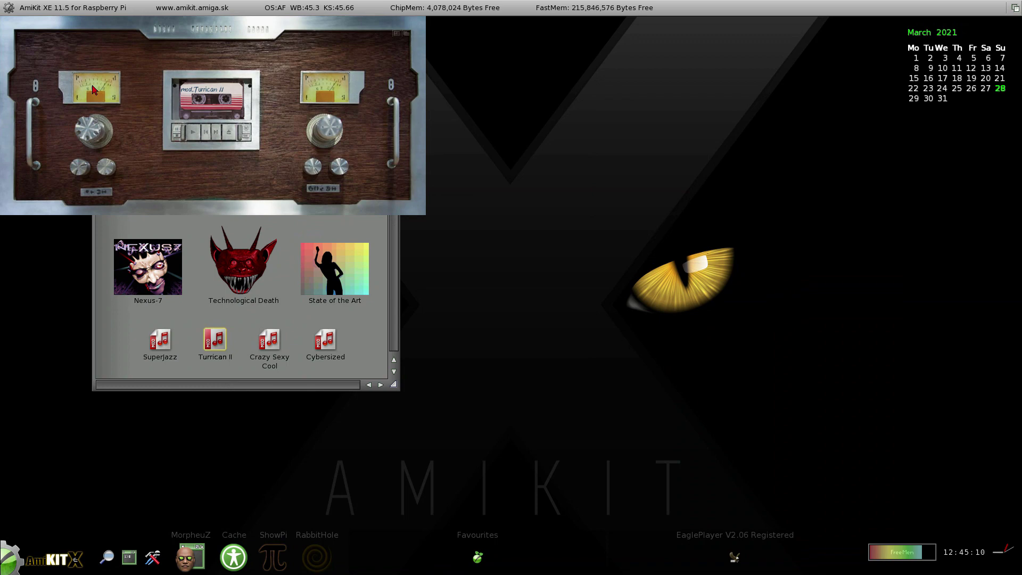
# Quit EaglePlayer from the screen menu and launch the State of the Art demo from Favourites.
pyautogui.click(51, 51)
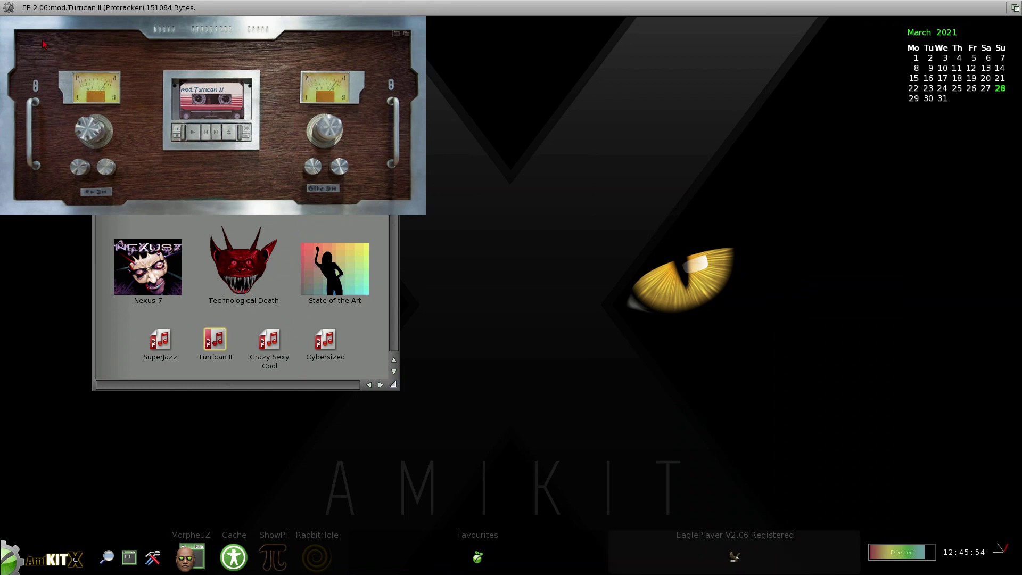
pyautogui.rightClick(26, 12)
pyautogui.click(63, 125)
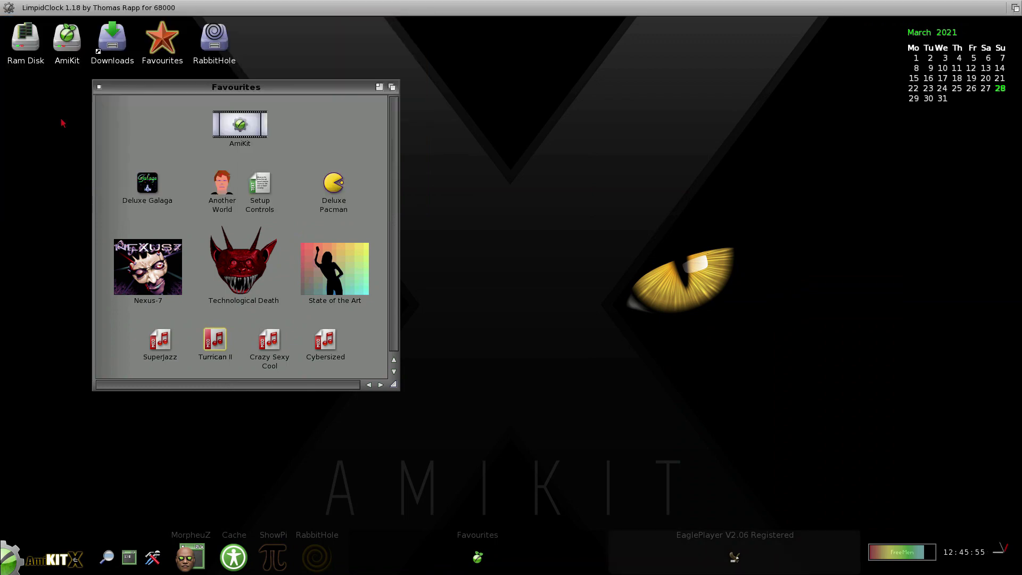
pyautogui.click(150, 140)
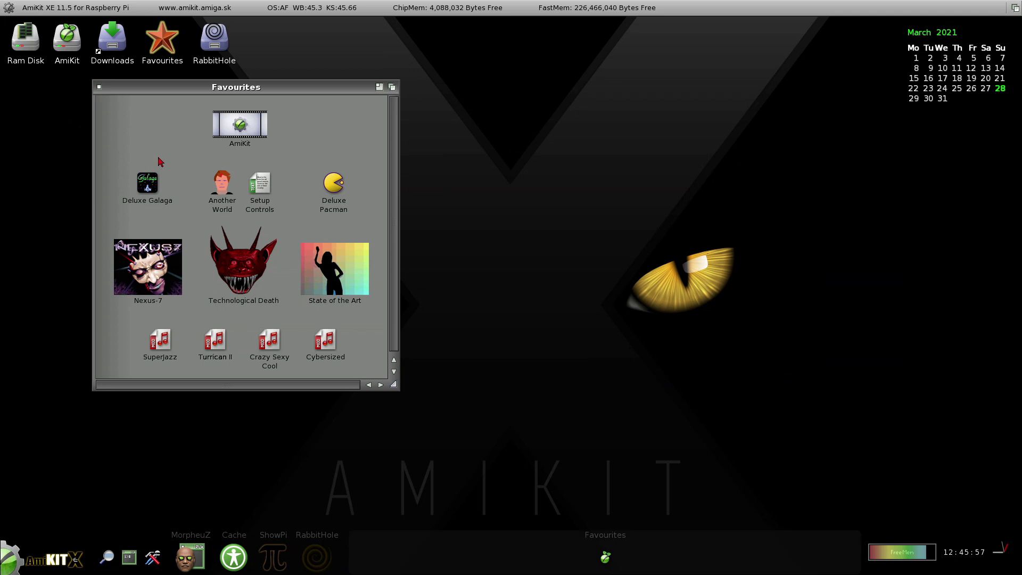
pyautogui.doubleClick(351, 273)
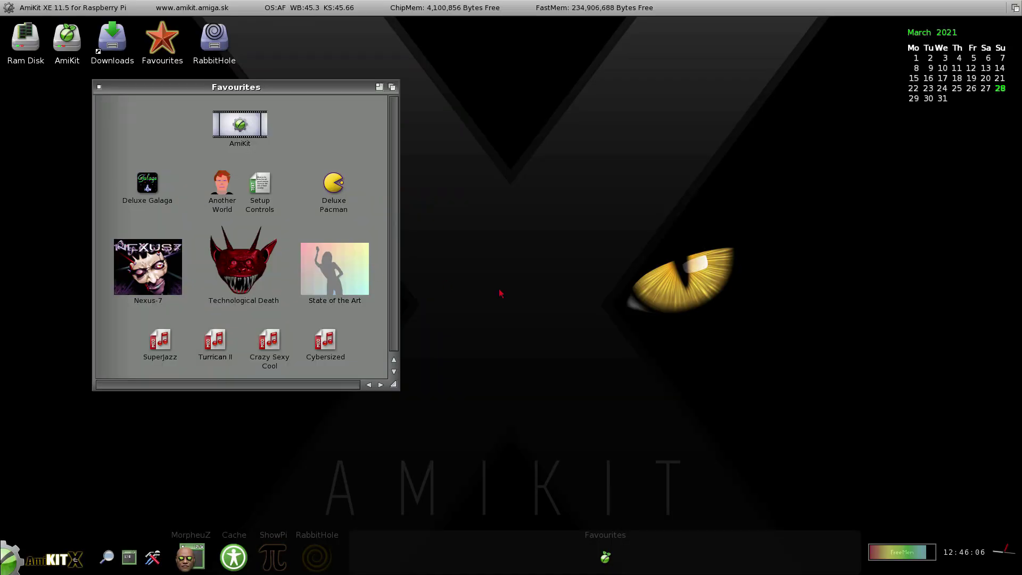
# View the Thank You picture from Downloads, close those windows, and open the AmiKit drive.
pyautogui.click(99, 87)
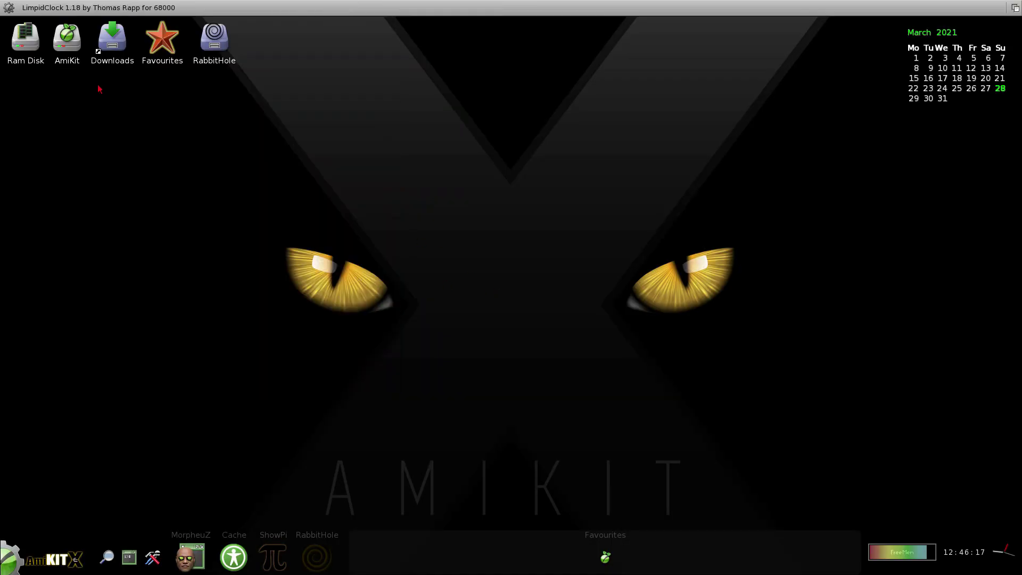
pyautogui.doubleClick(113, 50)
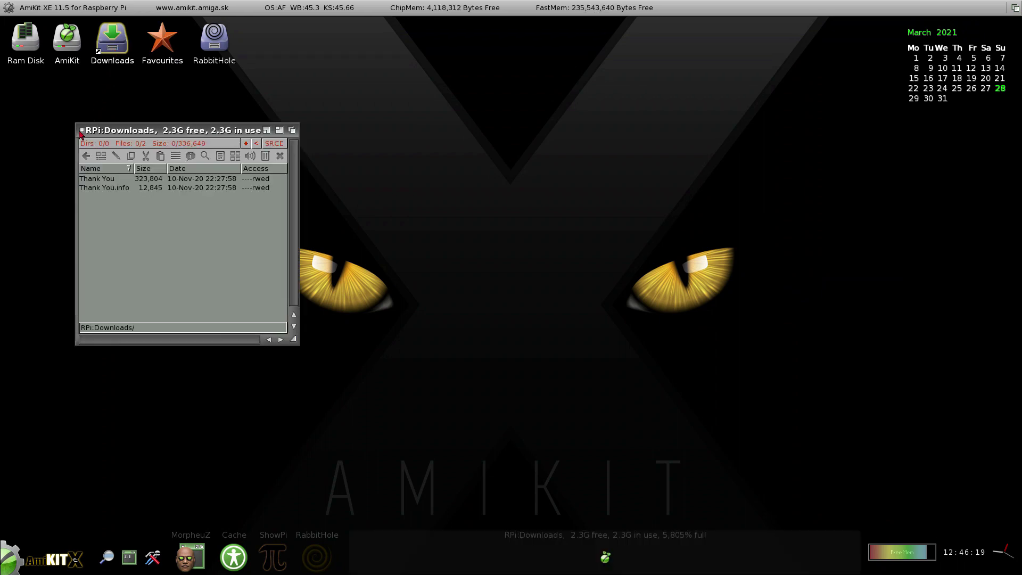
pyautogui.doubleClick(96, 181)
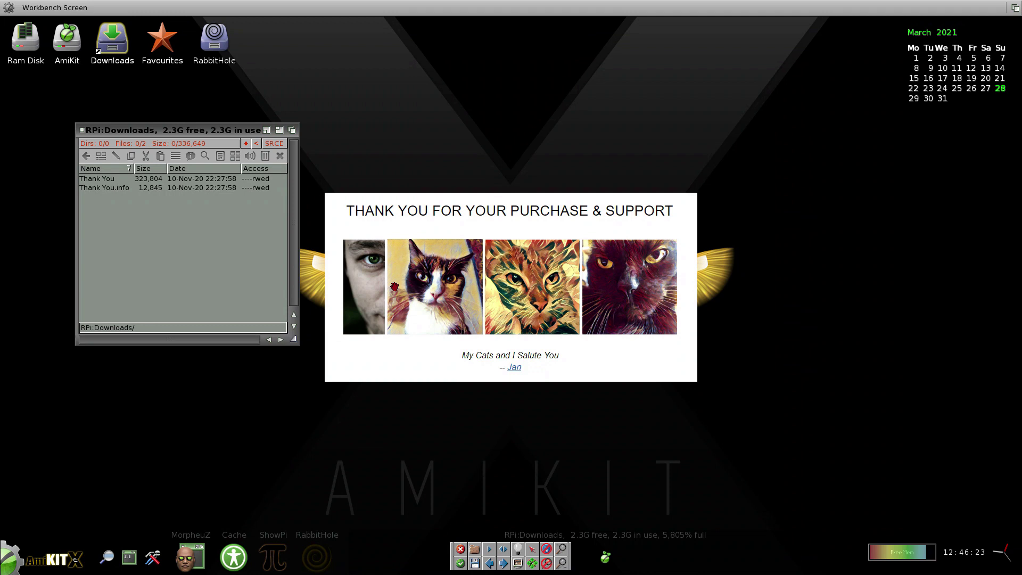
pyautogui.click(397, 286)
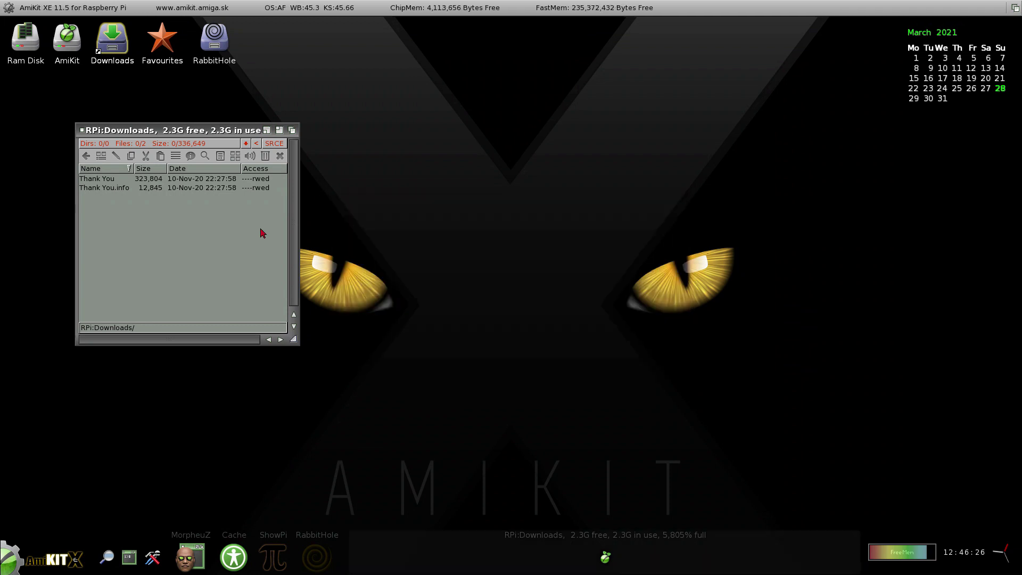
pyautogui.click(82, 130)
pyautogui.doubleClick(67, 40)
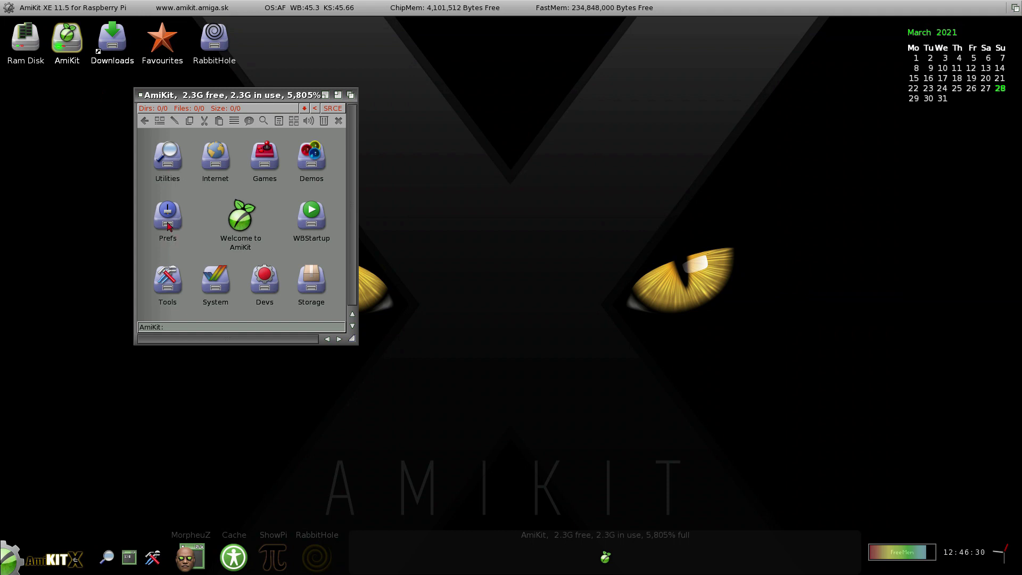
# Open the Prefs drawer, then open and cancel ScreenMode preferences from Start > System > Prefs.
pyautogui.doubleClick(167, 224)
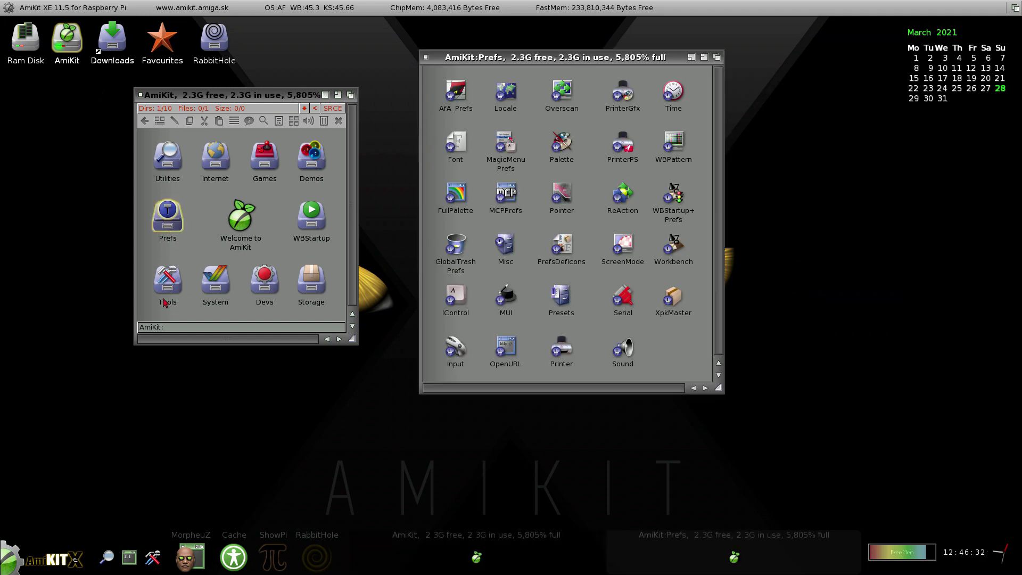
pyautogui.click(16, 556)
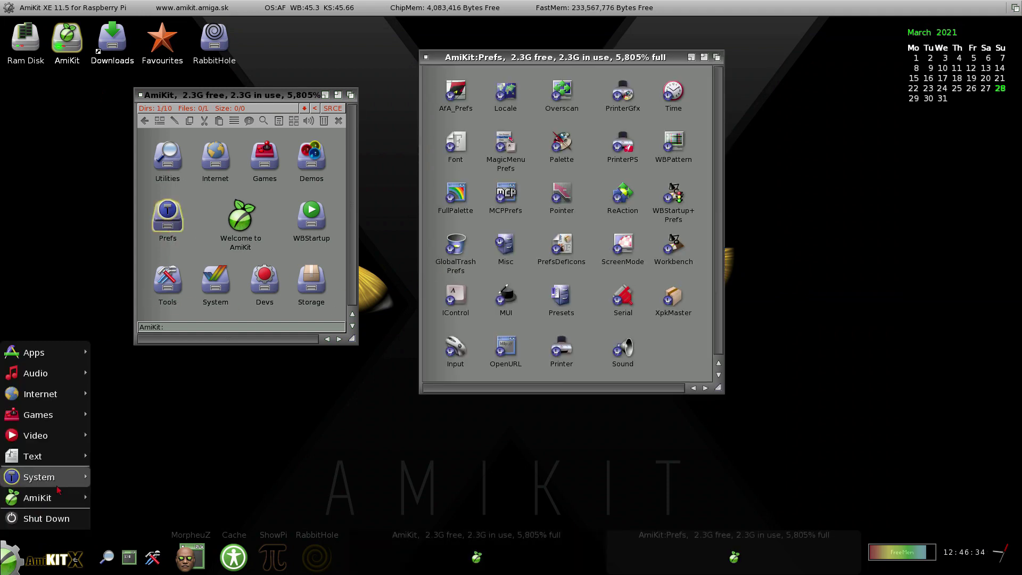
pyautogui.moveTo(42, 477)
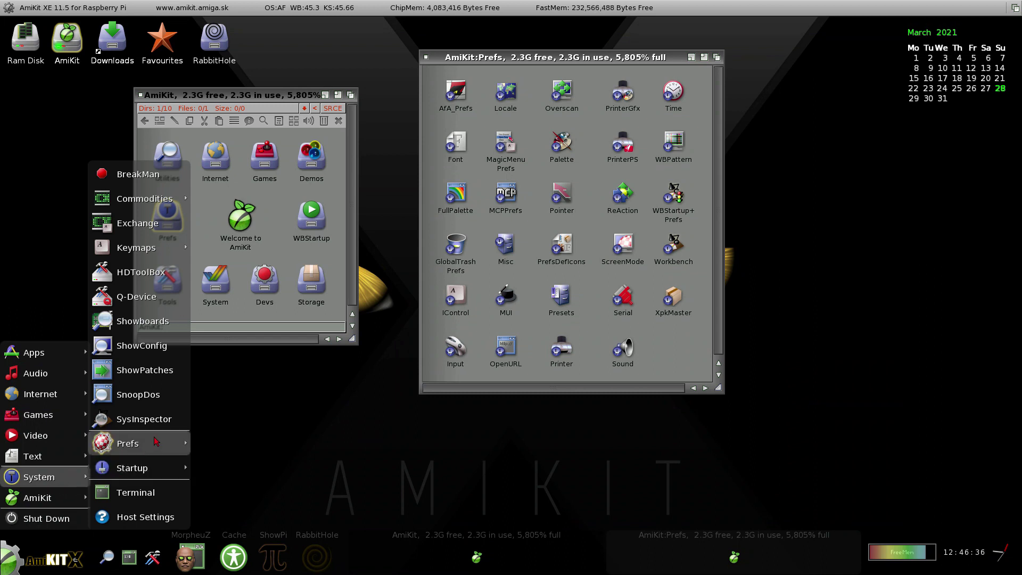
pyautogui.moveTo(156, 442)
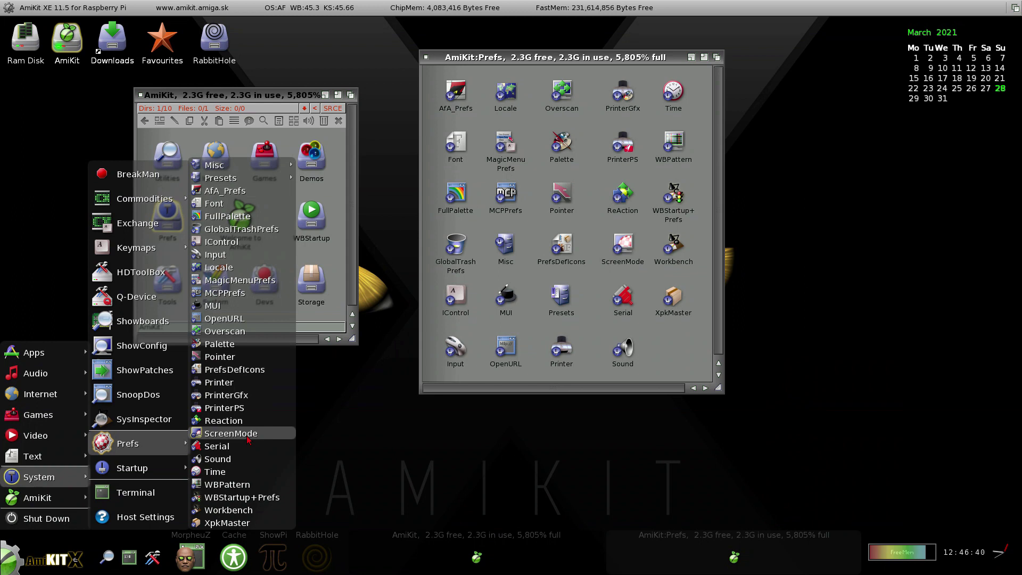
pyautogui.click(249, 437)
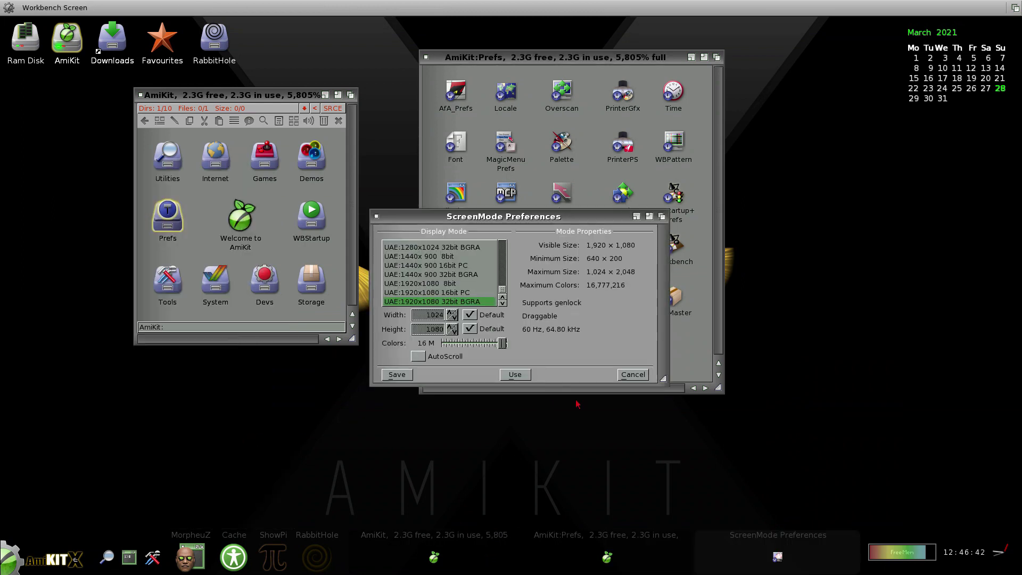
pyautogui.click(633, 374)
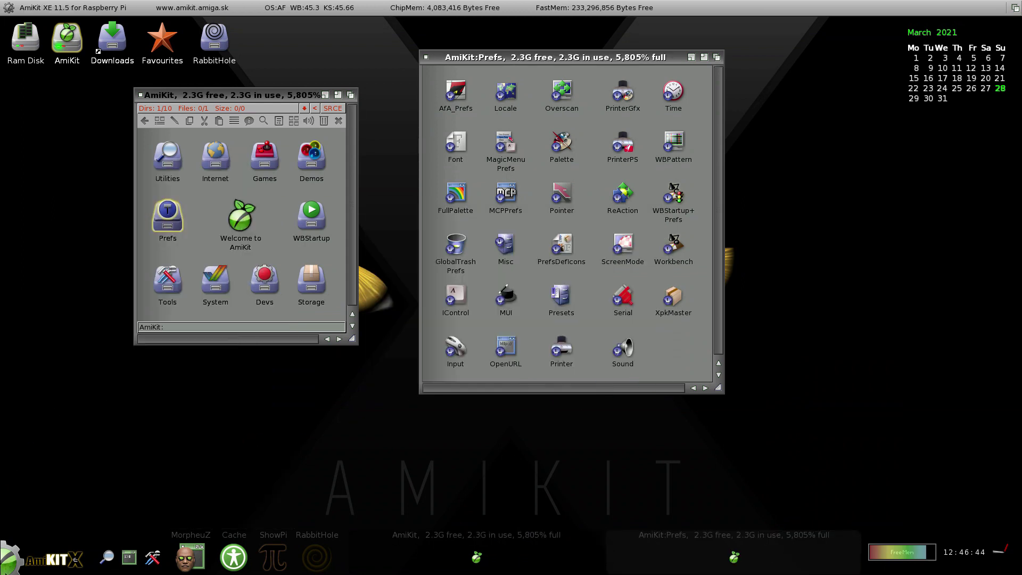
# Open S:Startup-Sequence in the text editor via Start > System > Startup.
pyautogui.click(11, 559)
pyautogui.moveTo(81, 477)
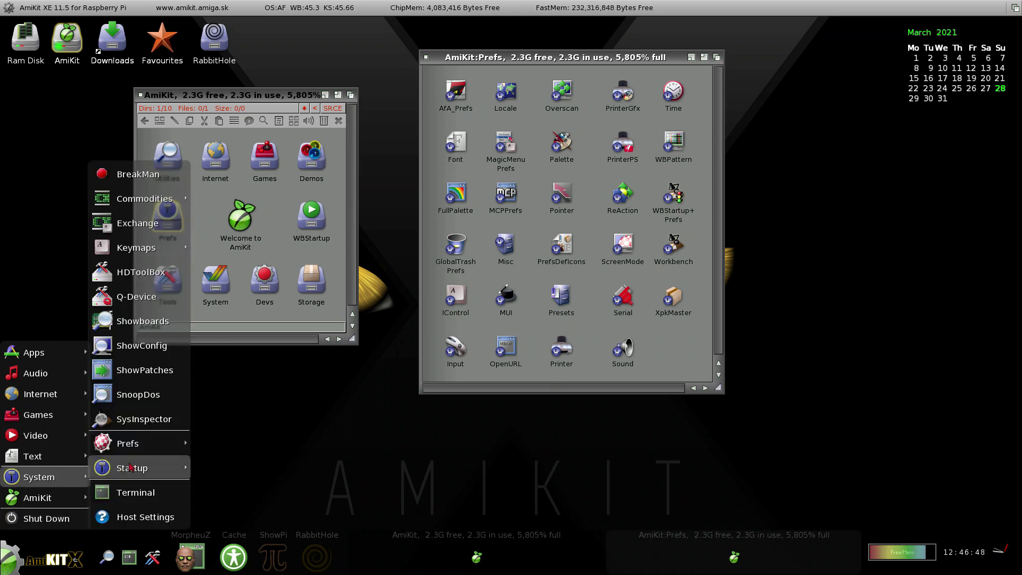
pyautogui.moveTo(130, 467)
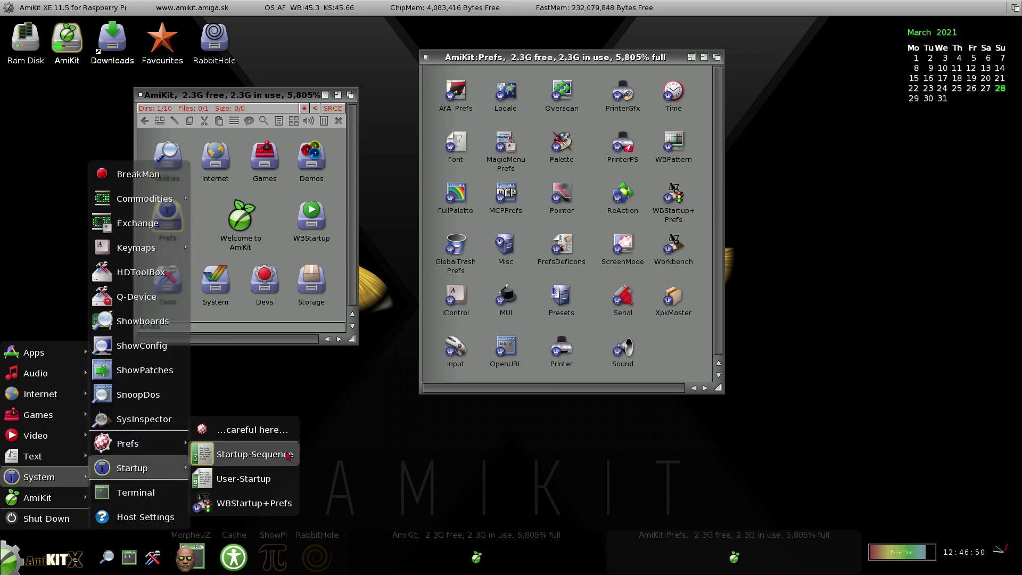
pyautogui.click(254, 454)
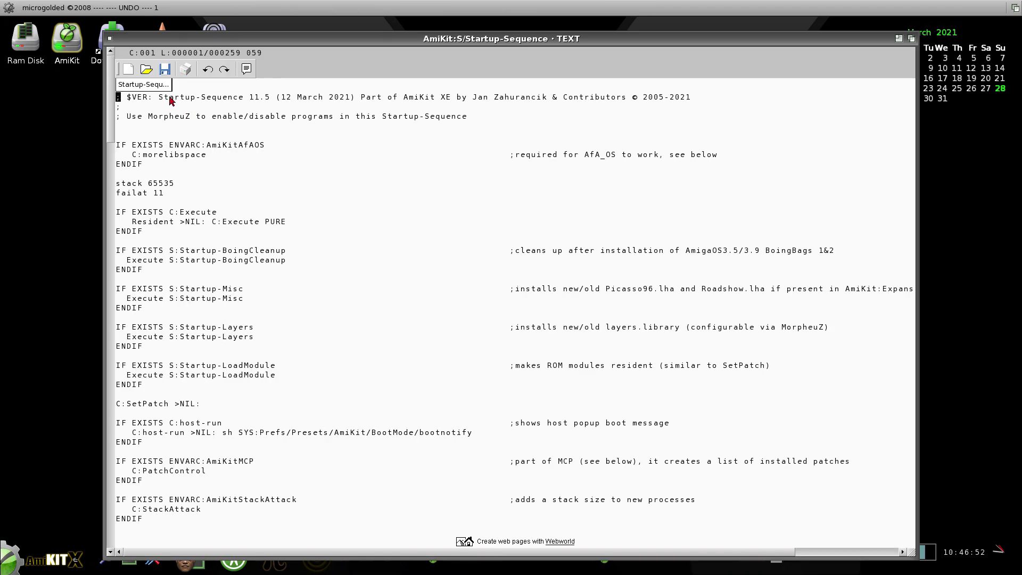
# Close the microgoldED editor and the Prefs drawer window, dismissing the Start menu in between.
pyautogui.click(110, 39)
pyautogui.click(11, 568)
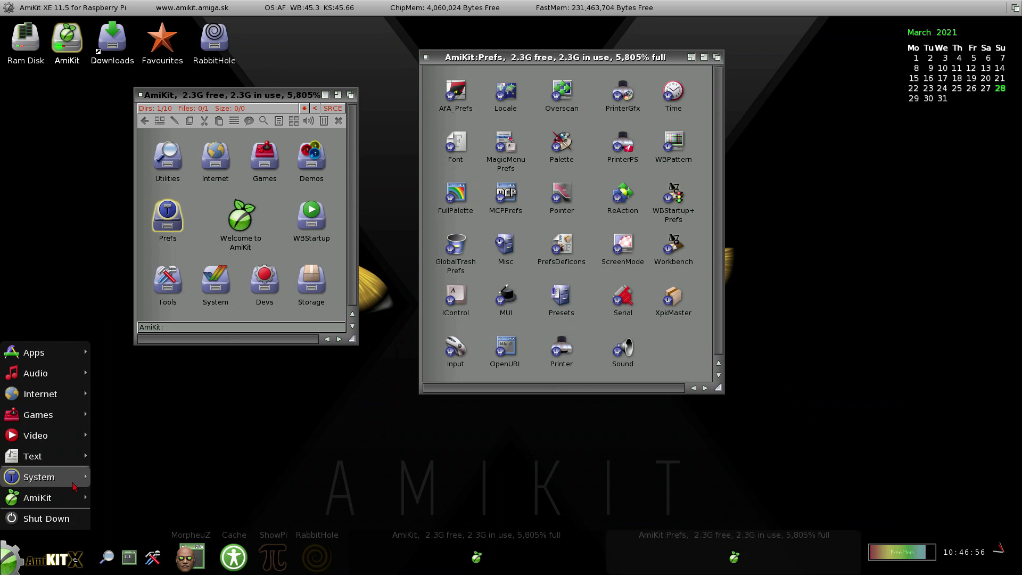
pyautogui.moveTo(75, 482)
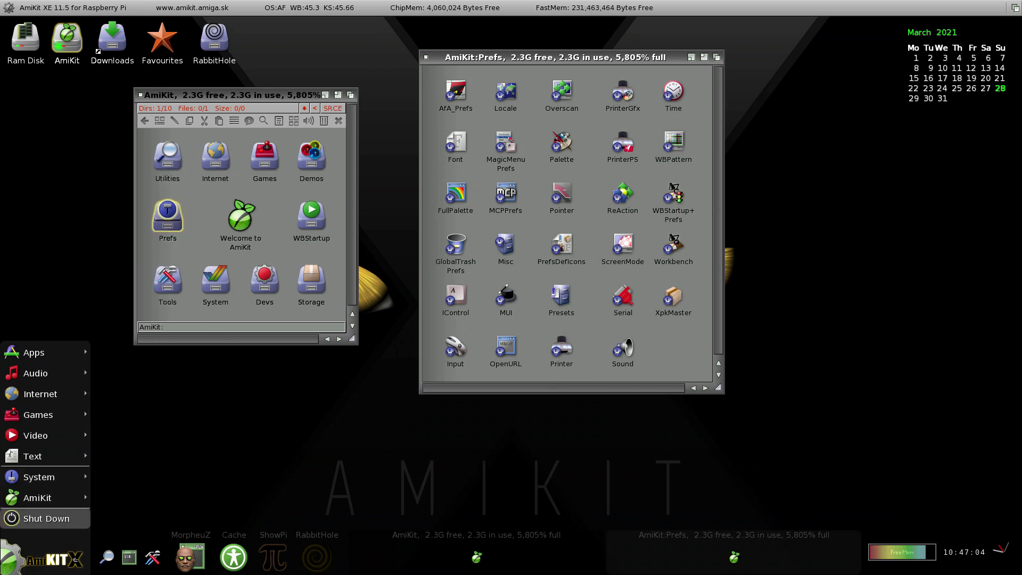
pyautogui.click(15, 569)
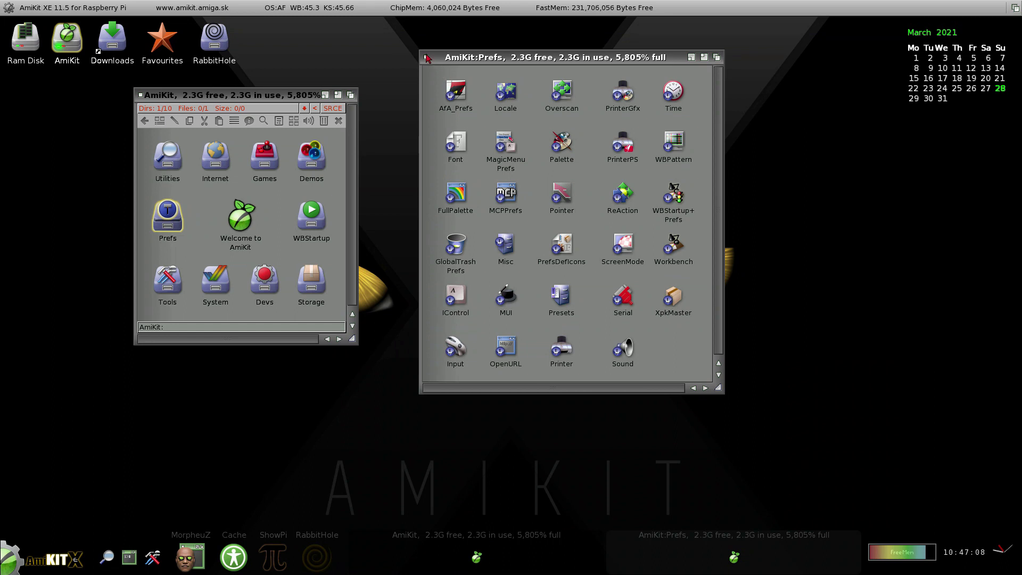
pyautogui.click(428, 58)
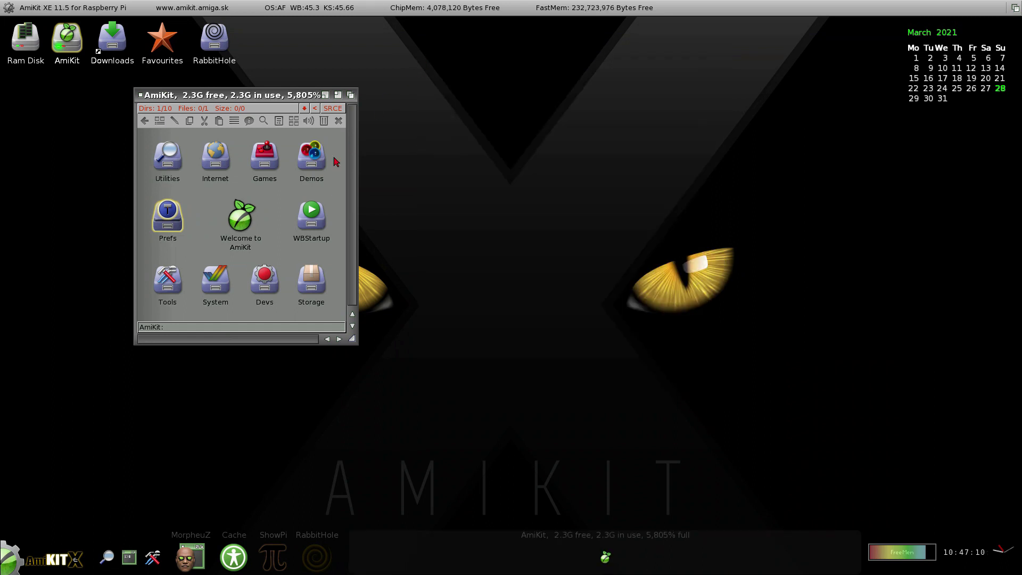
# Open the Welcome to AmiKit XE page in Chromium, then close the AmiKit drawer window.
pyautogui.doubleClick(239, 226)
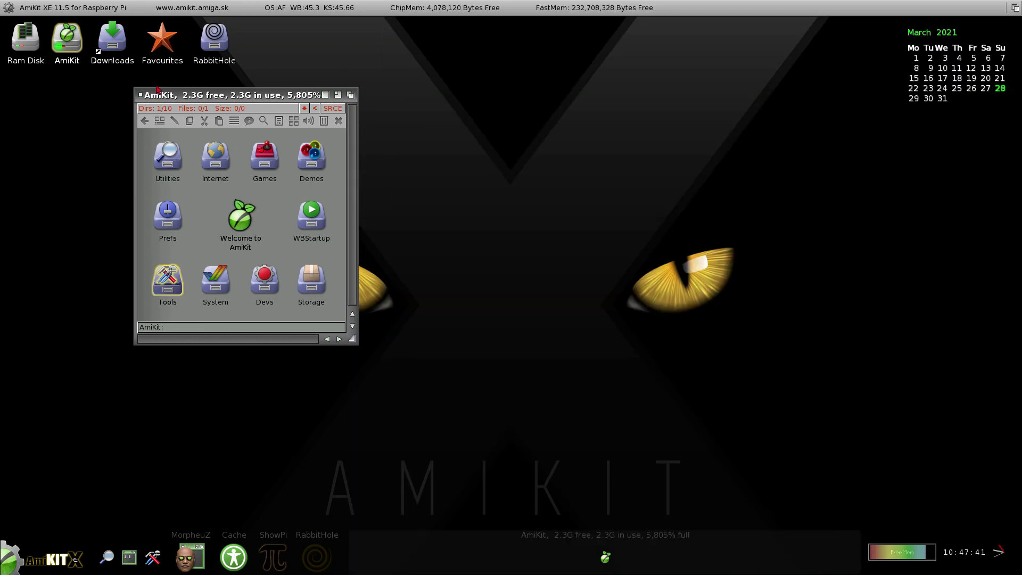
pyautogui.click(140, 95)
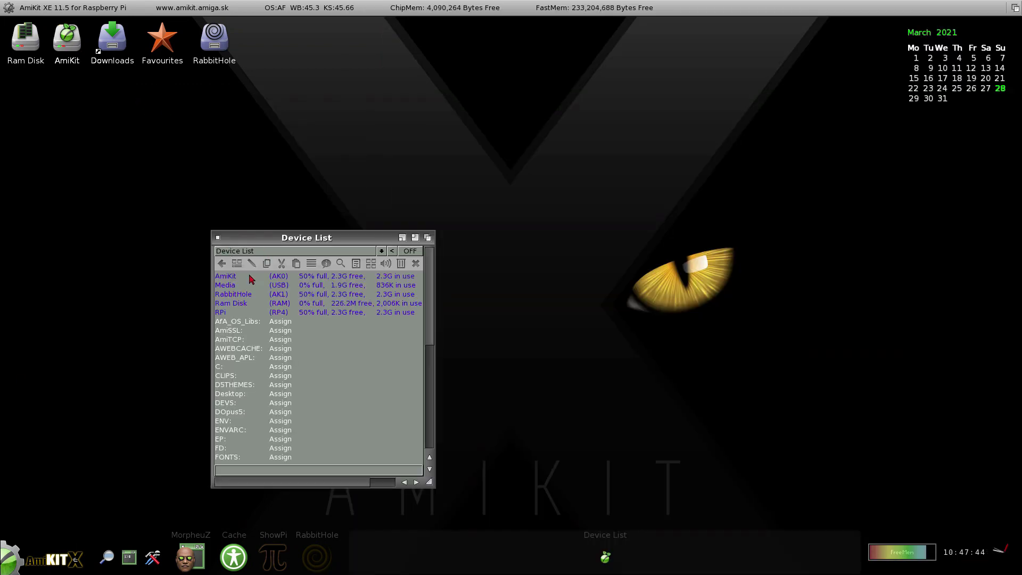
# Open the AmiKit volume in a lister moved up and left, plus a second device-list lister.
pyautogui.doubleClick(262, 255)
pyautogui.moveTo(283, 240); pyautogui.dragTo(271, 175)
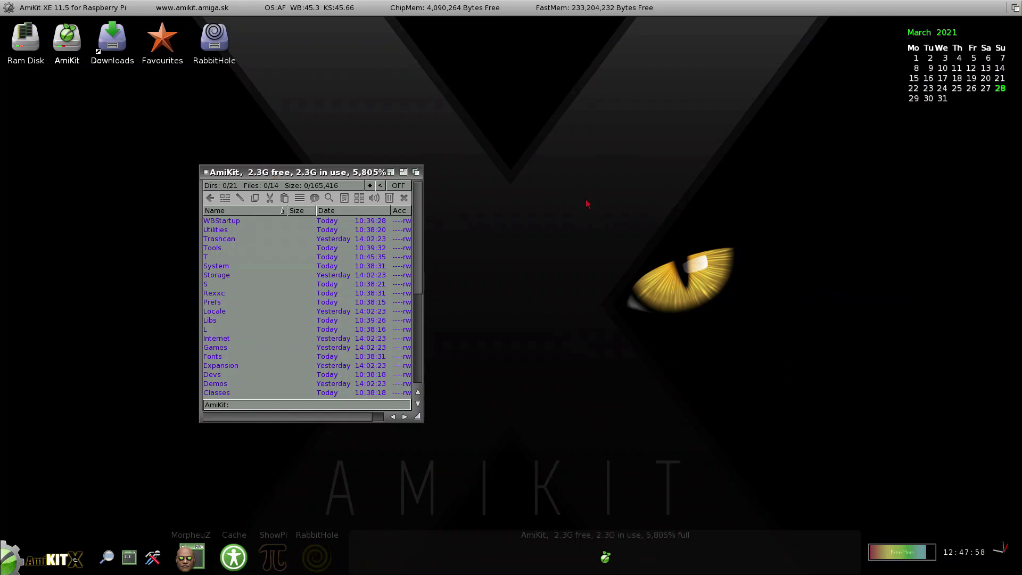
pyautogui.doubleClick(605, 244)
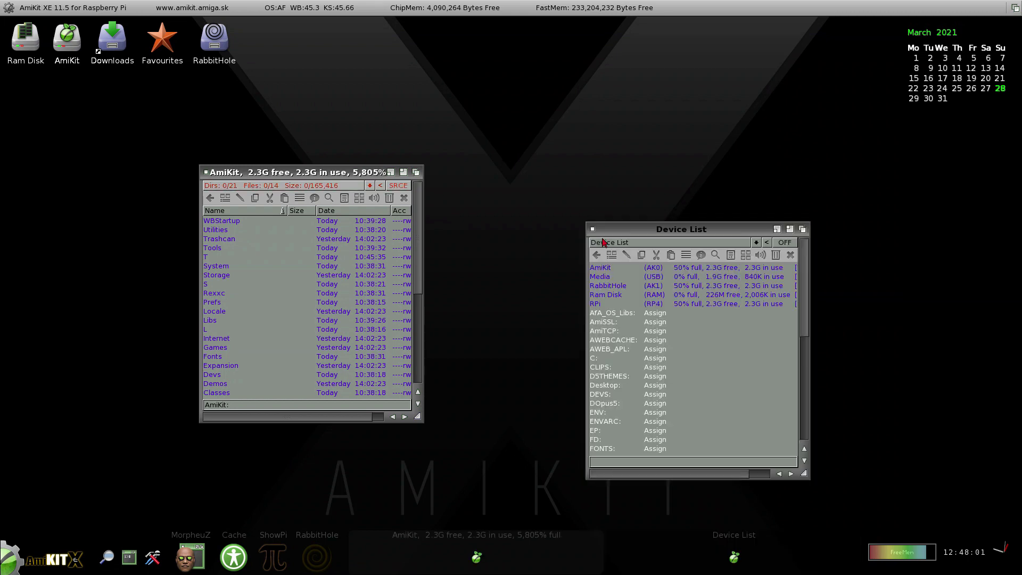
# Browse Media > amikit > Samsung128 in the second lister, then close both listers.
pyautogui.doubleClick(618, 278)
pyautogui.click(617, 279)
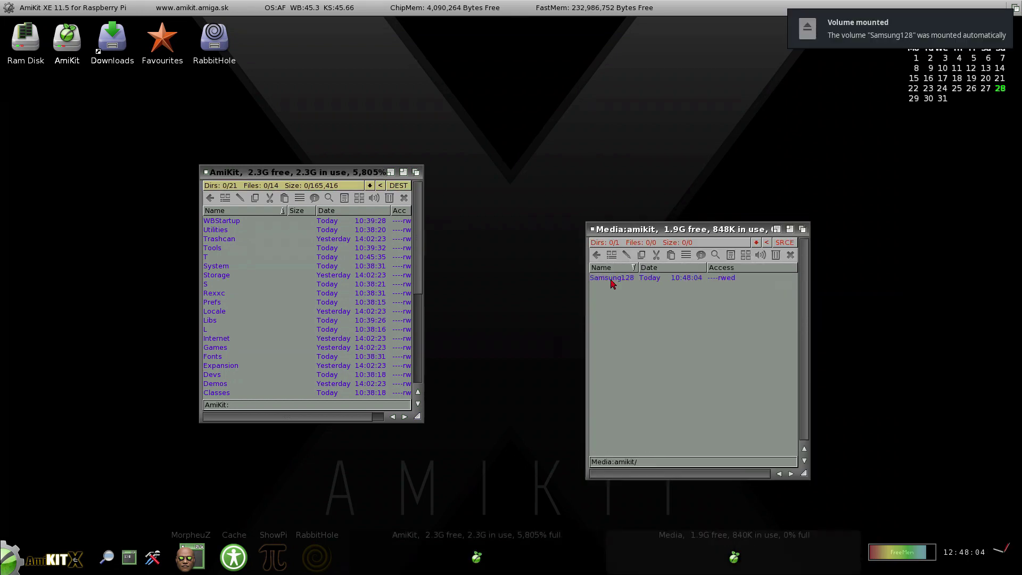
pyautogui.doubleClick(611, 282)
pyautogui.click(611, 278)
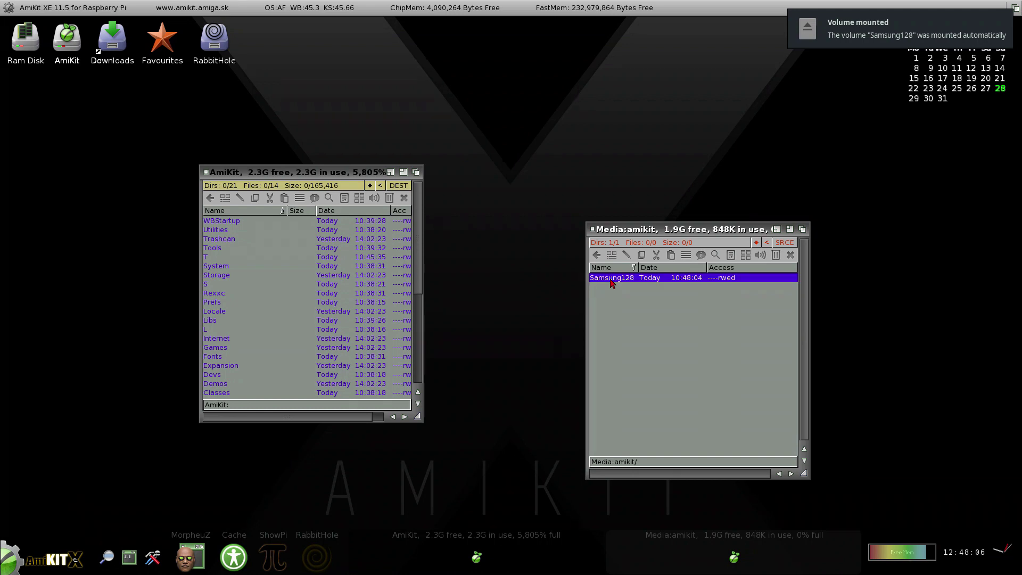
pyautogui.doubleClick(611, 280)
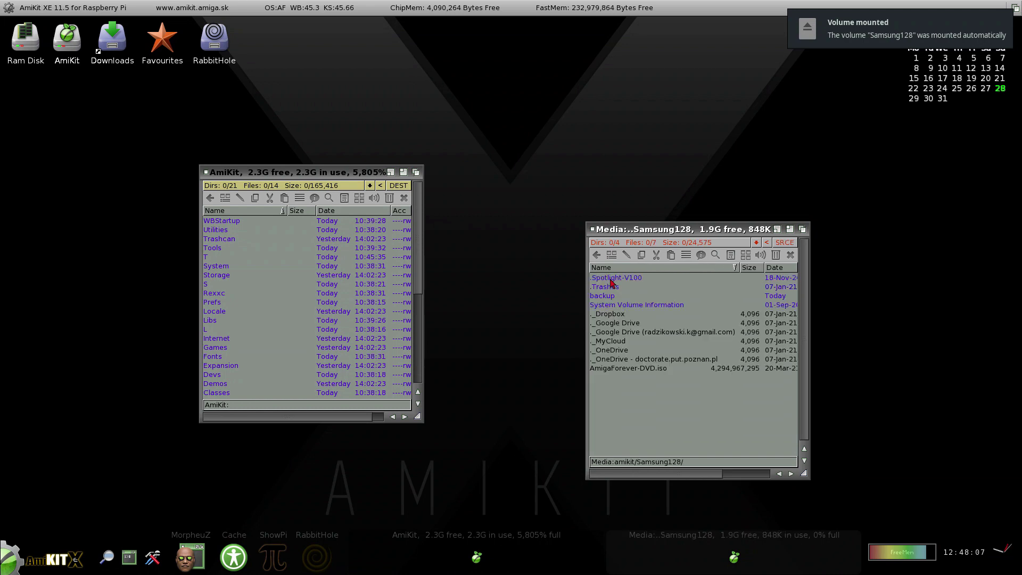
pyautogui.click(594, 230)
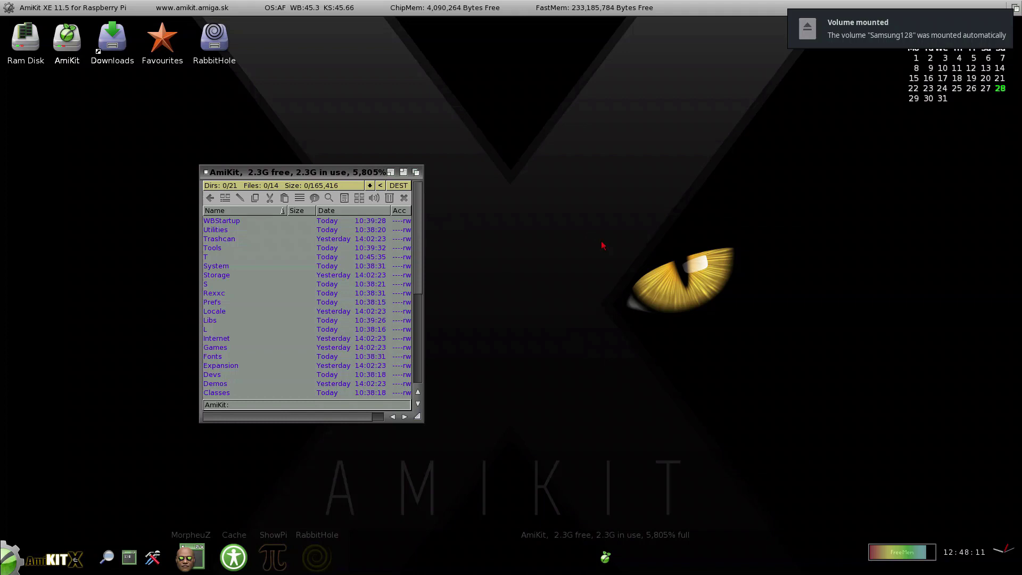
pyautogui.click(201, 172)
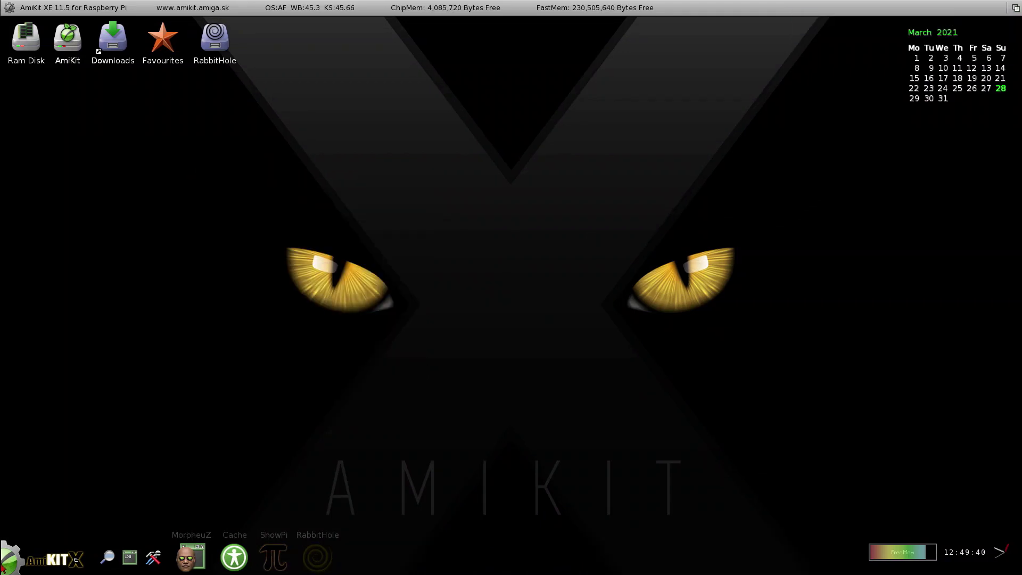
# Show AmiKit > Toolbar Help from the start menu, then close the toolbar buttons help sheet.
pyautogui.click(11, 559)
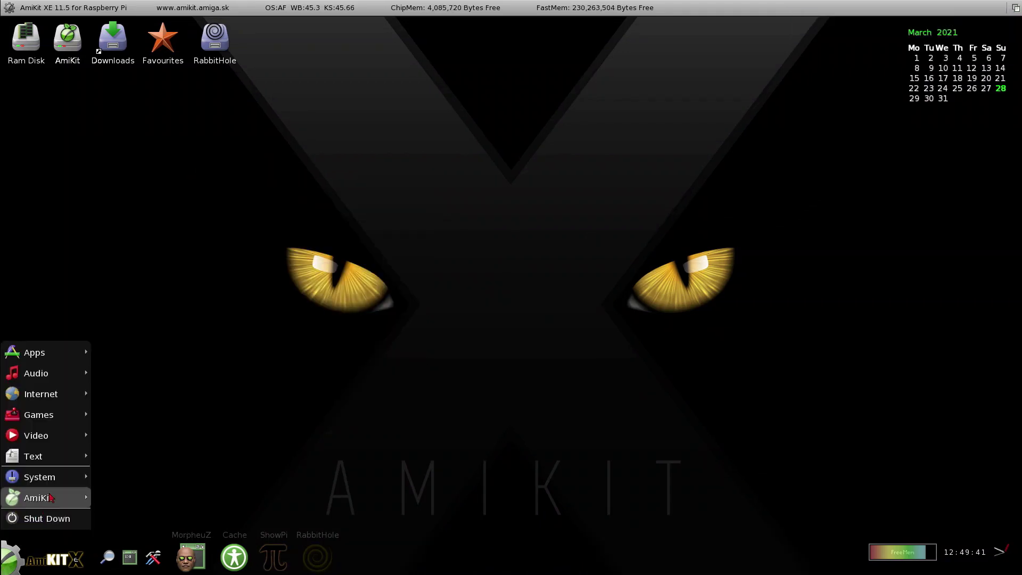
pyautogui.moveTo(50, 498)
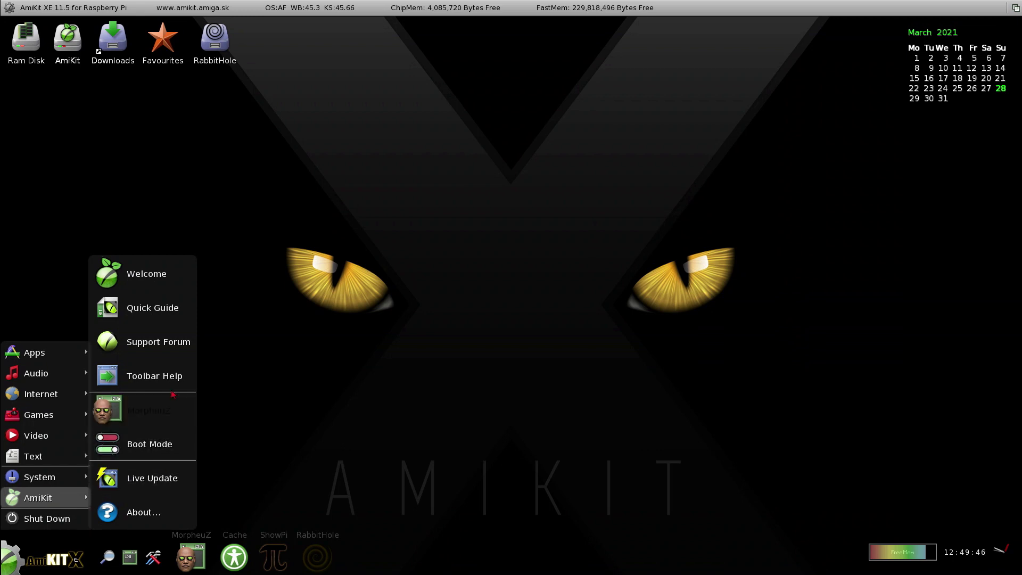
pyautogui.click(160, 376)
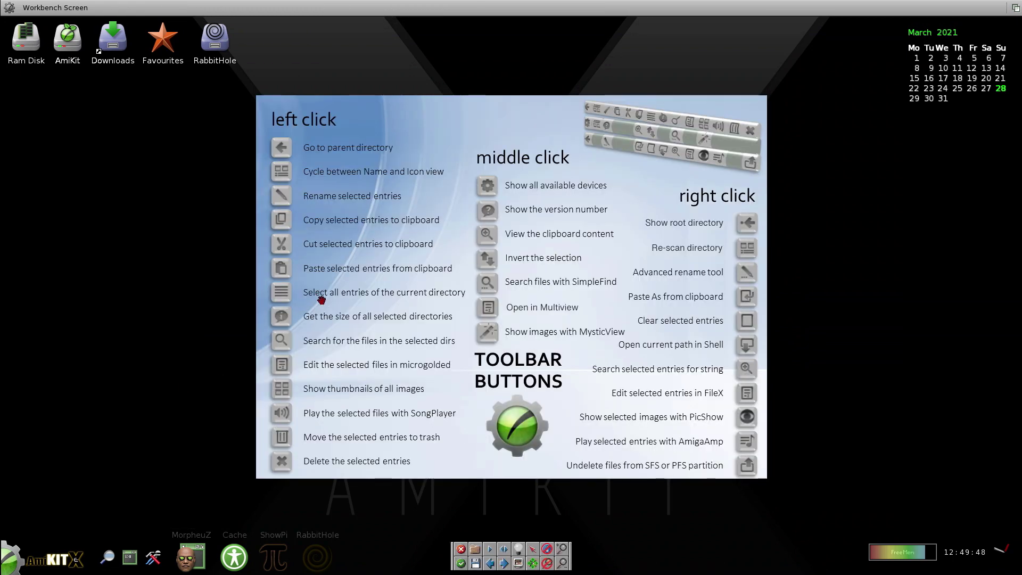
pyautogui.click(459, 551)
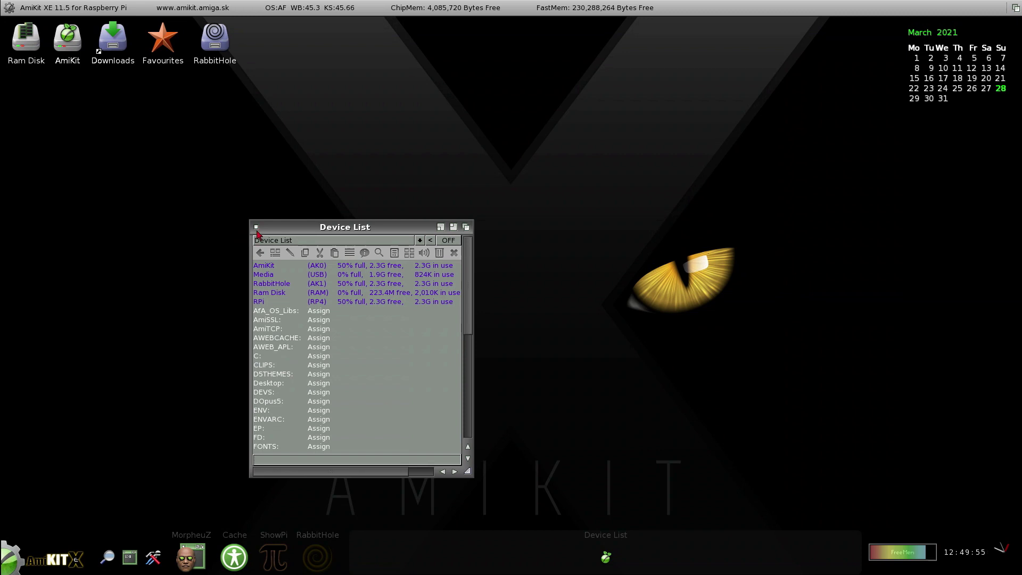
# Open AmiKit:S from the Device List, view User-Startup's file actions, then close the S: window.
pyautogui.scroll(-3, 282, 387)
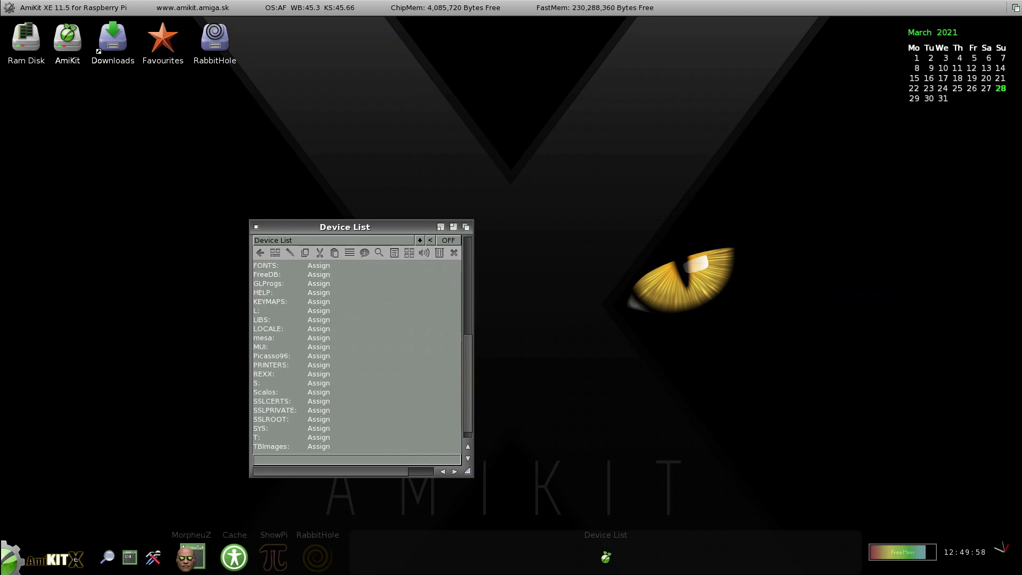
pyautogui.doubleClick(272, 389)
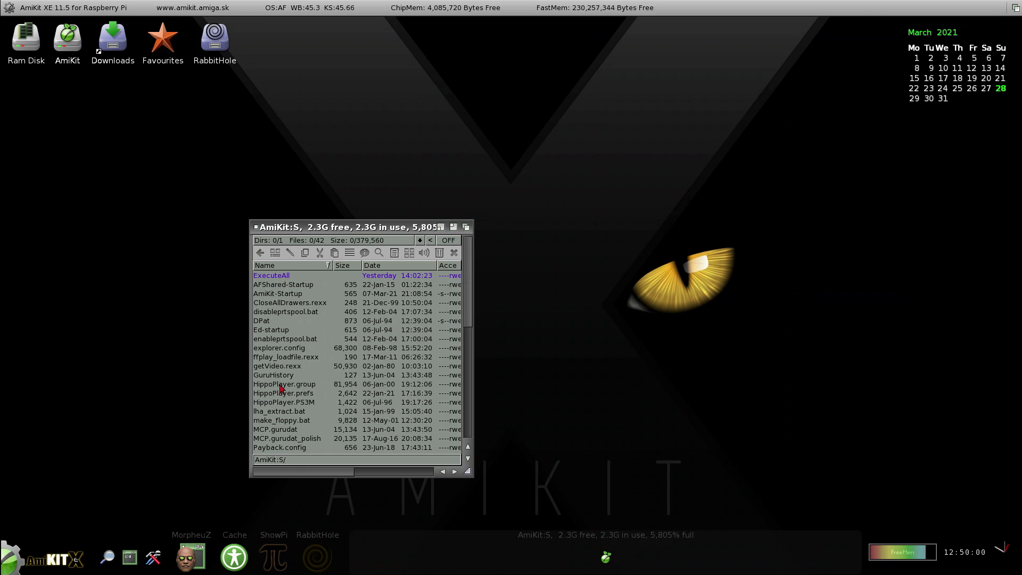
pyautogui.scroll(-5, 283, 391)
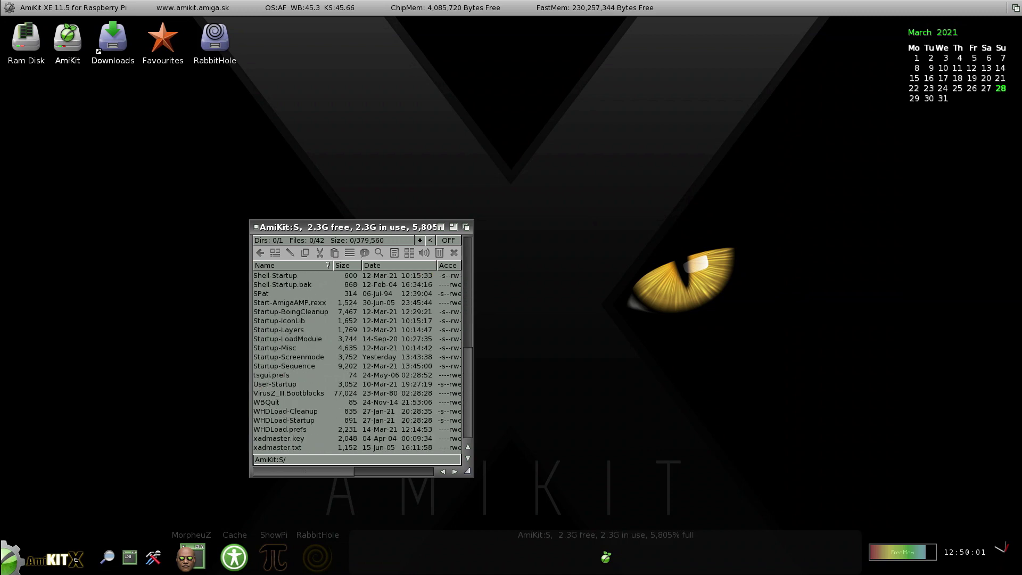
pyautogui.rightClick(292, 389)
pyautogui.moveTo(325, 405)
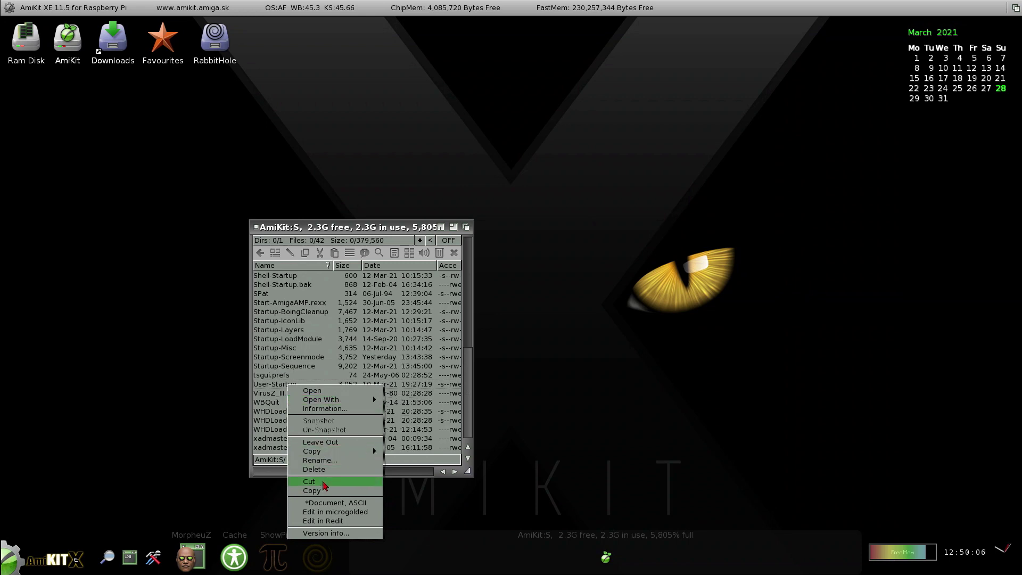
pyautogui.click(356, 529)
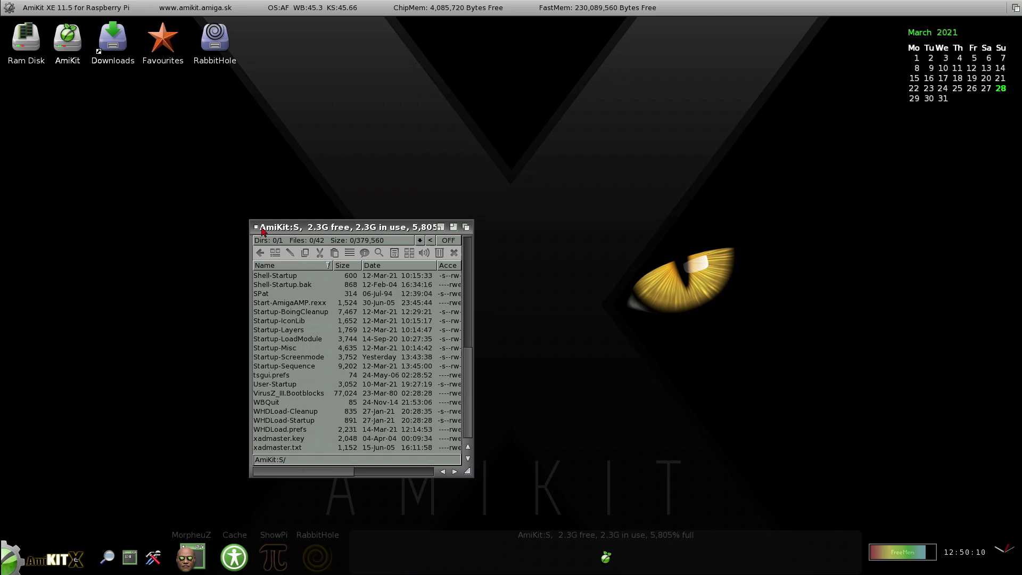
pyautogui.click(256, 228)
pyautogui.click(33, 540)
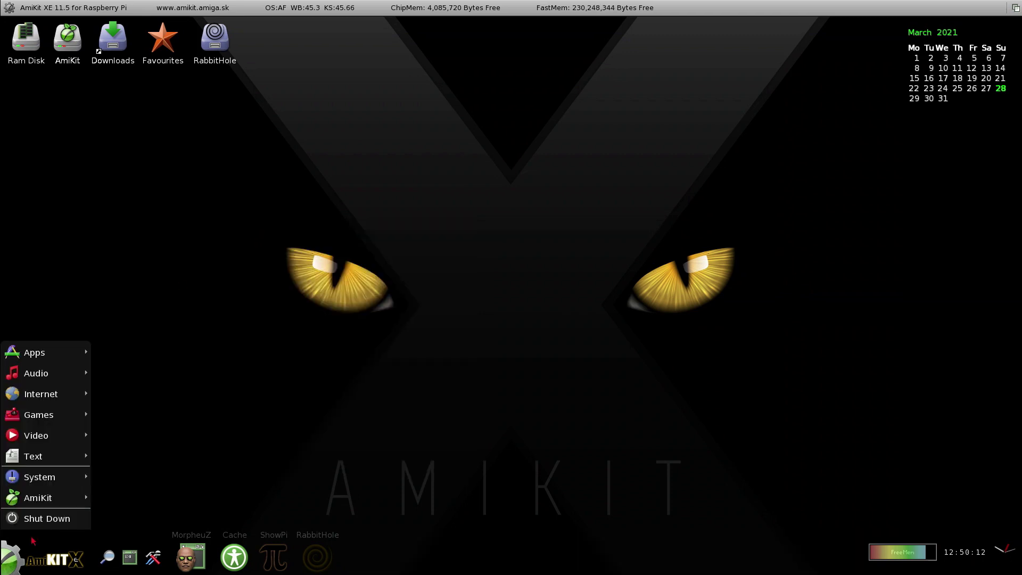
pyautogui.moveTo(72, 357)
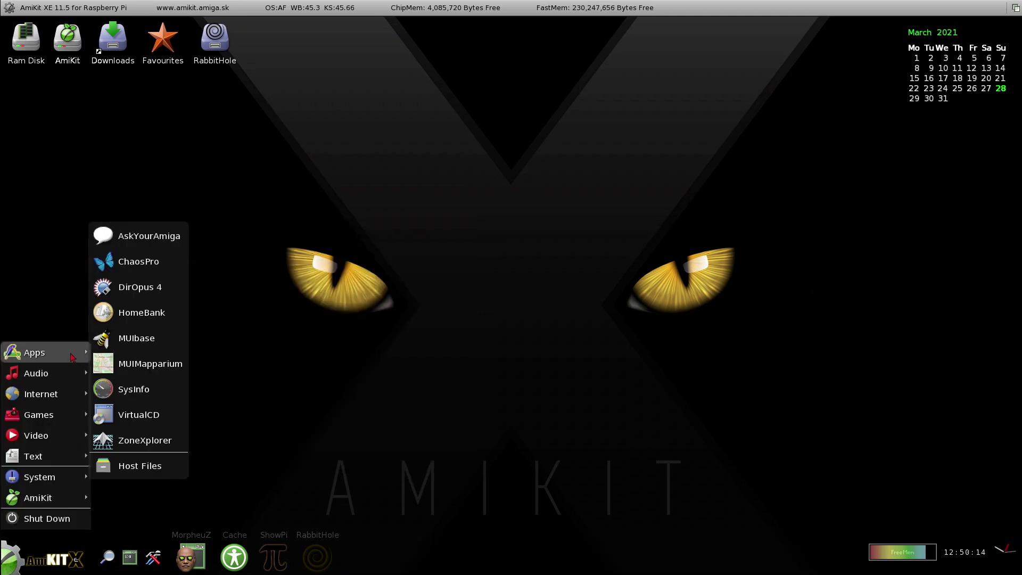
pyautogui.click(137, 288)
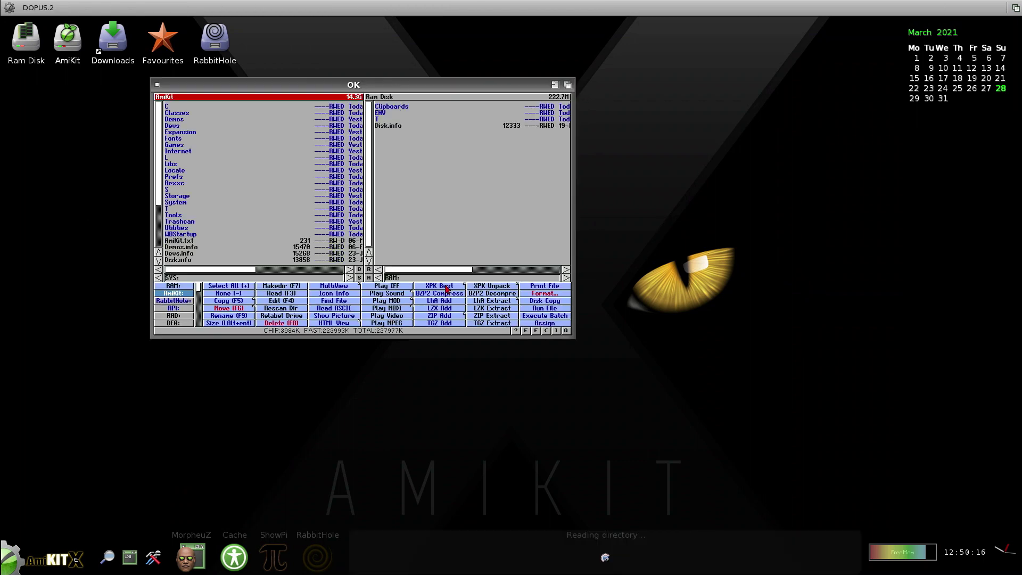
pyautogui.doubleClick(205, 176)
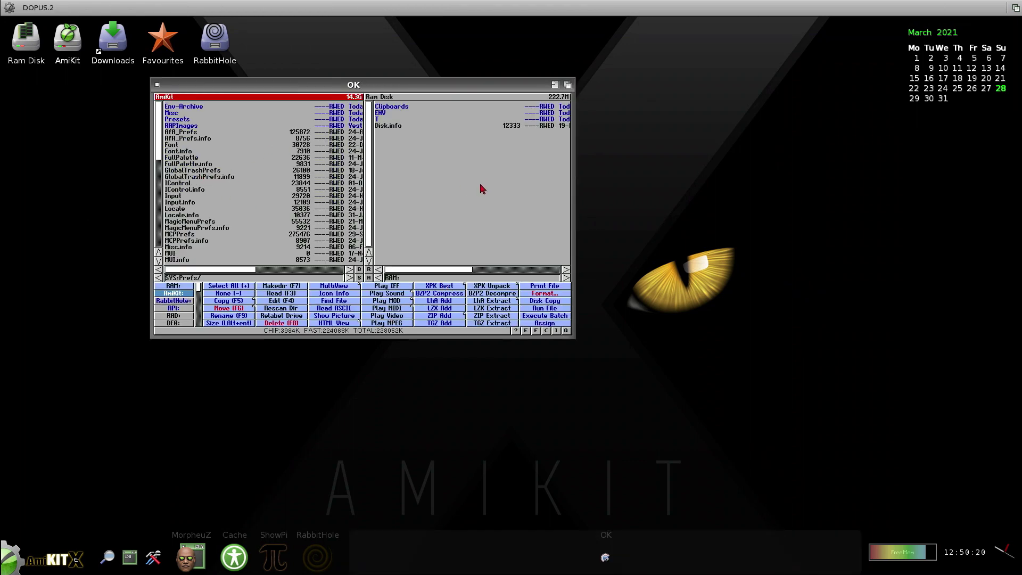
pyautogui.click(420, 230)
pyautogui.click(182, 302)
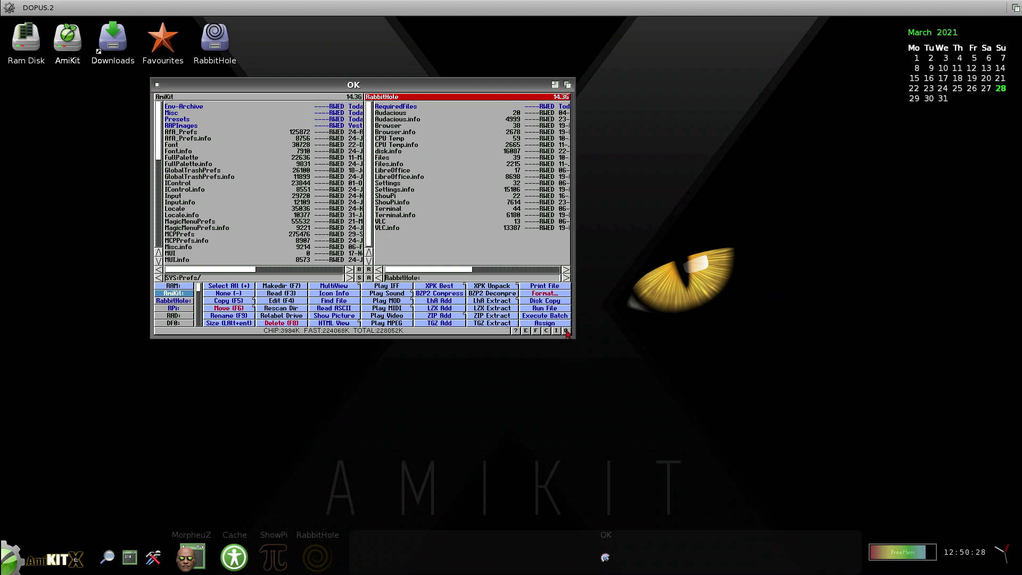
pyautogui.doubleClick(425, 109)
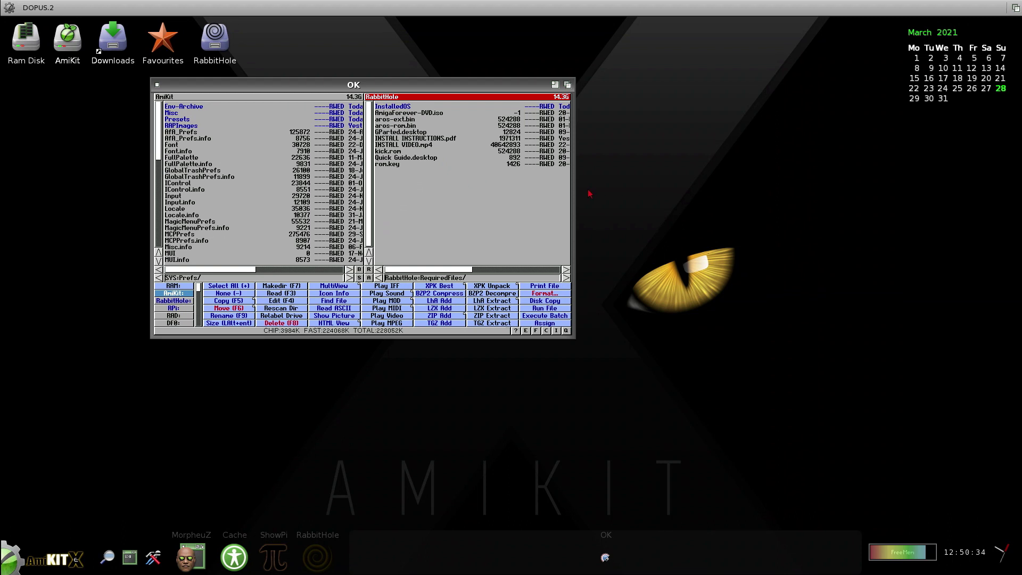
pyautogui.rightClick(570, 208)
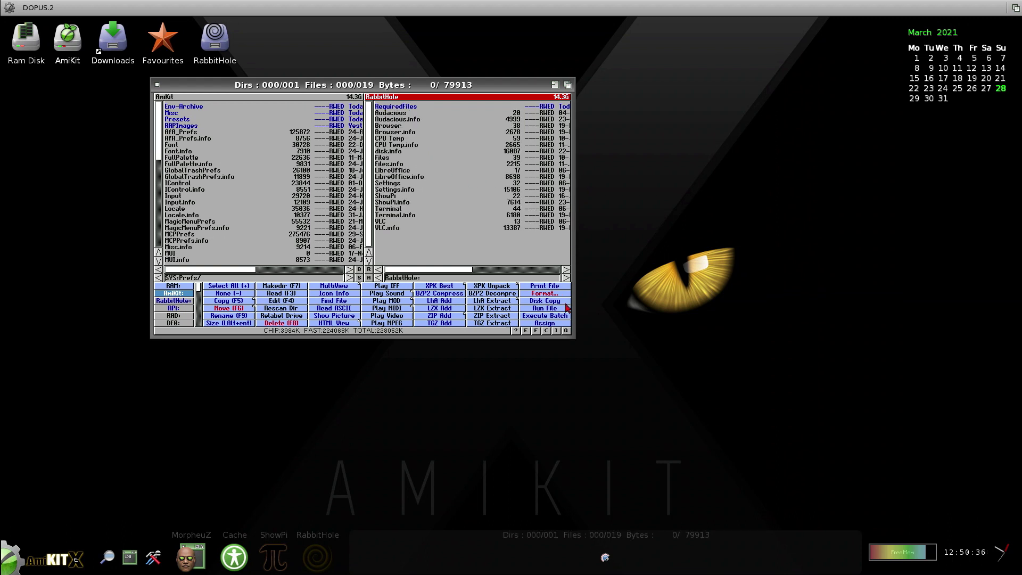
pyautogui.click(570, 330)
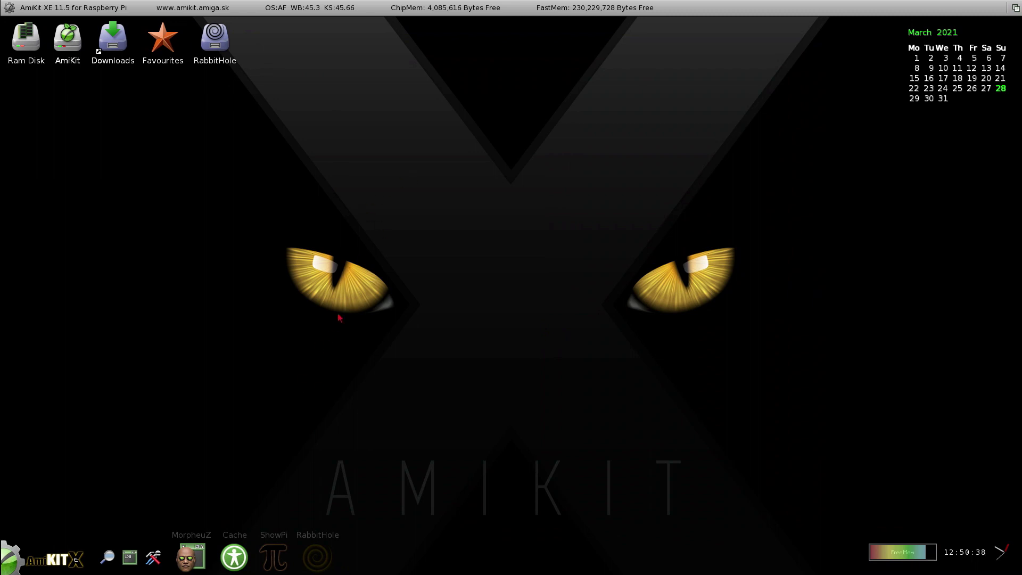
# Launch iGame from the Games section of the AmiKit start menu.
pyautogui.click(14, 570)
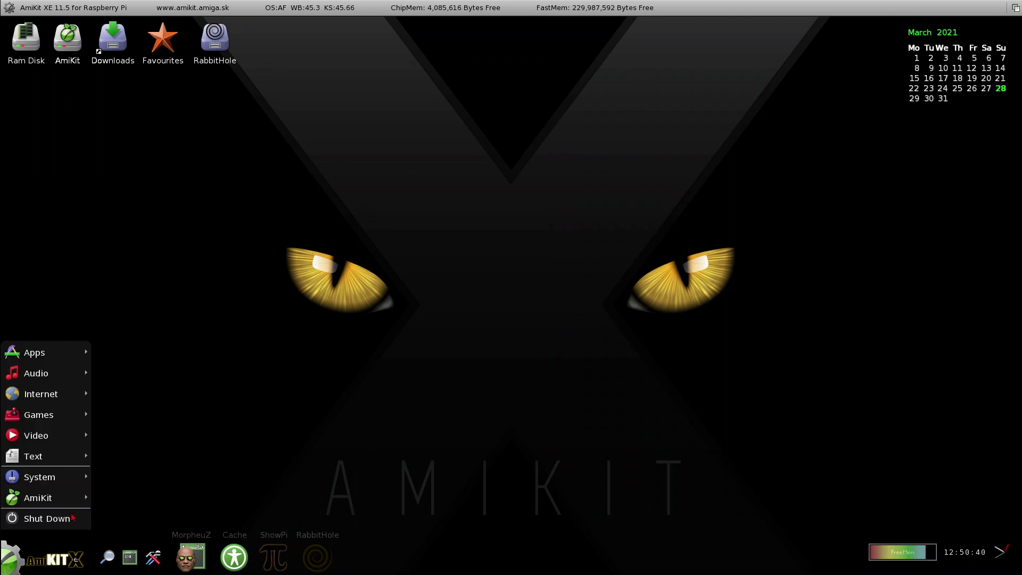
pyautogui.moveTo(77, 418)
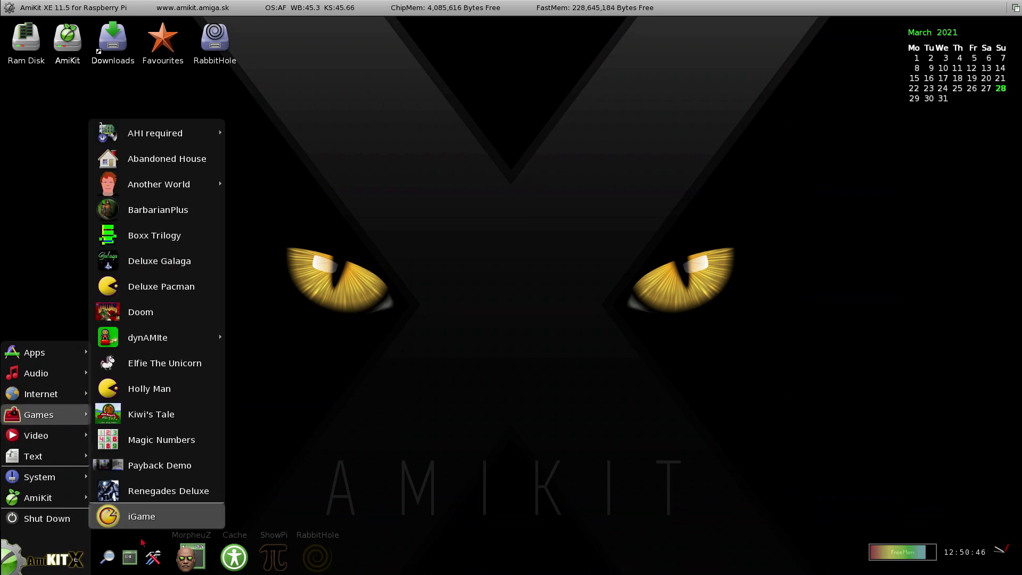
pyautogui.click(147, 524)
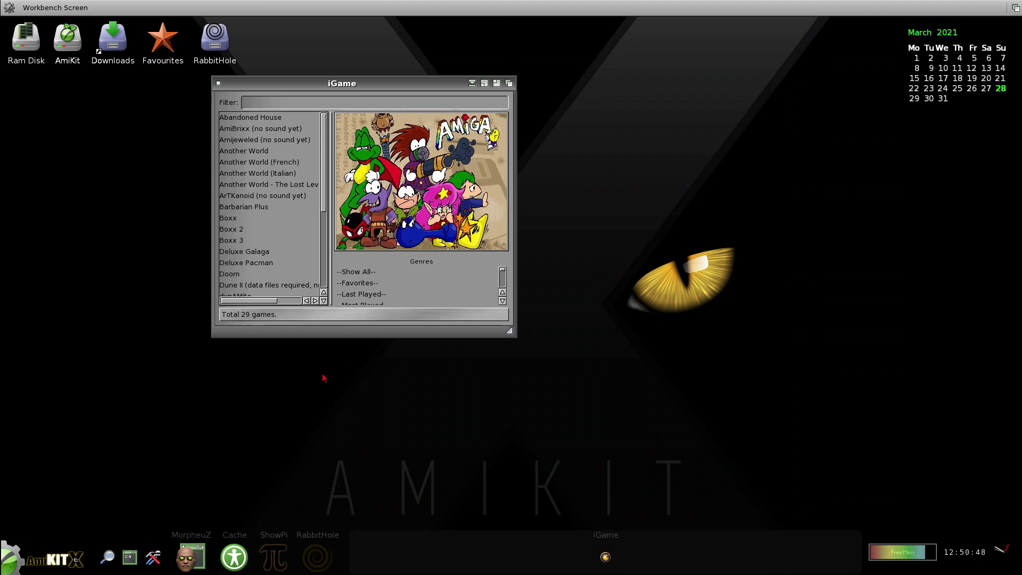
# Preview Boxx, Payback Demo, Renegades Deluxe, Elfie the Unicorn and Another World in iGame.
pyautogui.click(284, 219)
pyautogui.scroll(-4, 274, 237)
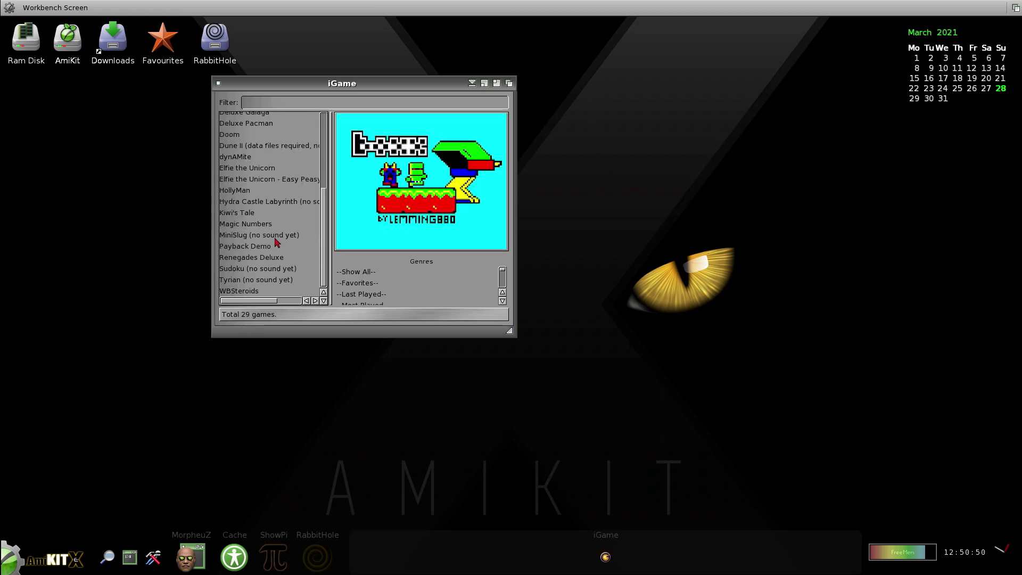
pyautogui.click(276, 247)
pyautogui.click(278, 258)
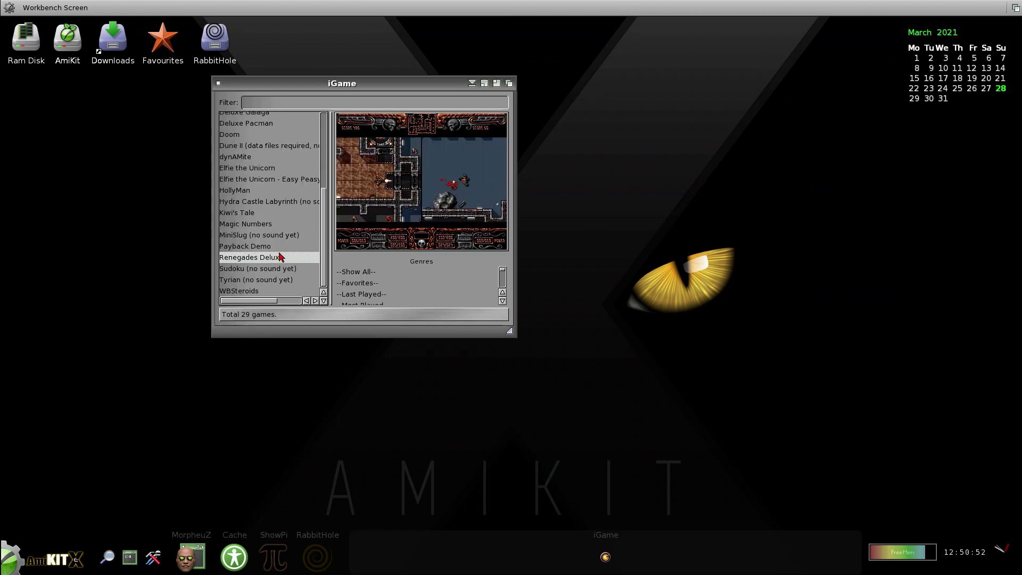
pyautogui.click(280, 168)
pyautogui.scroll(4, 281, 168)
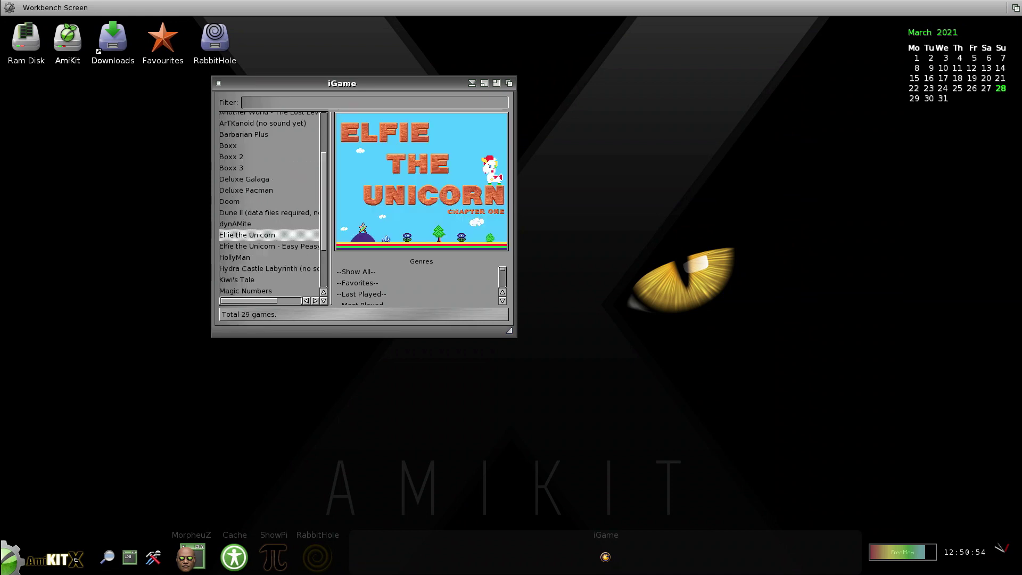
pyautogui.click(269, 147)
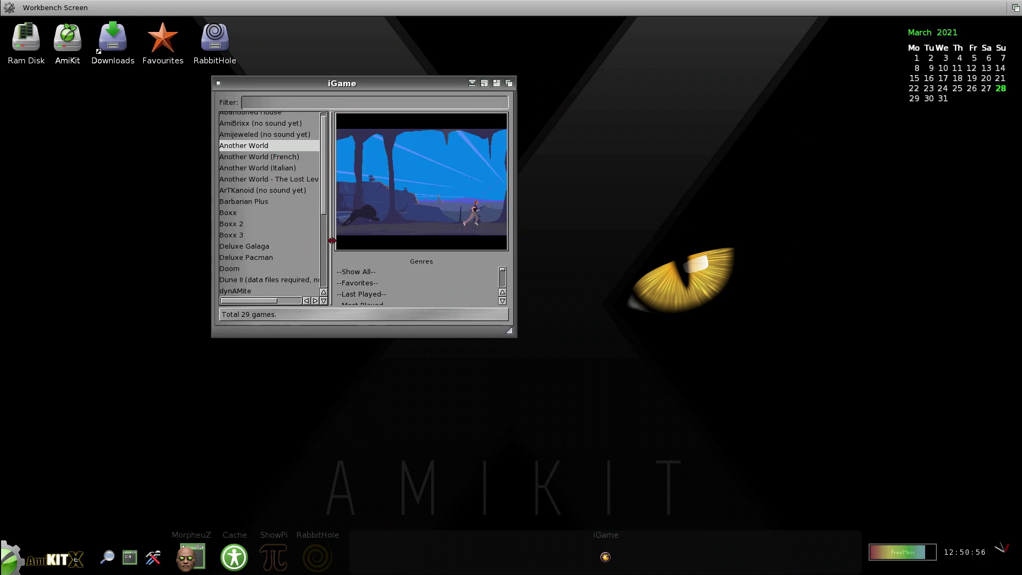
# Close iGame and open MorpheuZ's visual appearance options.
pyautogui.click(219, 86)
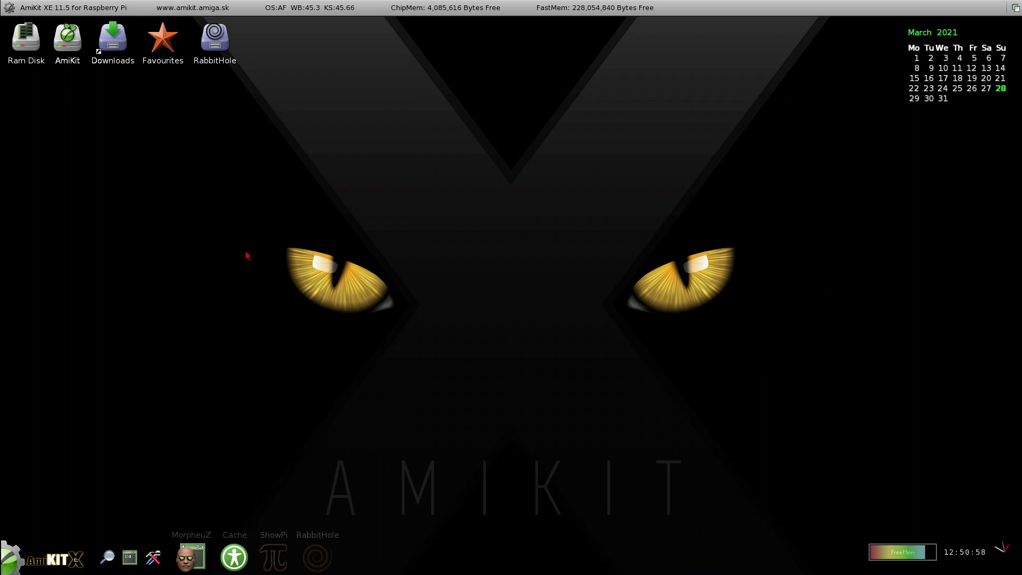
pyautogui.click(180, 557)
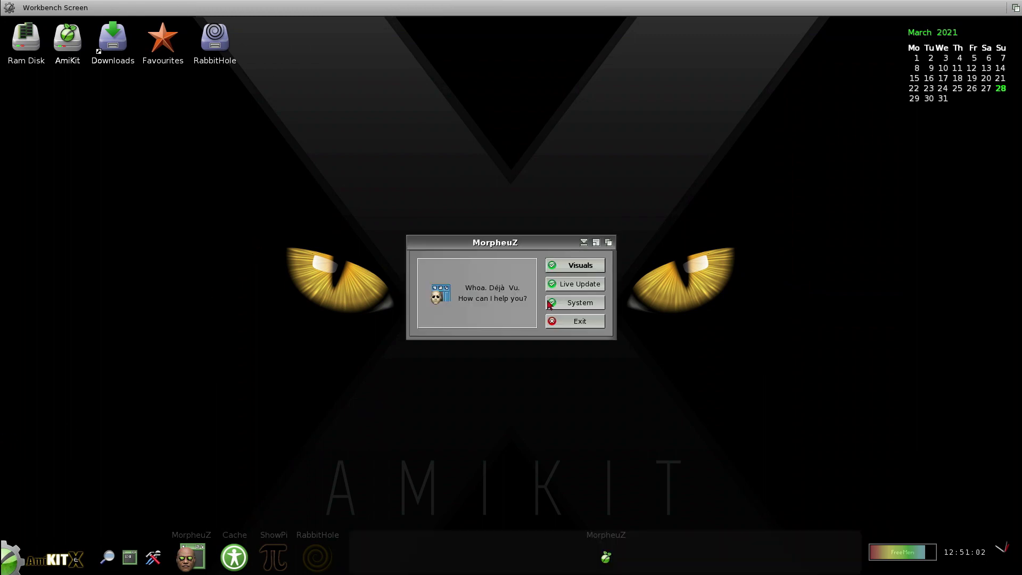
pyautogui.click(558, 269)
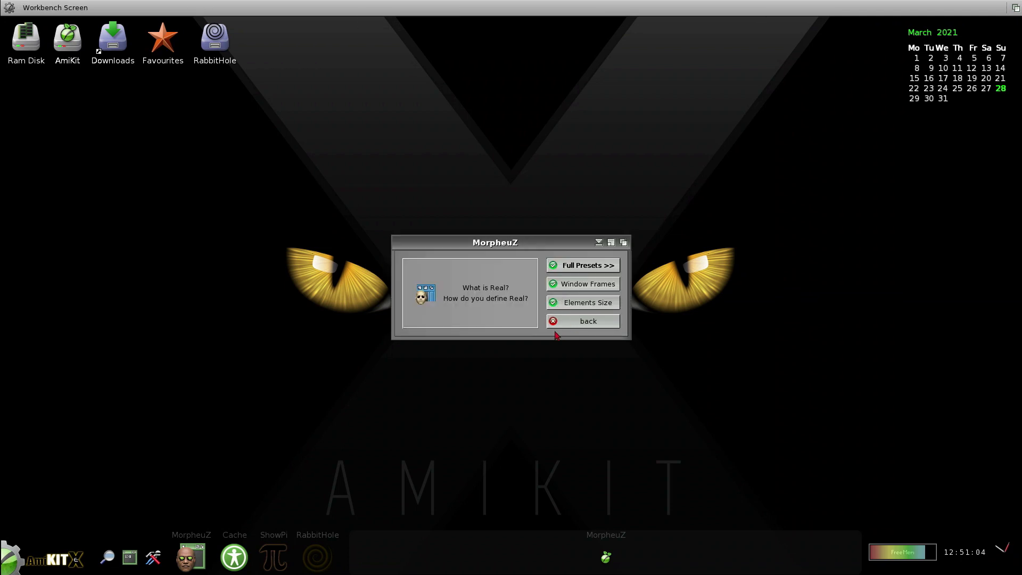
# Preview the Dark osX, AmiKit X and Modern Retro presets, declining each one.
pyautogui.click(573, 266)
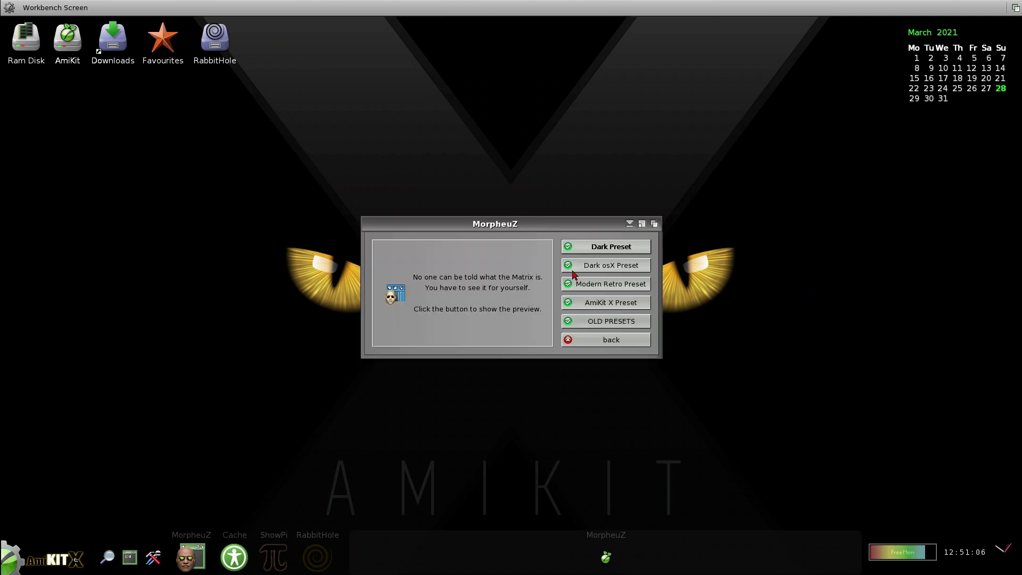
pyautogui.click(615, 272)
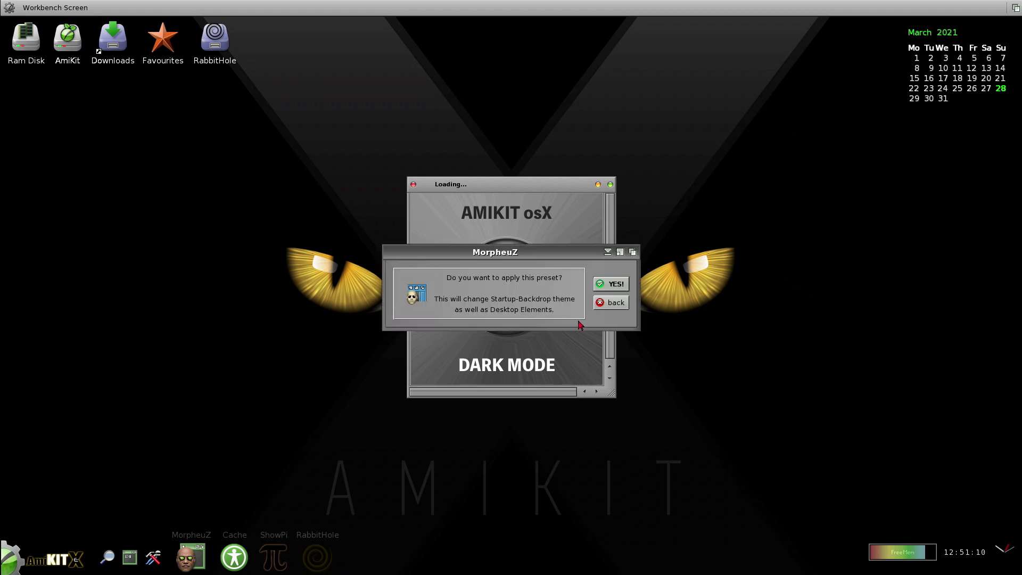
pyautogui.click(610, 303)
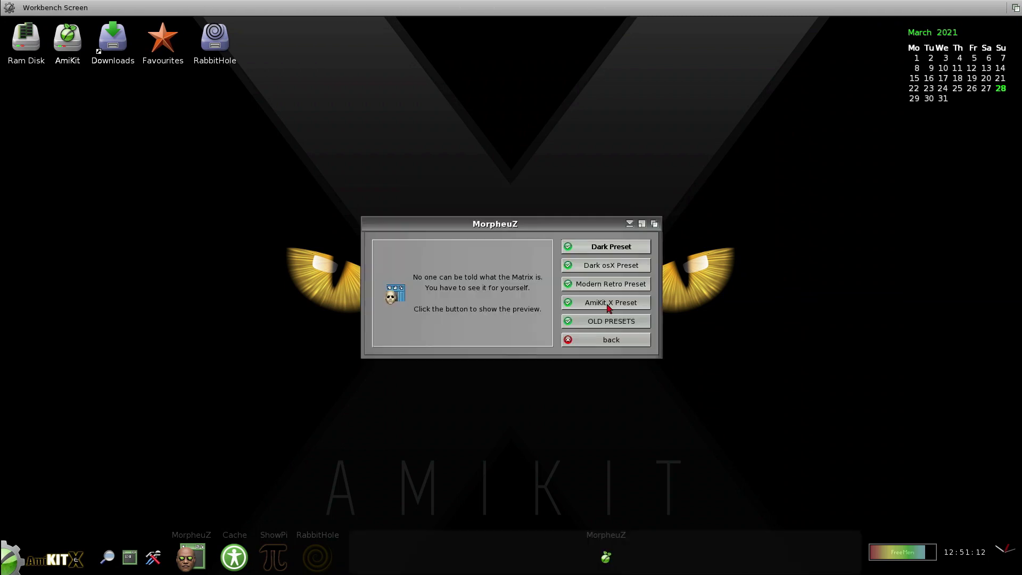
pyautogui.click(610, 307)
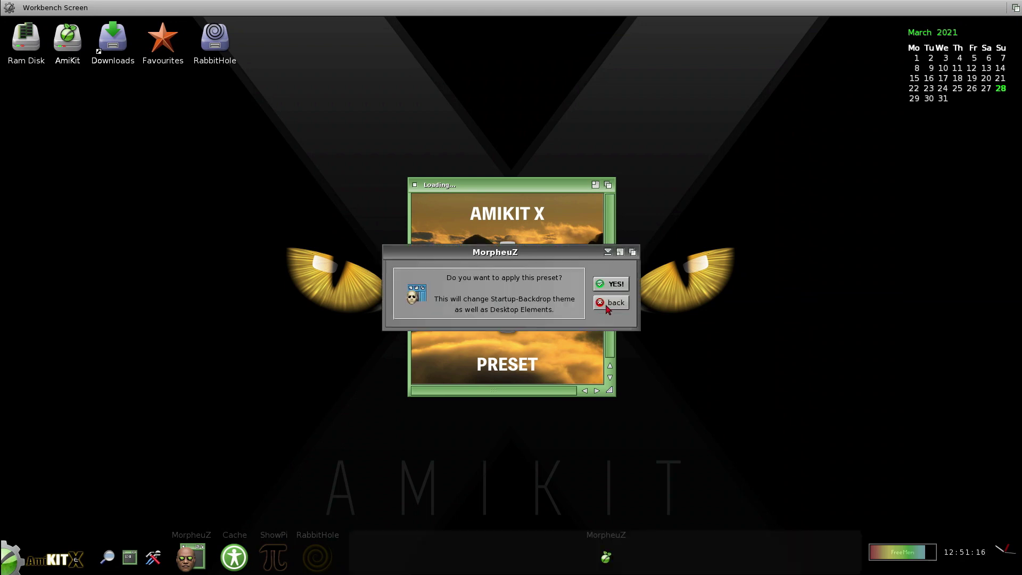
pyautogui.click(607, 307)
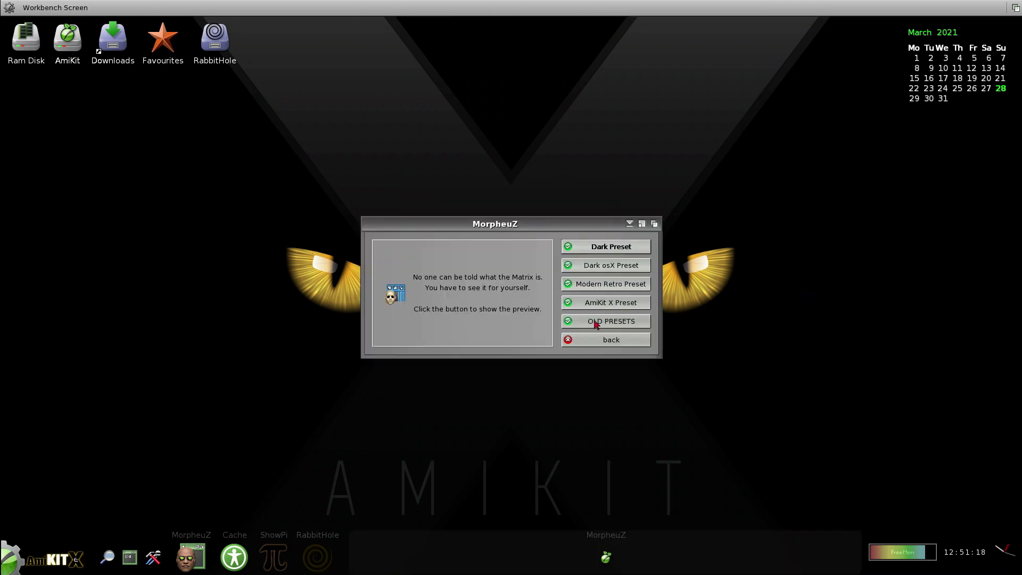
pyautogui.click(608, 288)
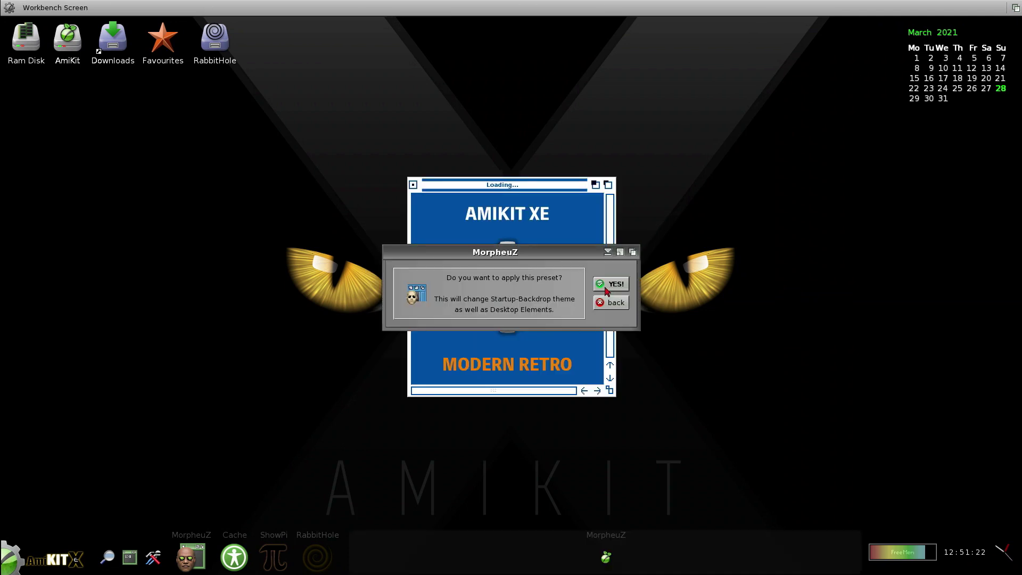
pyautogui.click(602, 304)
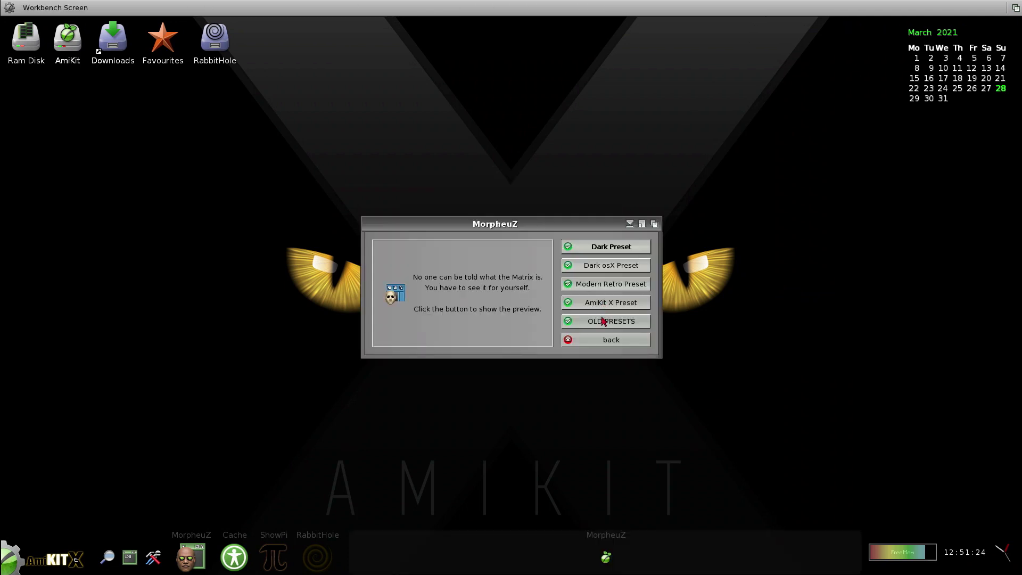
pyautogui.click(601, 341)
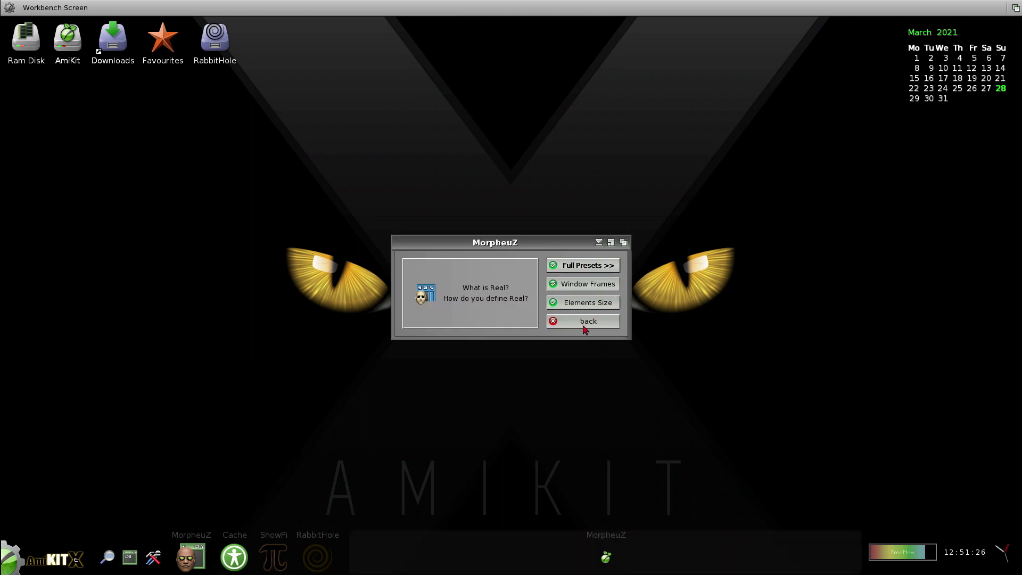
# View the Elements Size options without changes and return to MorpheuZ's opening page.
pyautogui.click(585, 308)
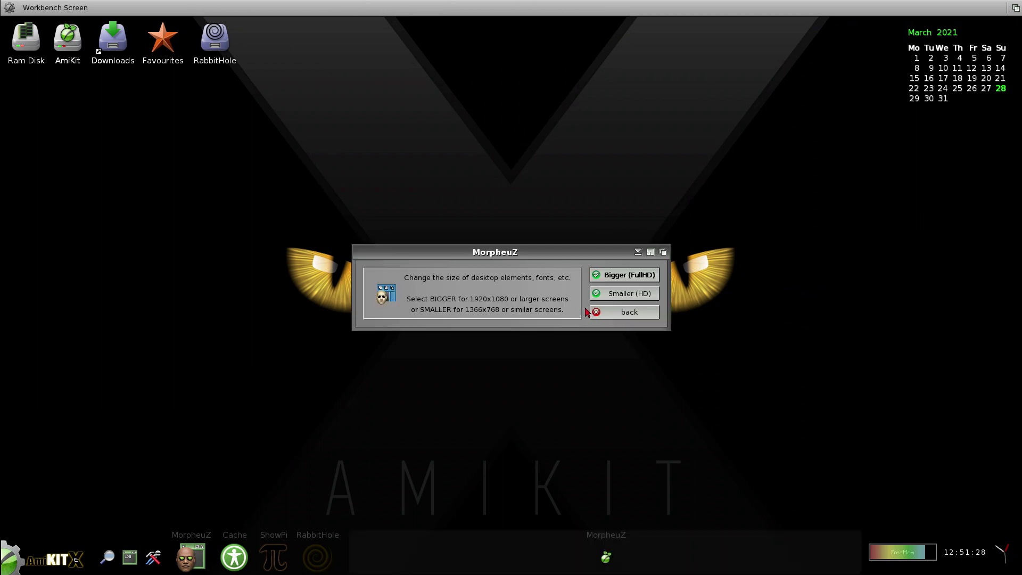
pyautogui.click(618, 319)
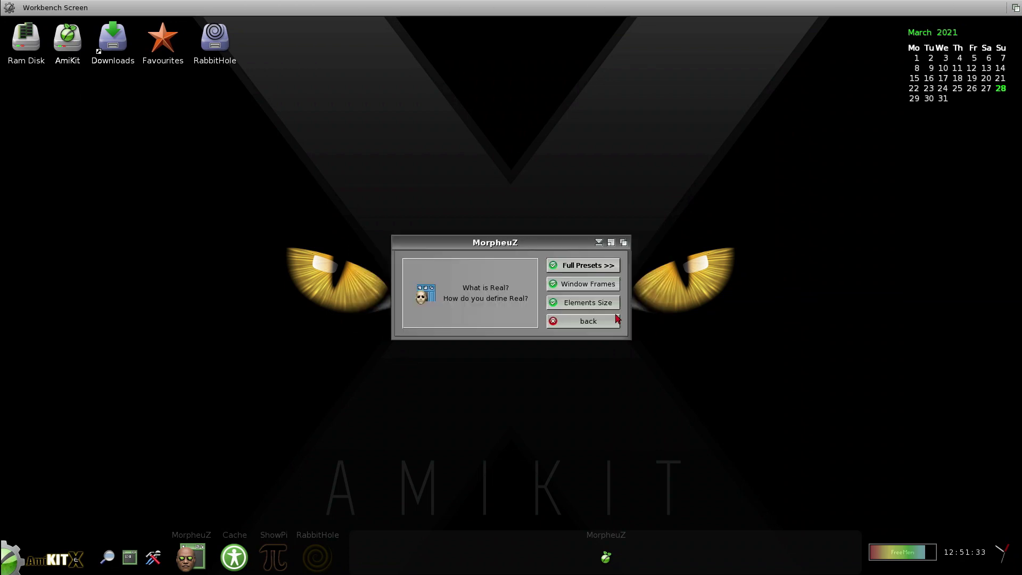
pyautogui.click(615, 320)
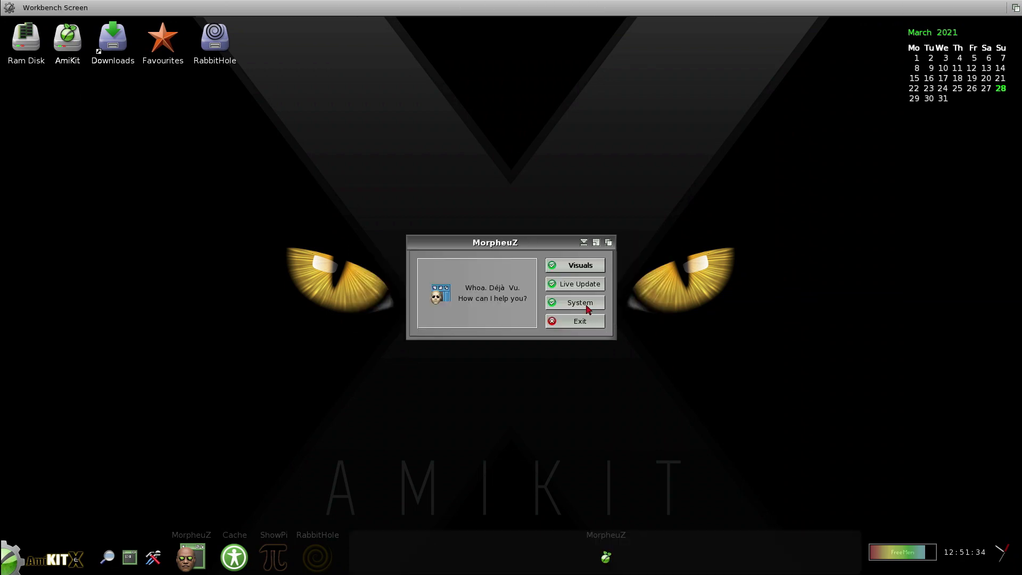
# Browse the System pages for Desktop Replacement, MUI and Locale without changing anything.
pyautogui.click(587, 309)
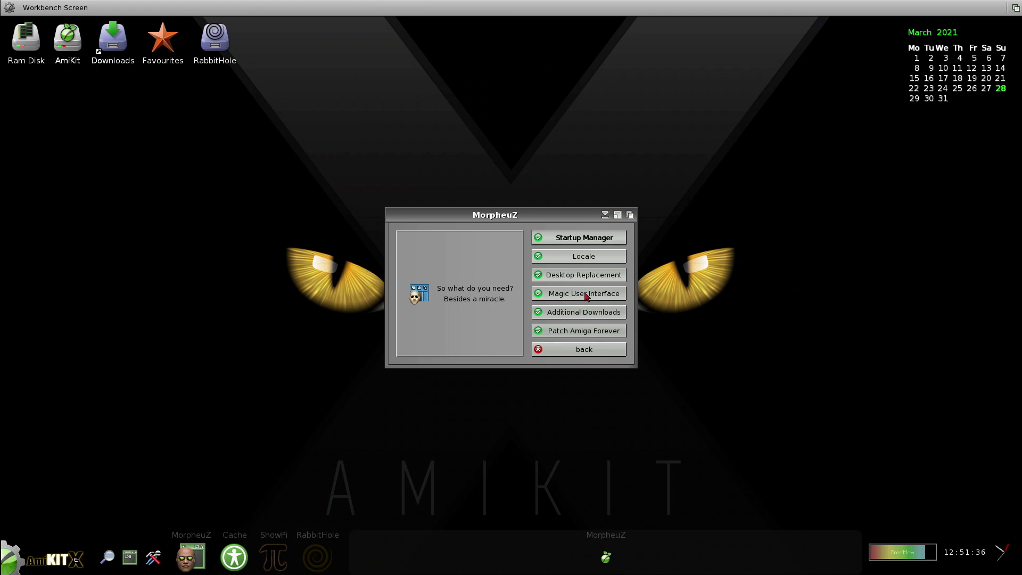
pyautogui.click(583, 275)
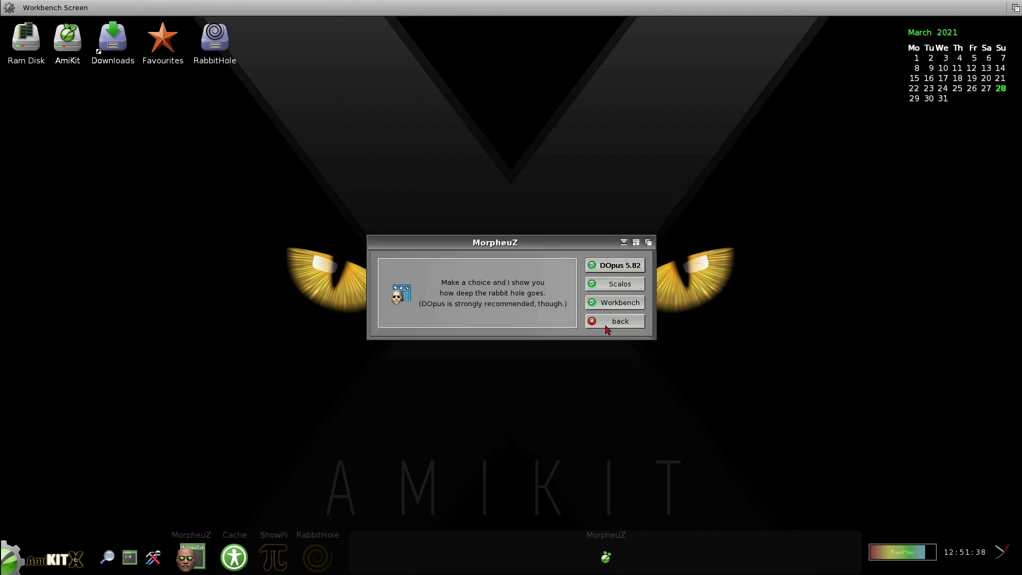
pyautogui.click(607, 325)
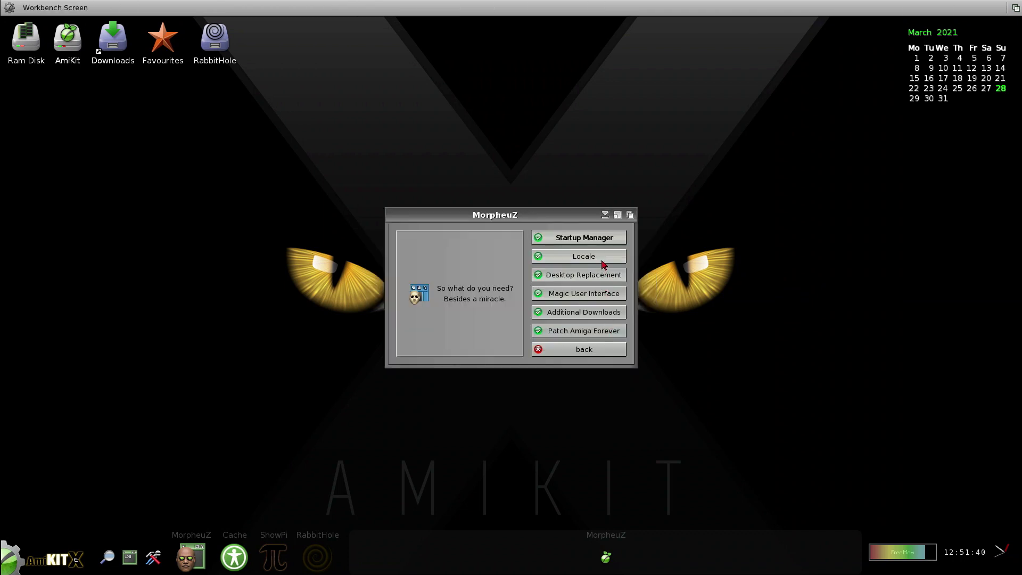
pyautogui.click(595, 294)
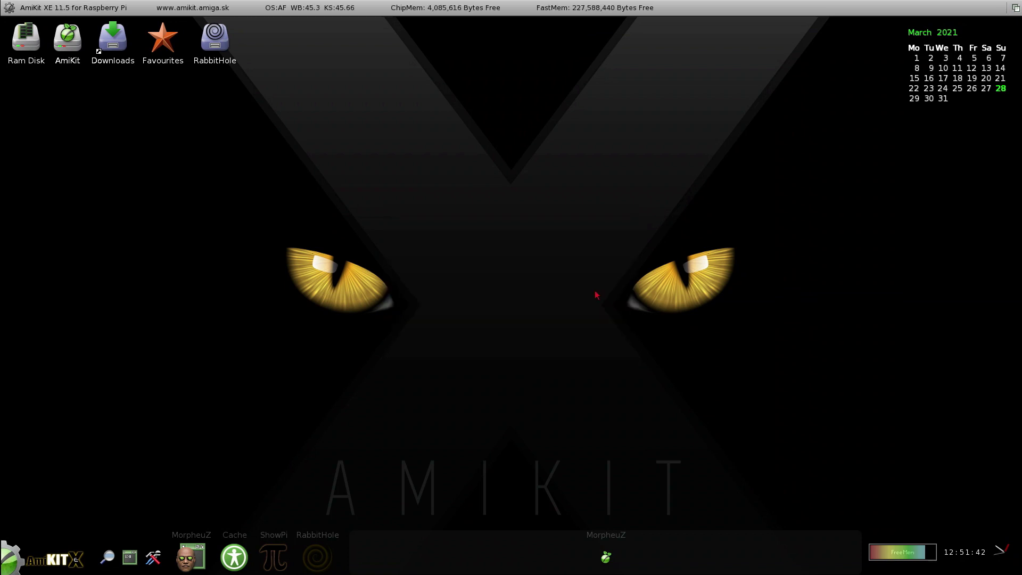
pyautogui.click(615, 314)
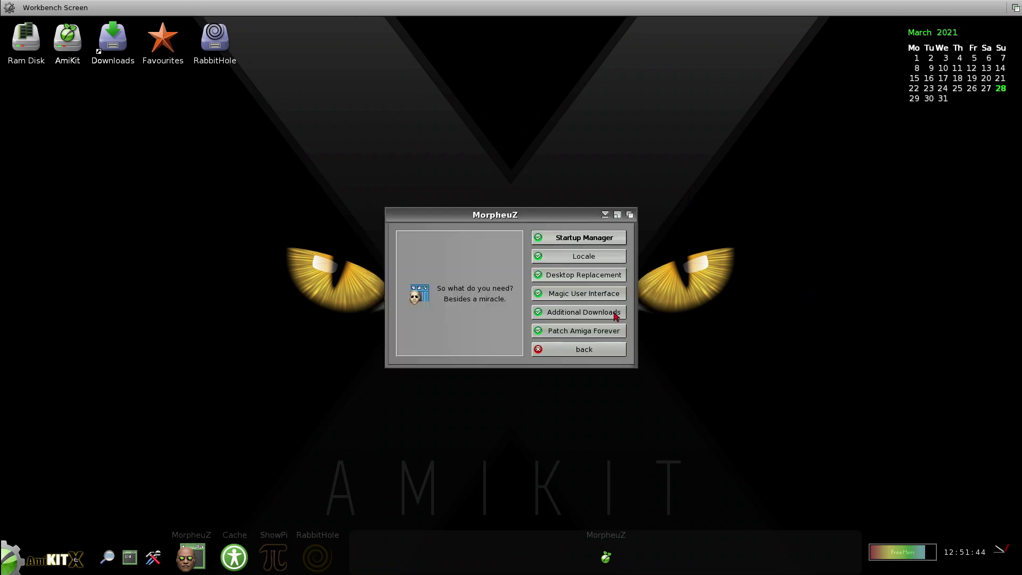
pyautogui.click(609, 260)
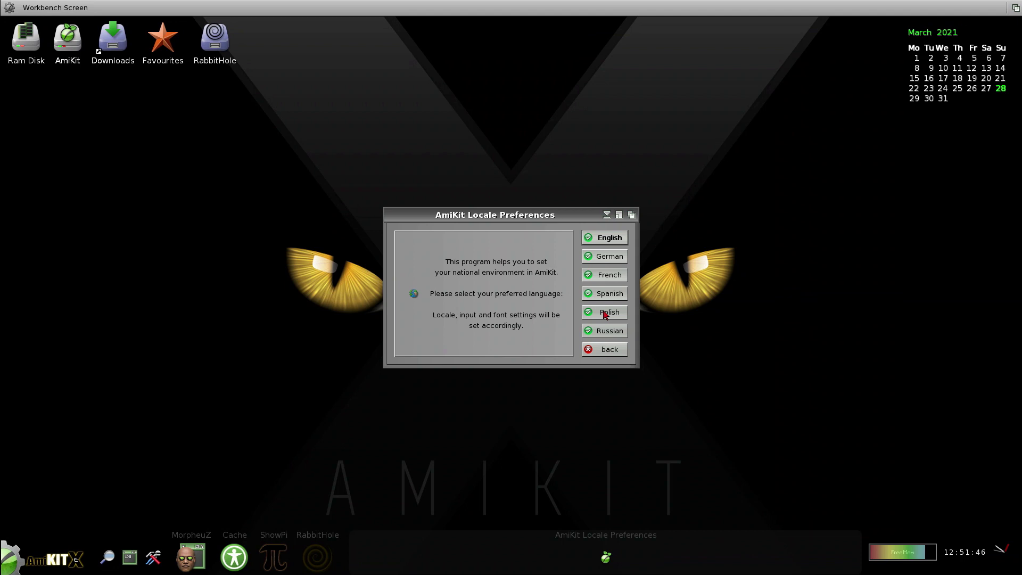
pyautogui.click(605, 354)
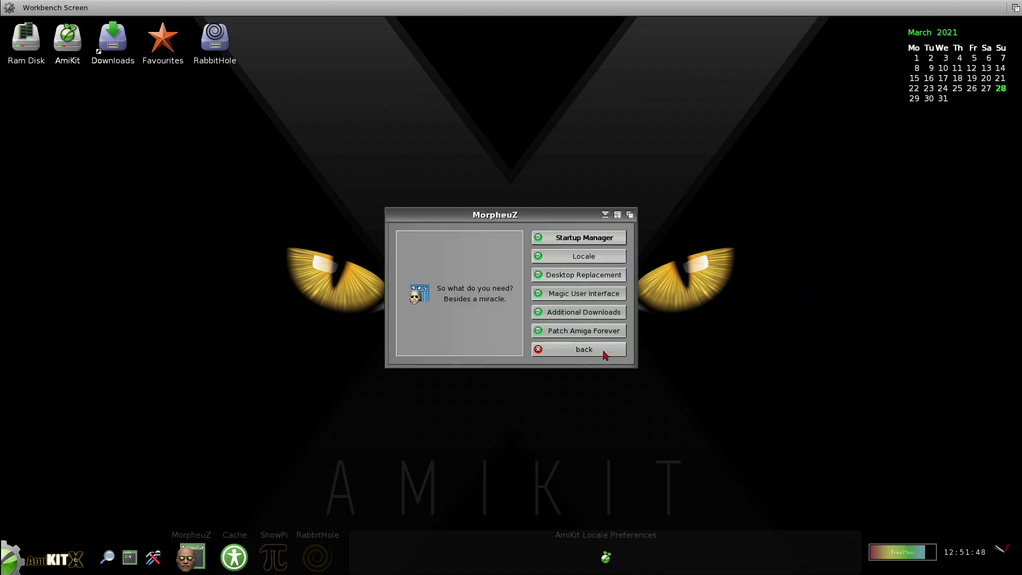
# Confirm additional downloads are present, then reopen MorpheuZ at System > Patch Amiga Forever.
pyautogui.click(607, 315)
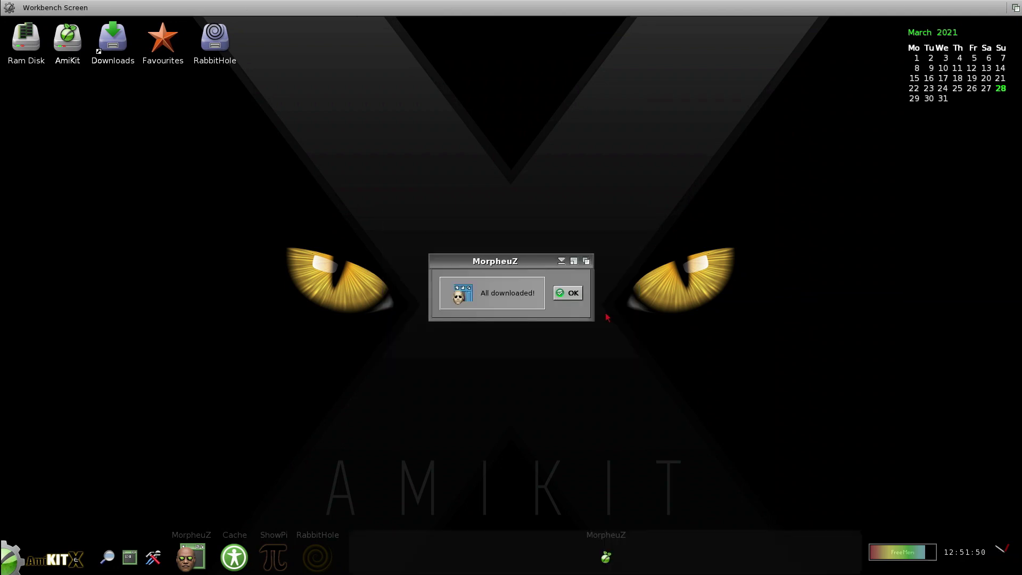
pyautogui.click(571, 293)
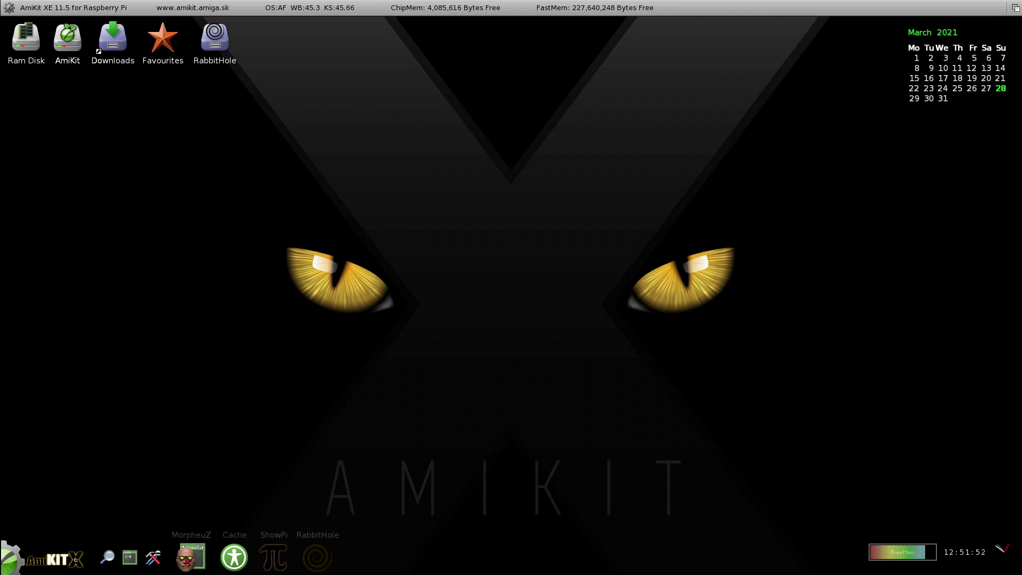
pyautogui.click(188, 563)
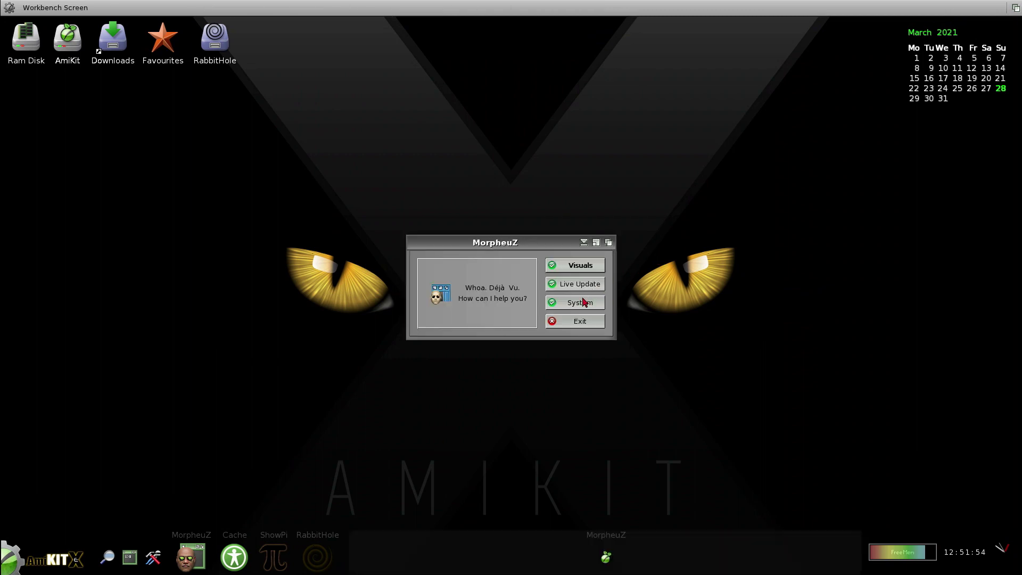
pyautogui.click(584, 301)
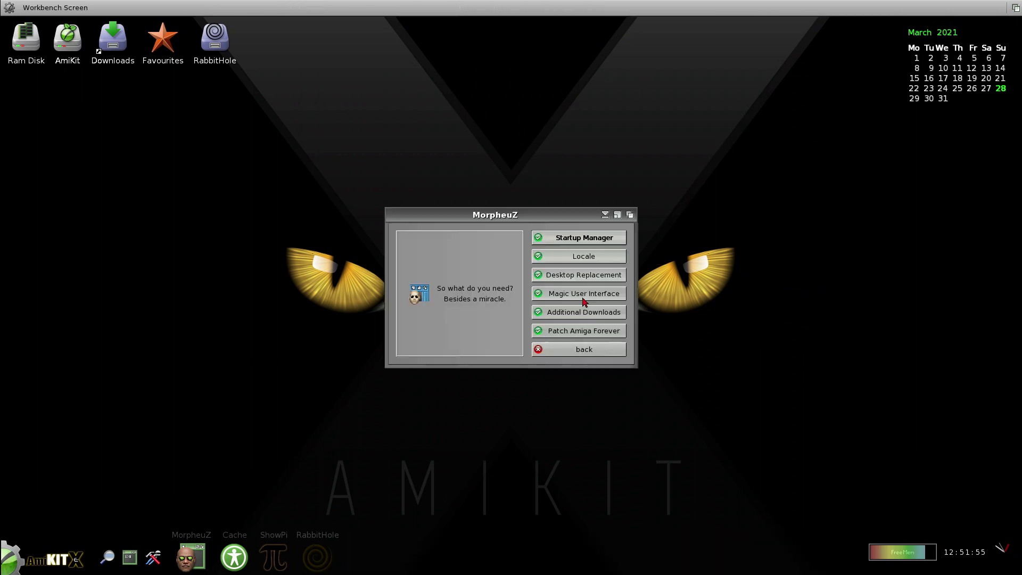
pyautogui.click(574, 337)
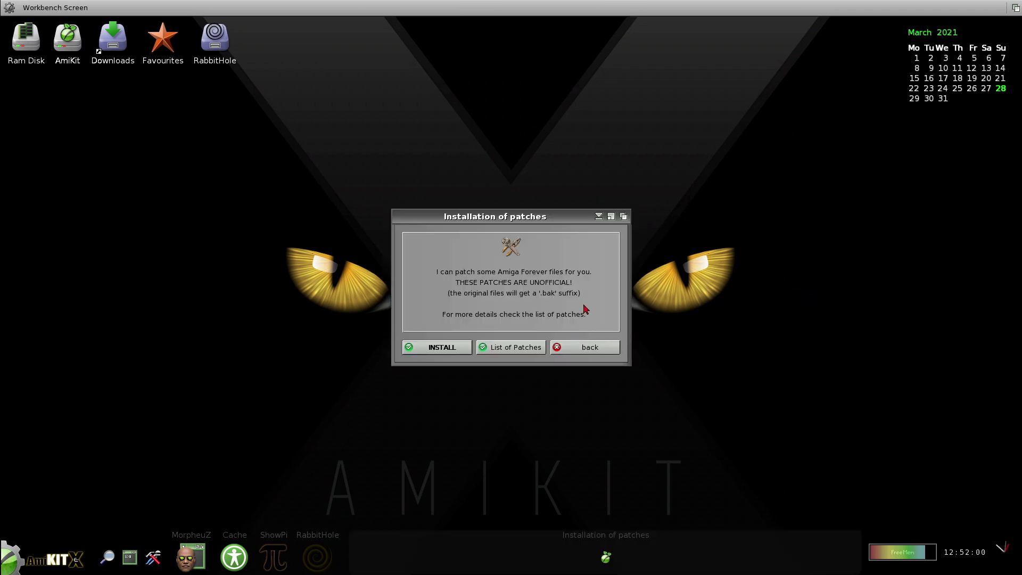
# Check the List of Patches, then exit MorpheuZ without installing the Amiga Forever patches.
pyautogui.click(531, 352)
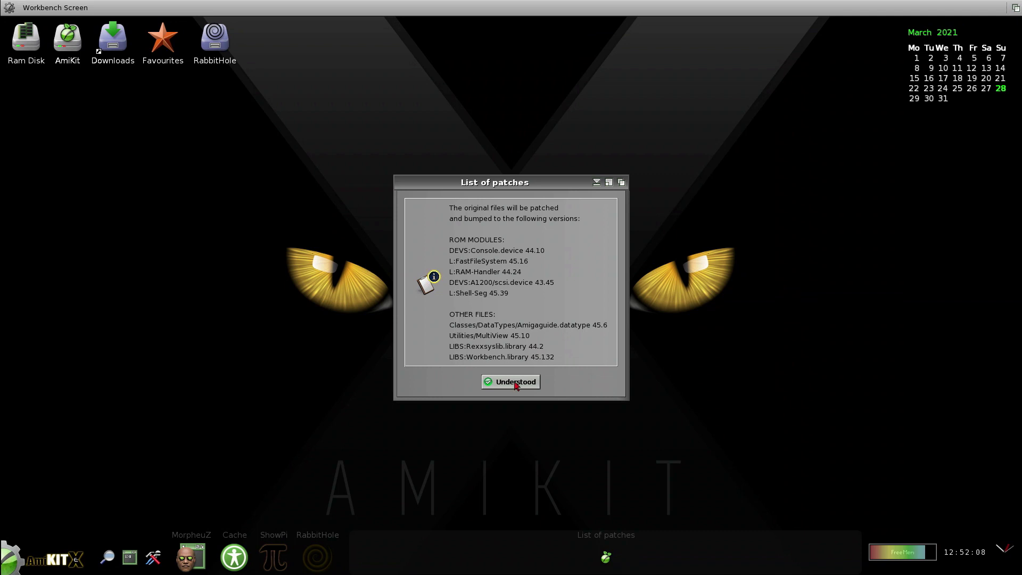
pyautogui.click(518, 384)
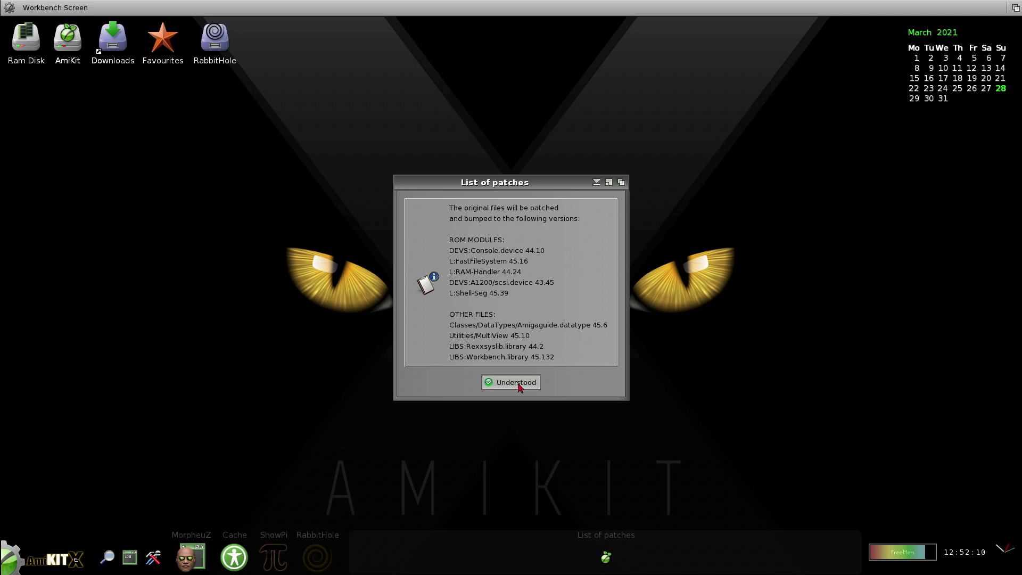
pyautogui.click(582, 351)
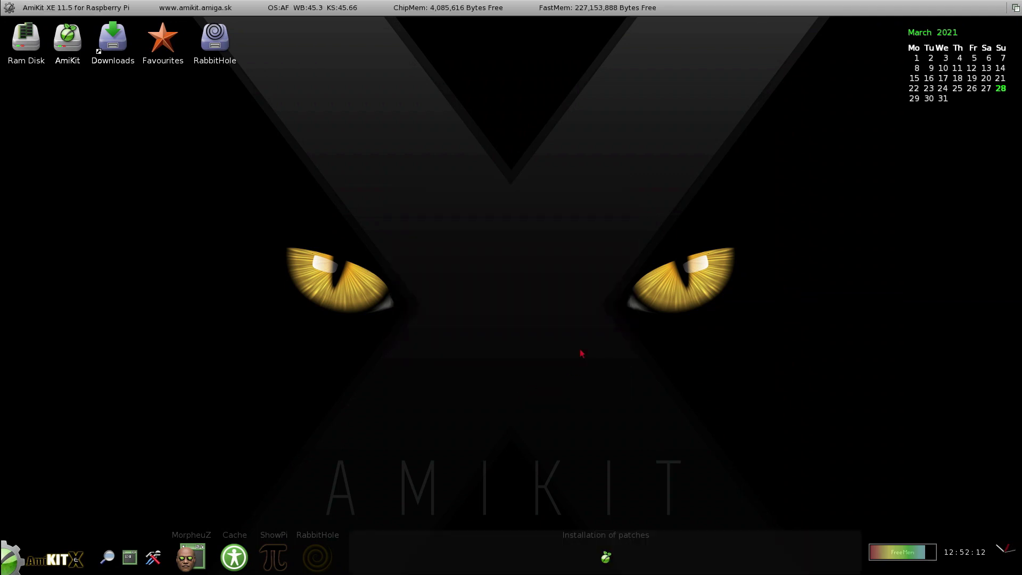
pyautogui.click(584, 351)
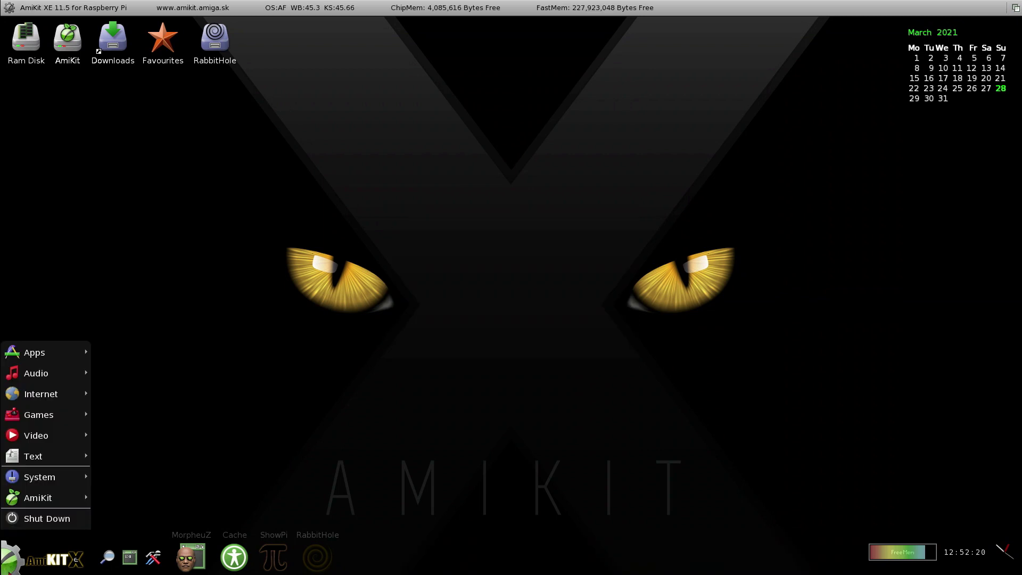
pyautogui.click(64, 525)
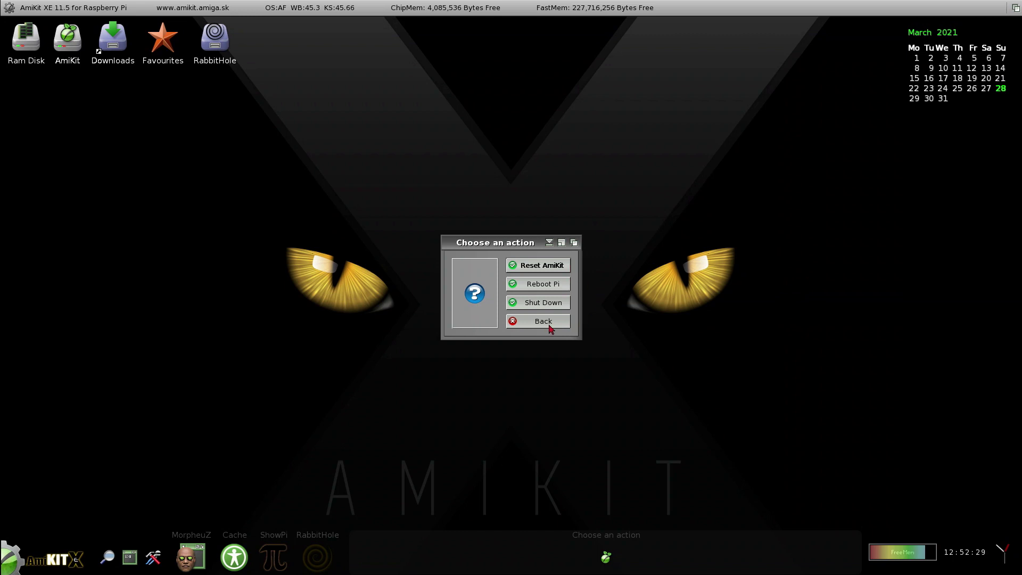
pyautogui.click(549, 325)
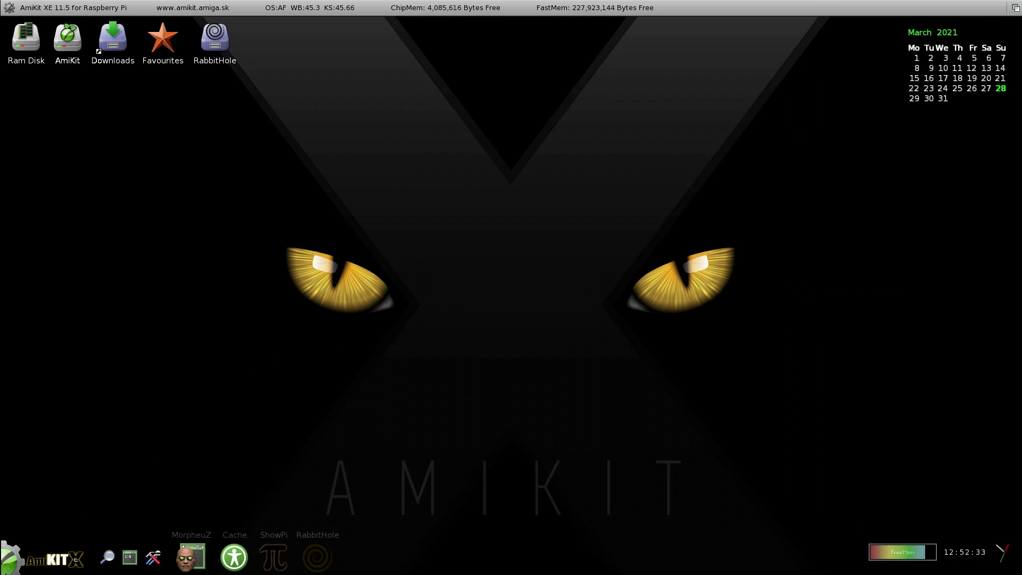
pyautogui.click(53, 566)
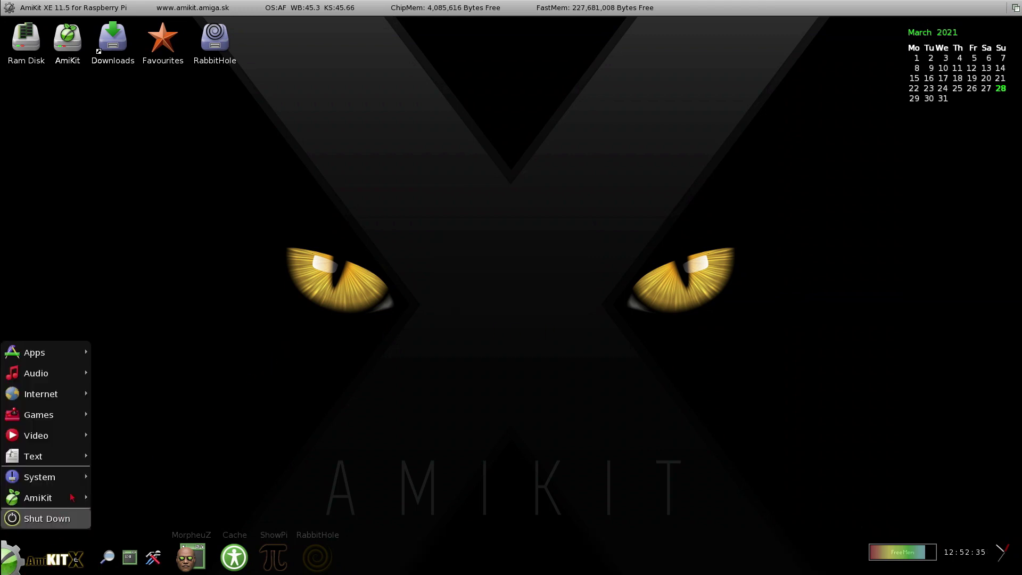
pyautogui.moveTo(60, 500)
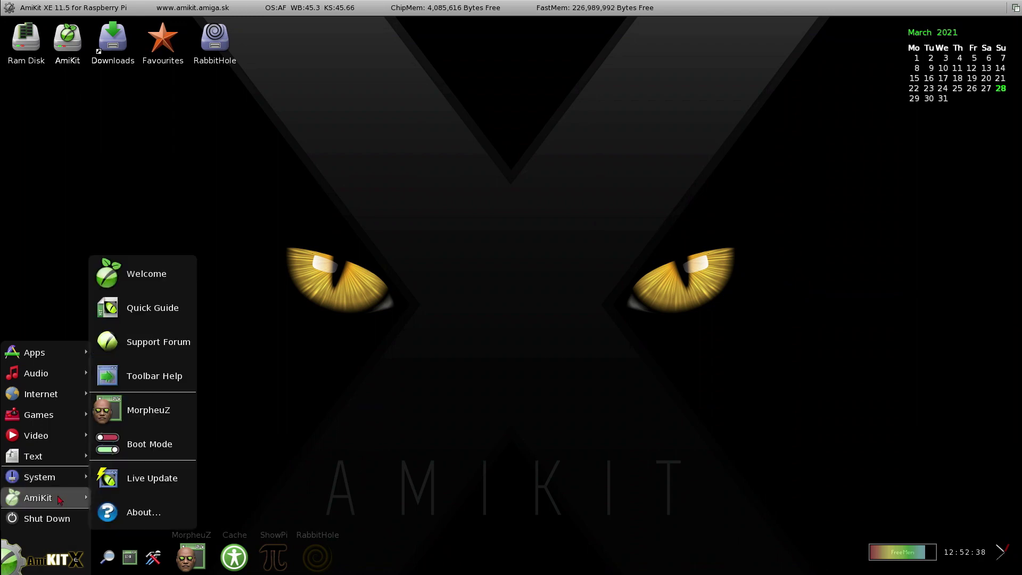
pyautogui.click(160, 450)
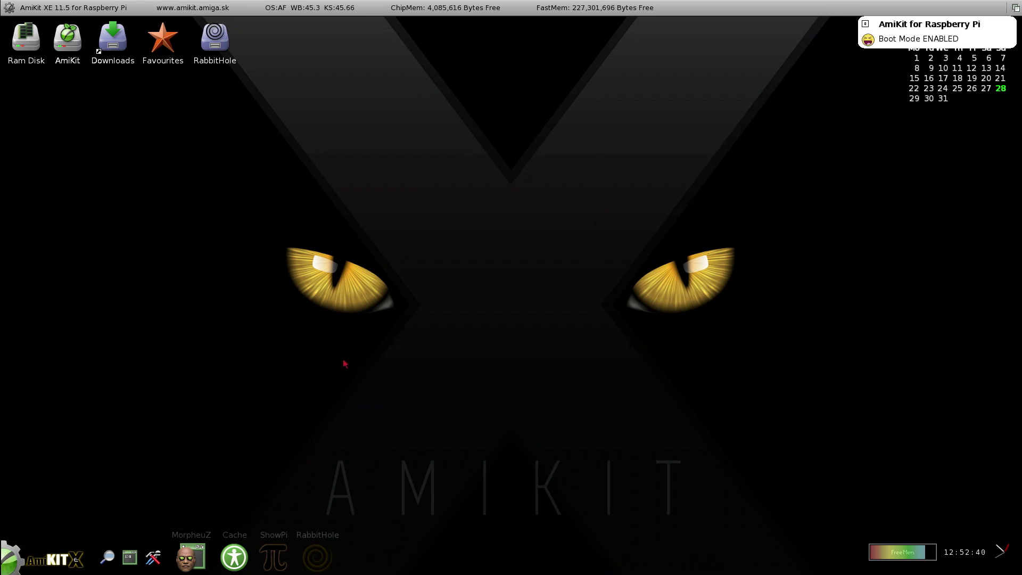
pyautogui.click(5, 558)
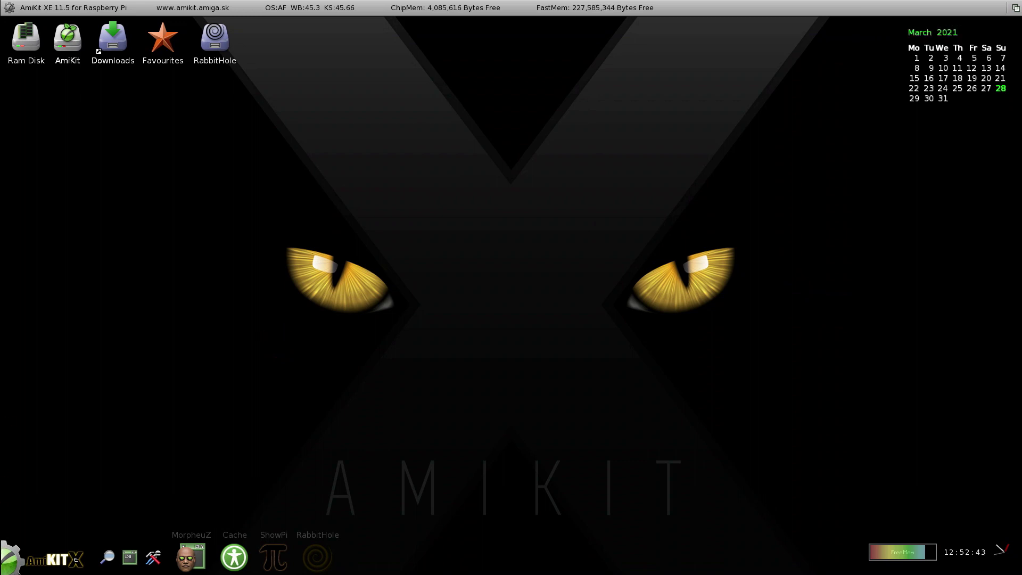
pyautogui.click(43, 524)
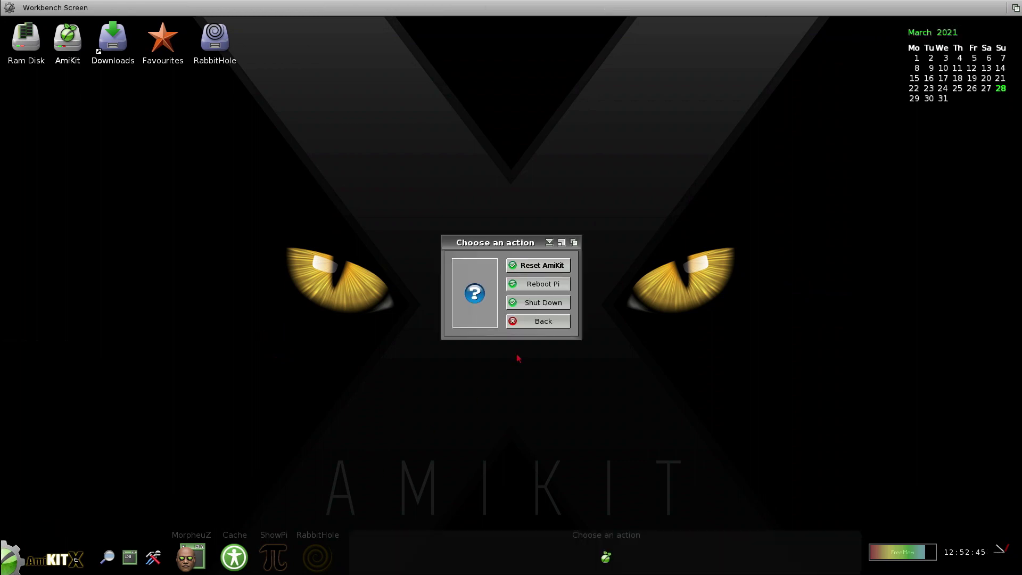
pyautogui.click(553, 290)
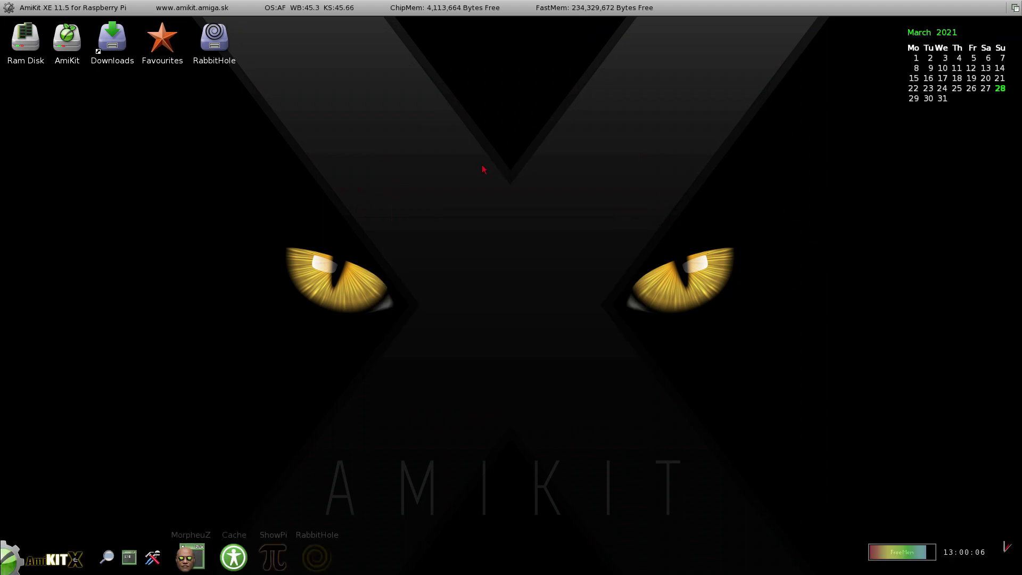
# Bring up the Opus menu bar, browse its menus, and choose AmiKit > Quit AmiKit.
pyautogui.rightClick(120, 12)
pyautogui.rightClick(22, 7)
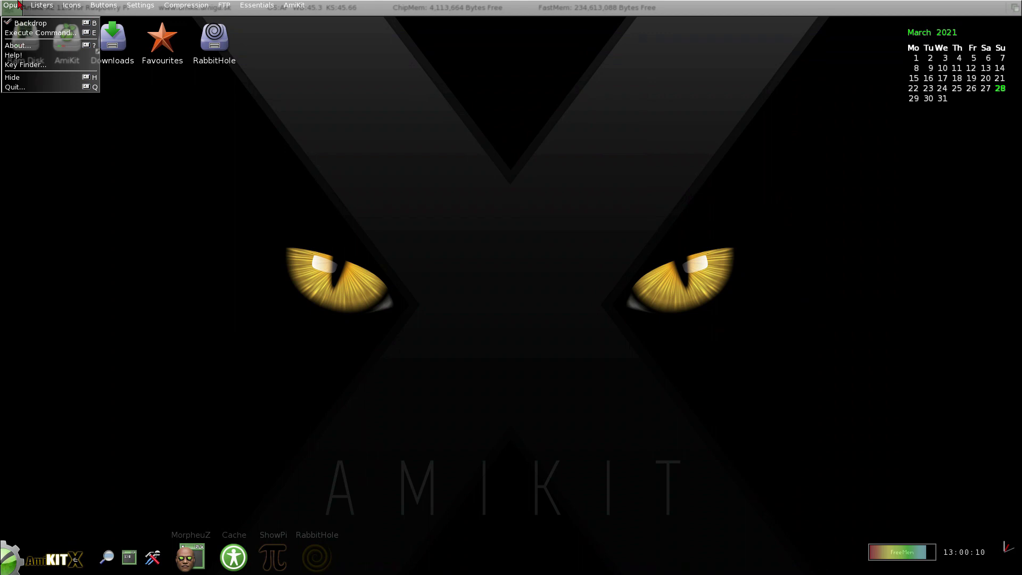
pyautogui.moveTo(143, 5)
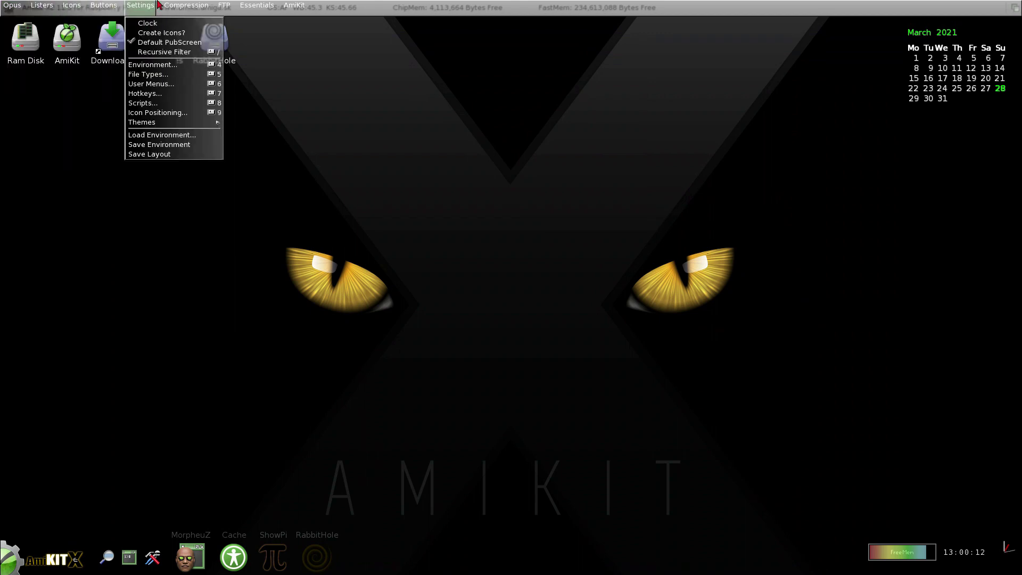
pyautogui.moveTo(221, 4)
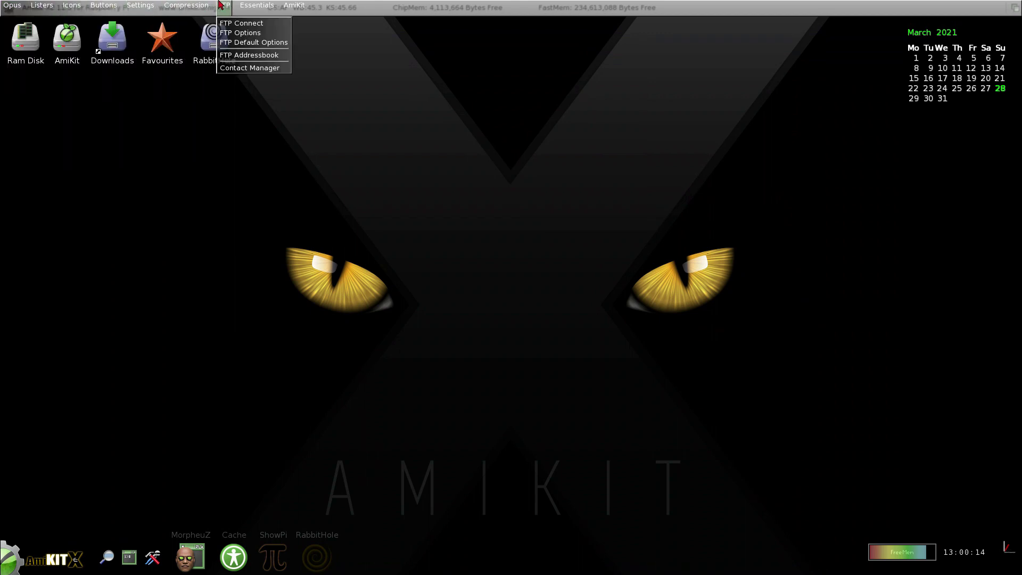
pyautogui.moveTo(266, 4)
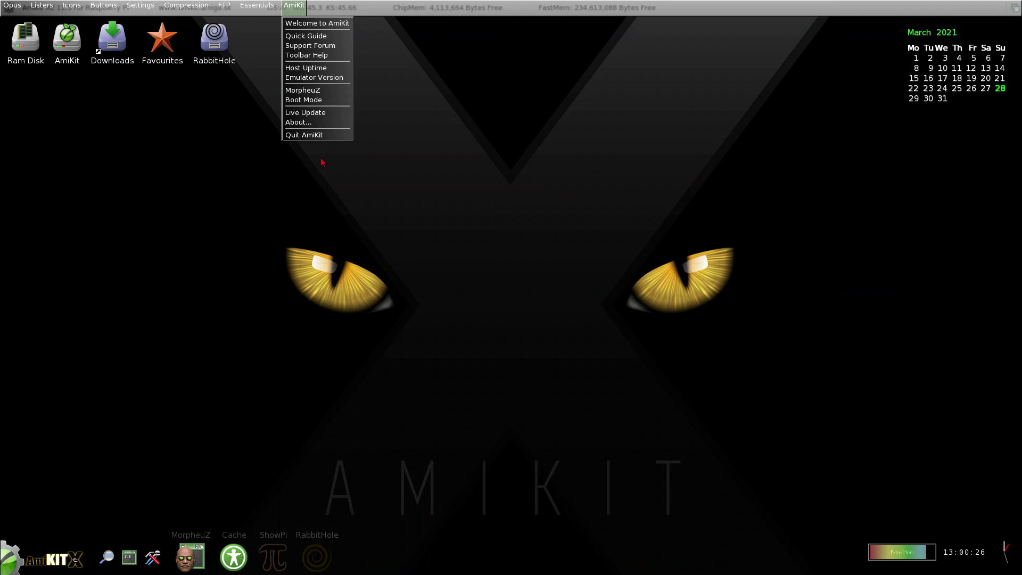
pyautogui.click(326, 136)
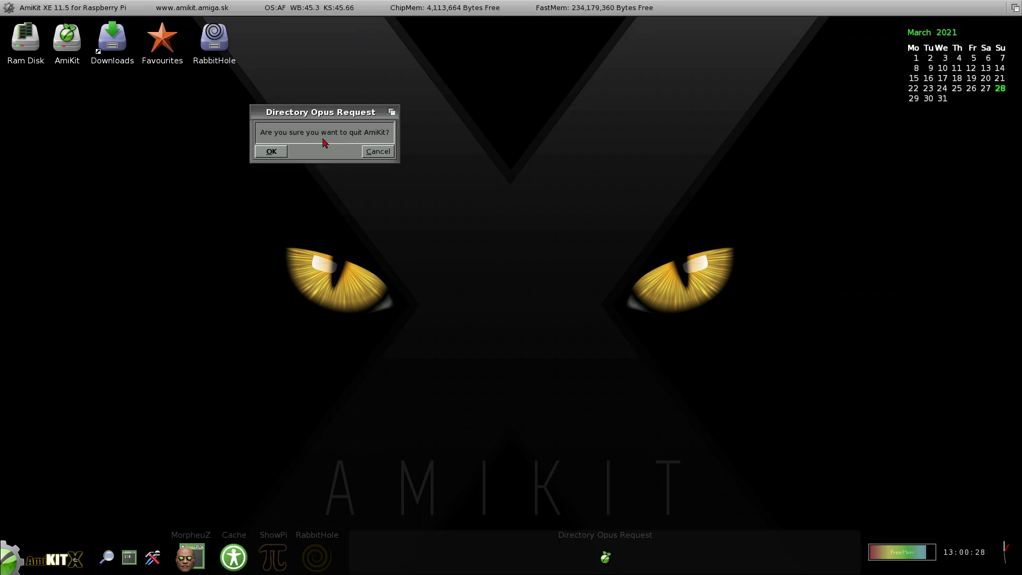
# Confirm quitting AmiKit, then run Update Linux from the menu with the sudo password.
pyautogui.click(271, 152)
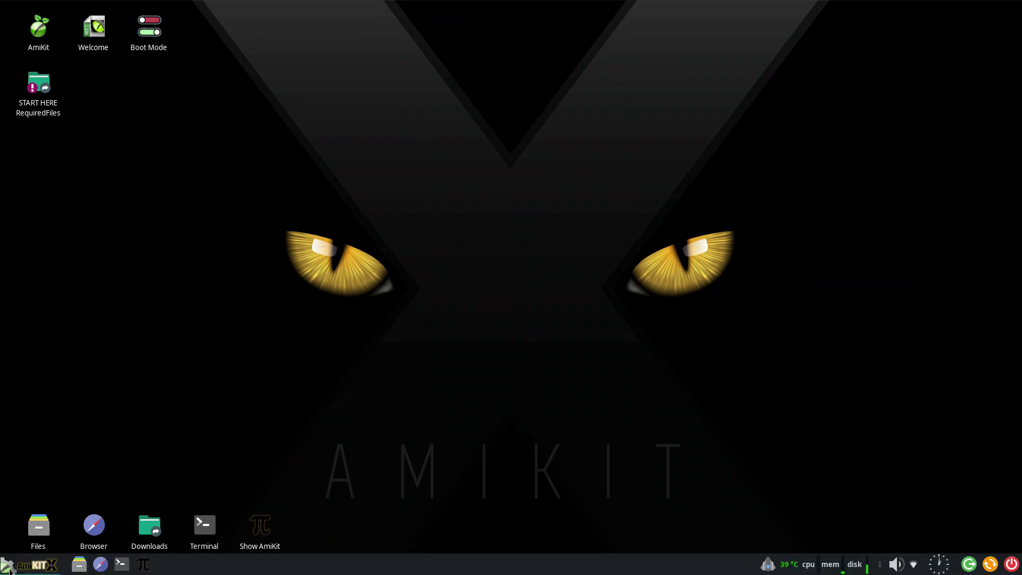
pyautogui.click(9, 568)
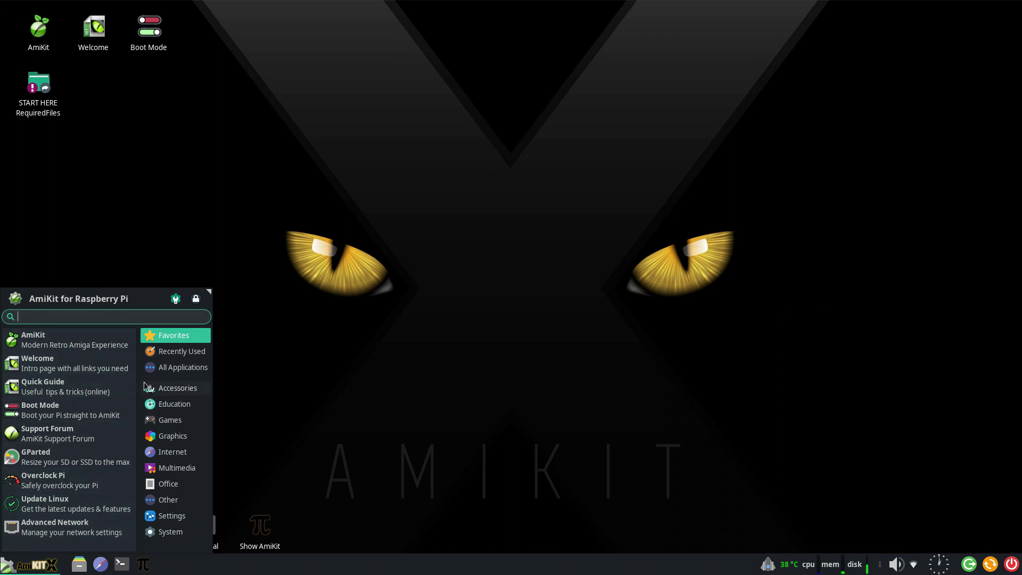
pyautogui.click(165, 368)
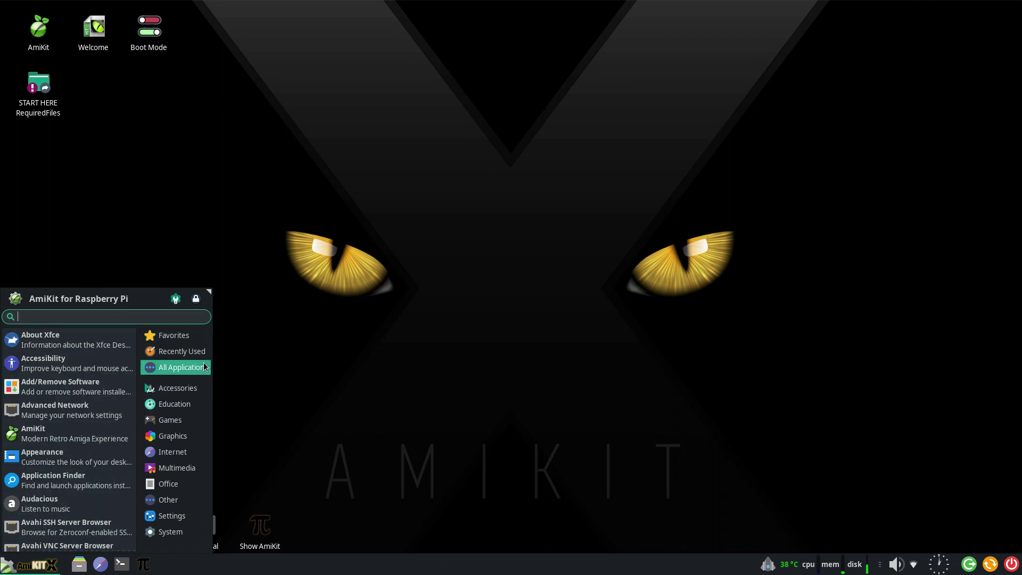
pyautogui.click(178, 338)
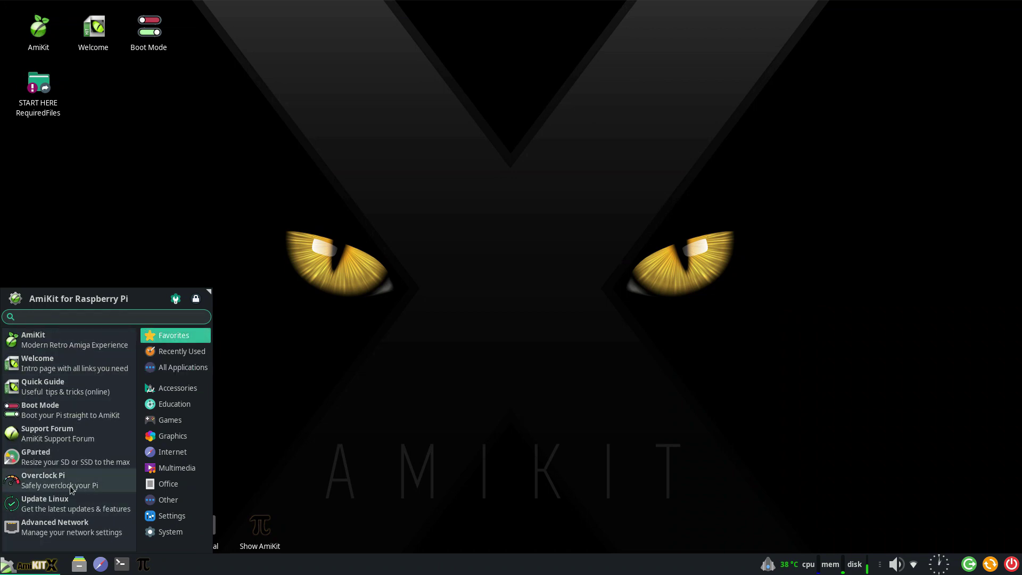
pyautogui.click(70, 503)
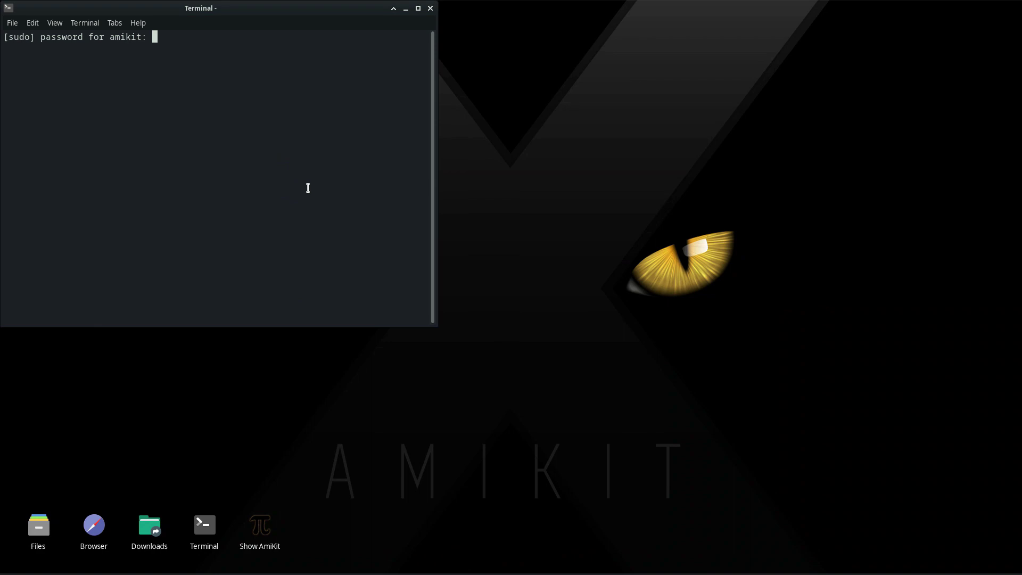
pyautogui.press('Return')
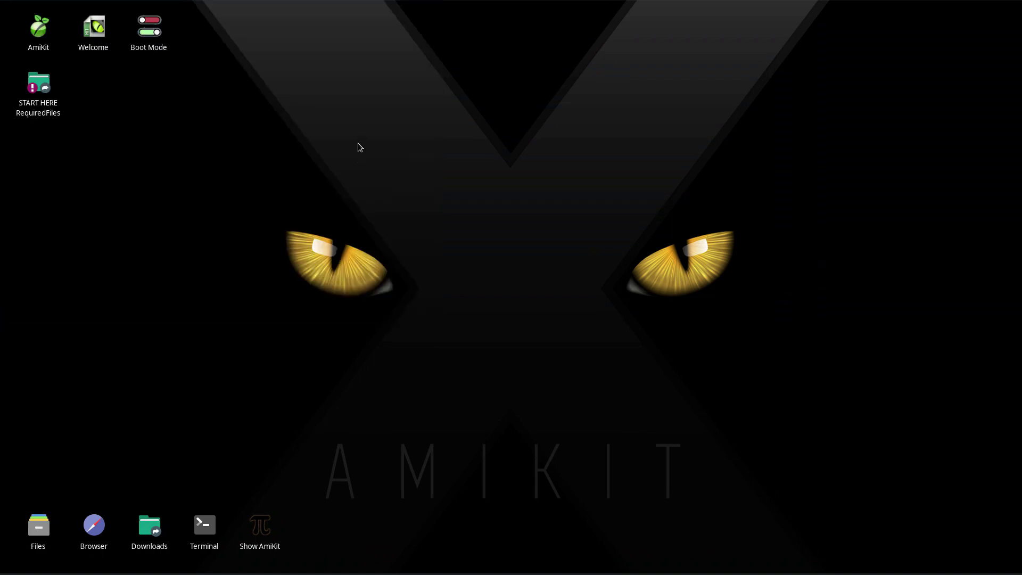
# Browse the Xfce applications menu's Other, All and Recently Used lists.
pyautogui.click(12, 567)
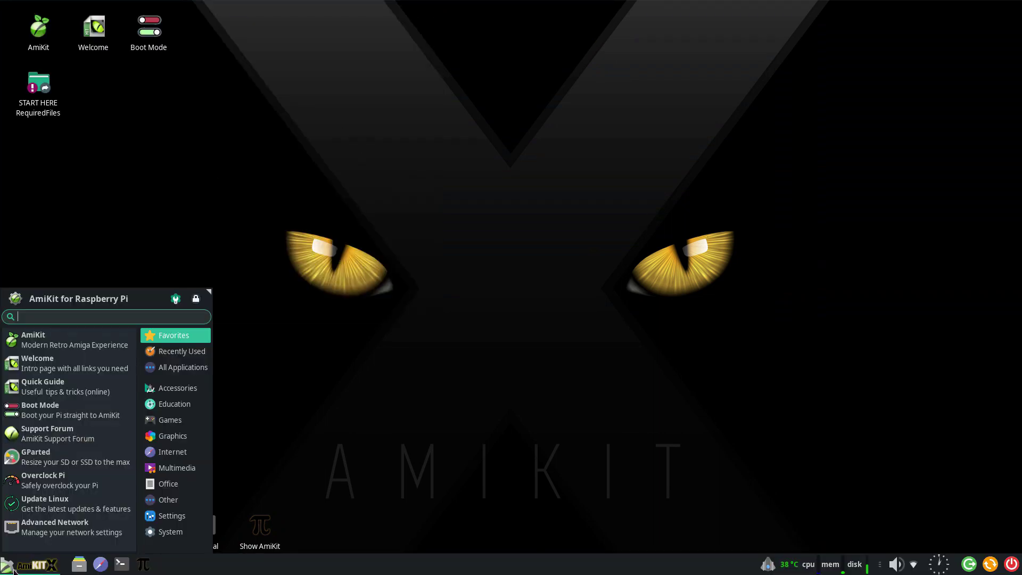
pyautogui.click(168, 499)
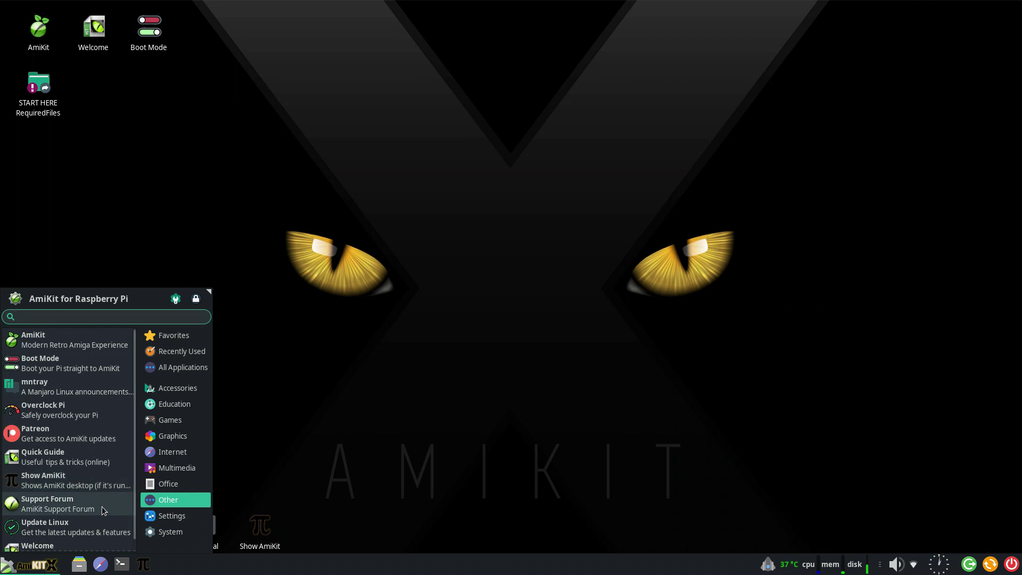
pyautogui.click(5, 565)
pyautogui.click(6, 564)
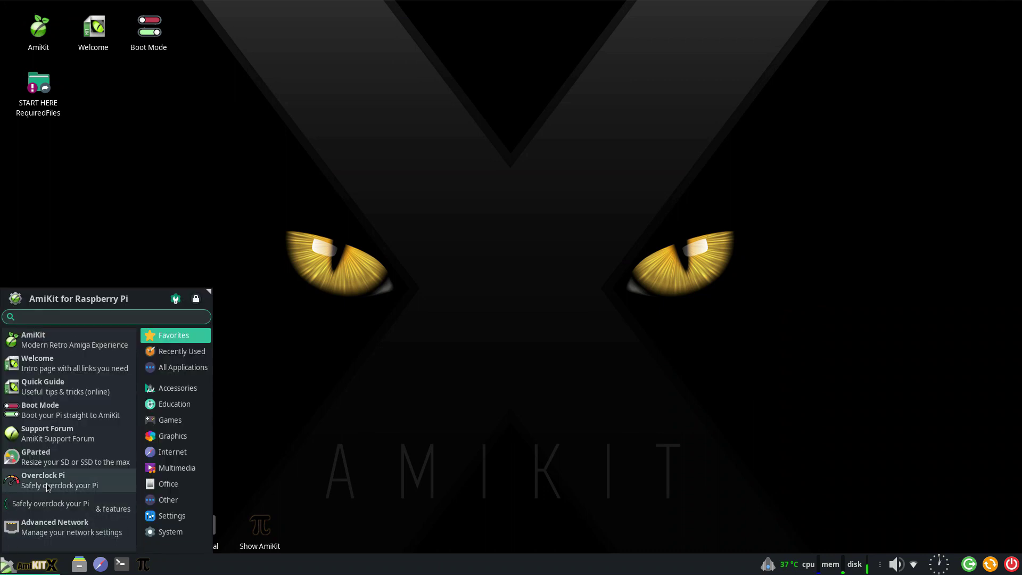
pyautogui.click(184, 368)
pyautogui.click(194, 355)
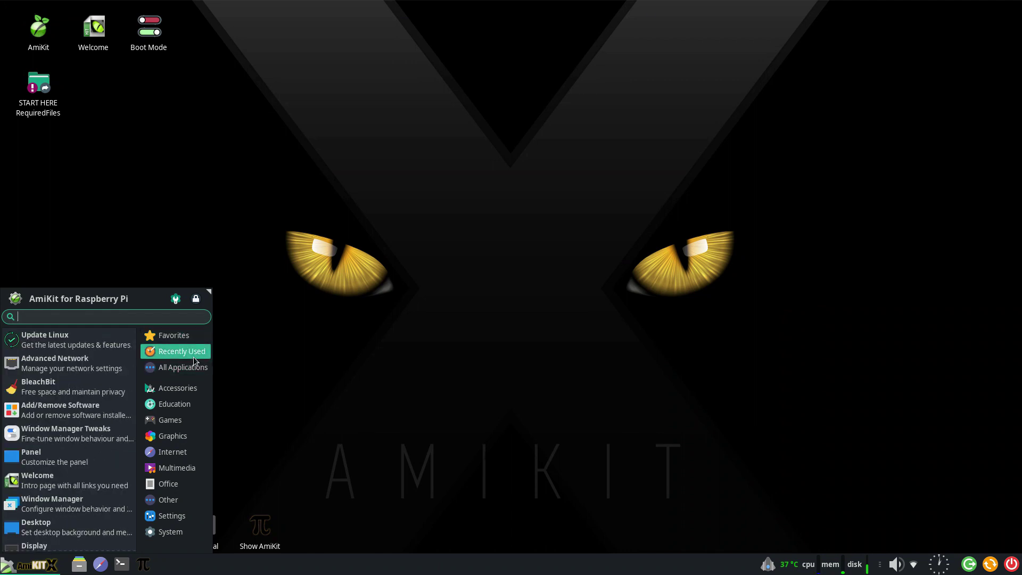
pyautogui.click(193, 367)
# Step through the Accessories to System categories and launch System > Add/Remove Software.
pyautogui.click(196, 389)
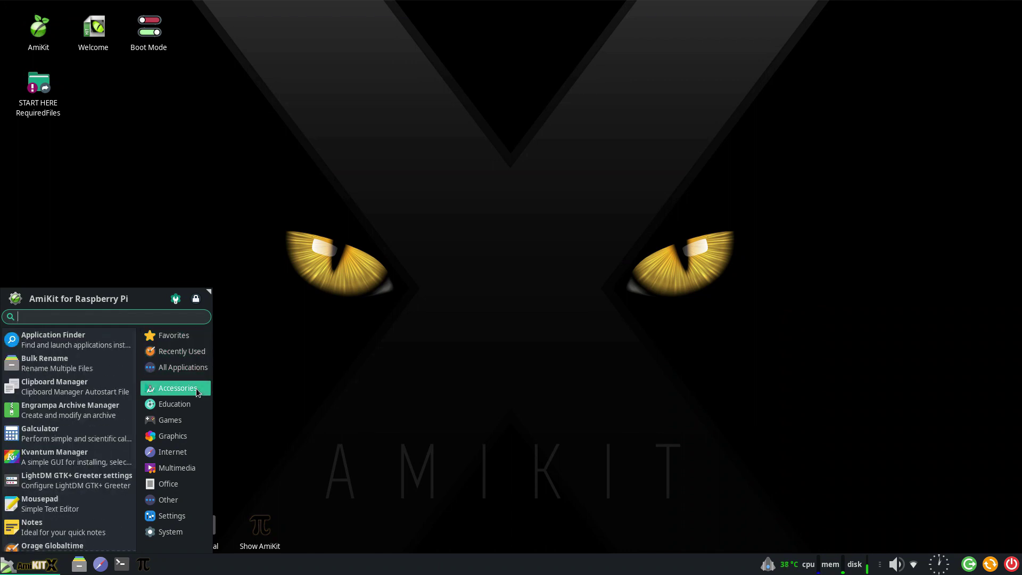
pyautogui.click(196, 403)
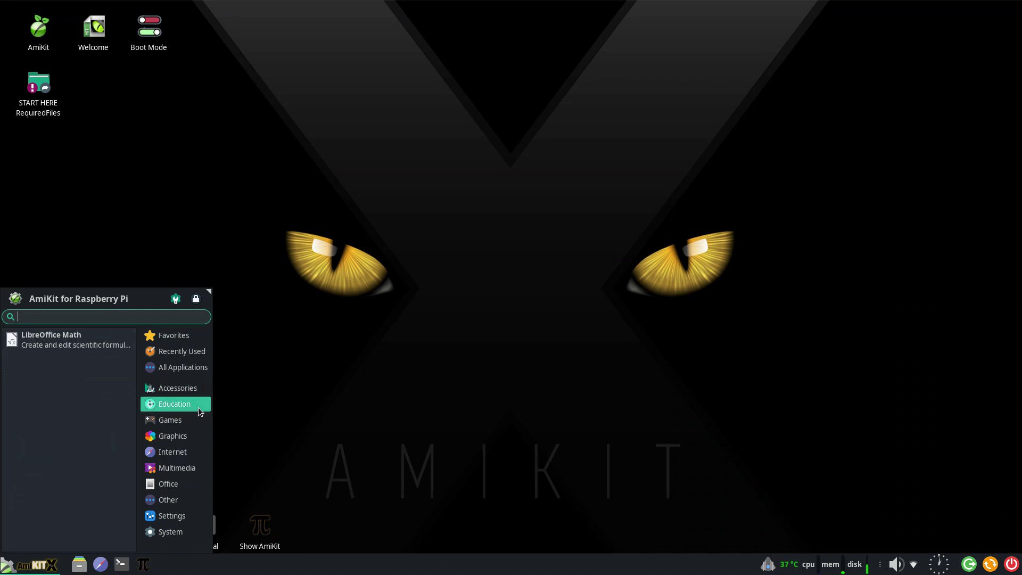
pyautogui.click(196, 415)
pyautogui.click(190, 435)
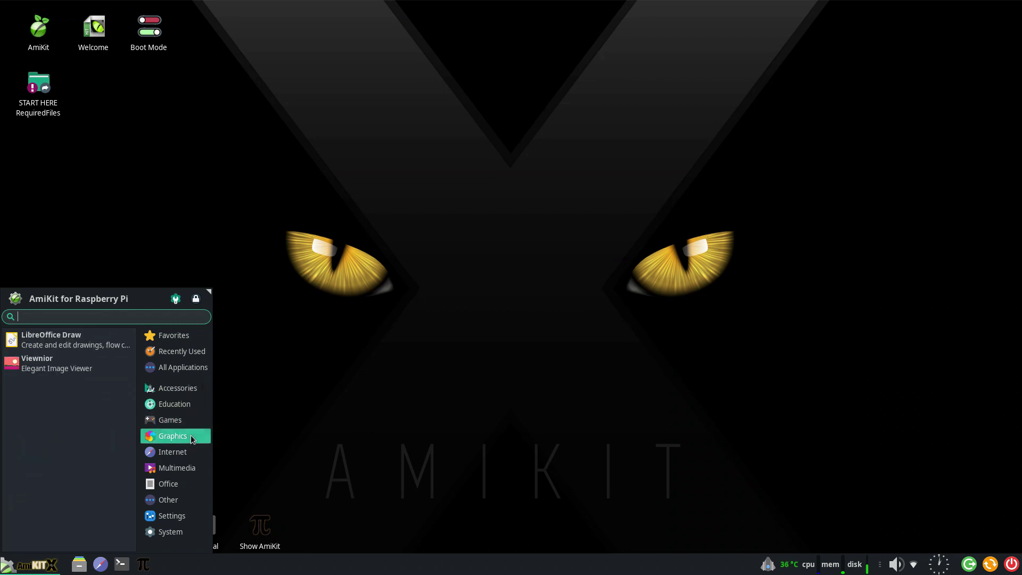
pyautogui.click(192, 452)
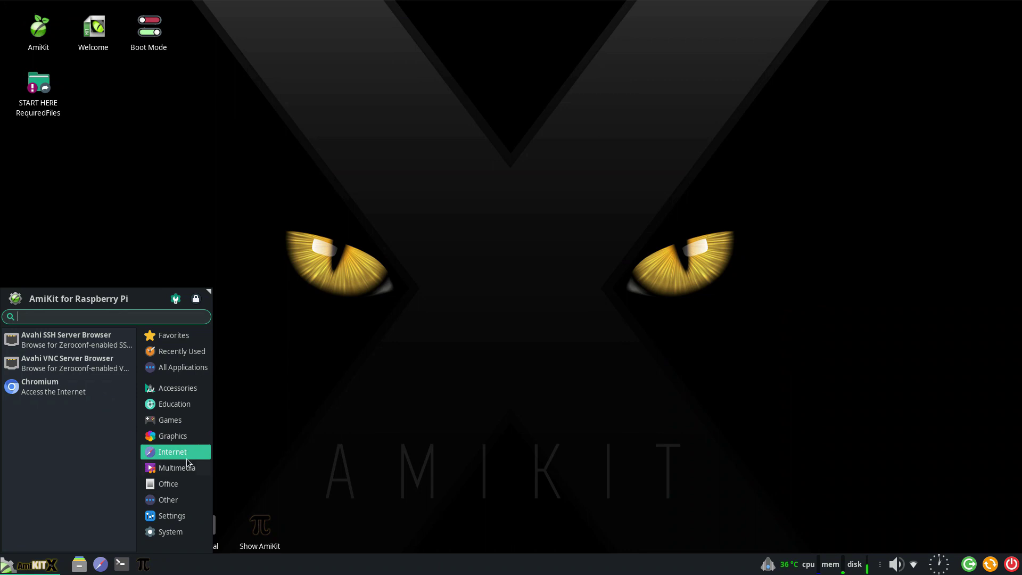
pyautogui.click(188, 469)
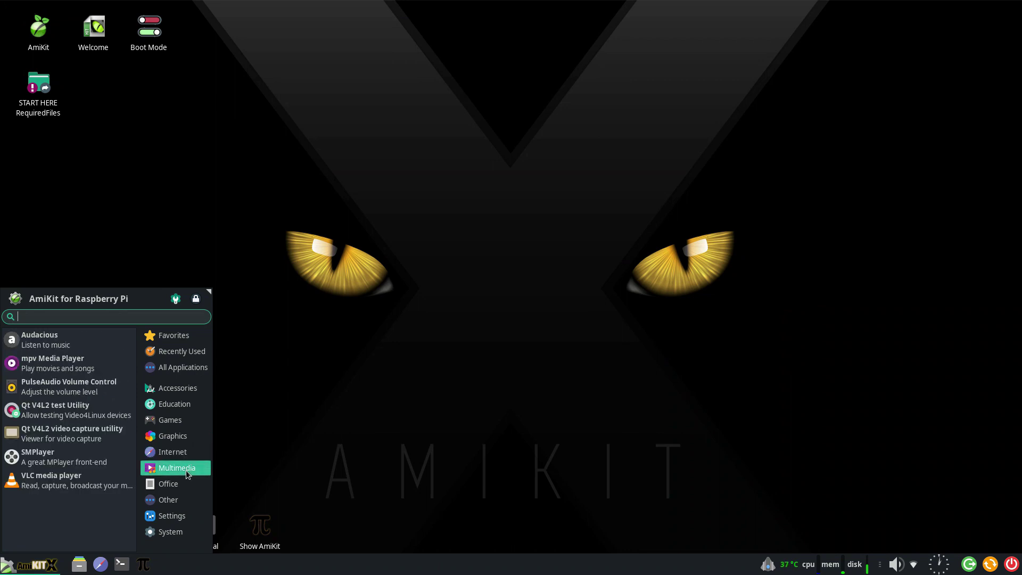
pyautogui.click(188, 487)
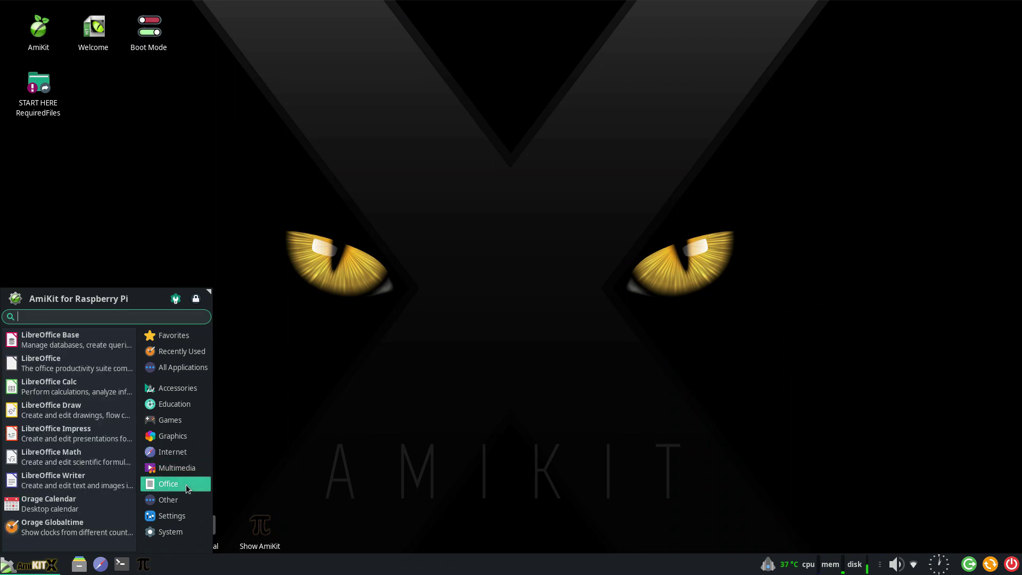
pyautogui.click(185, 500)
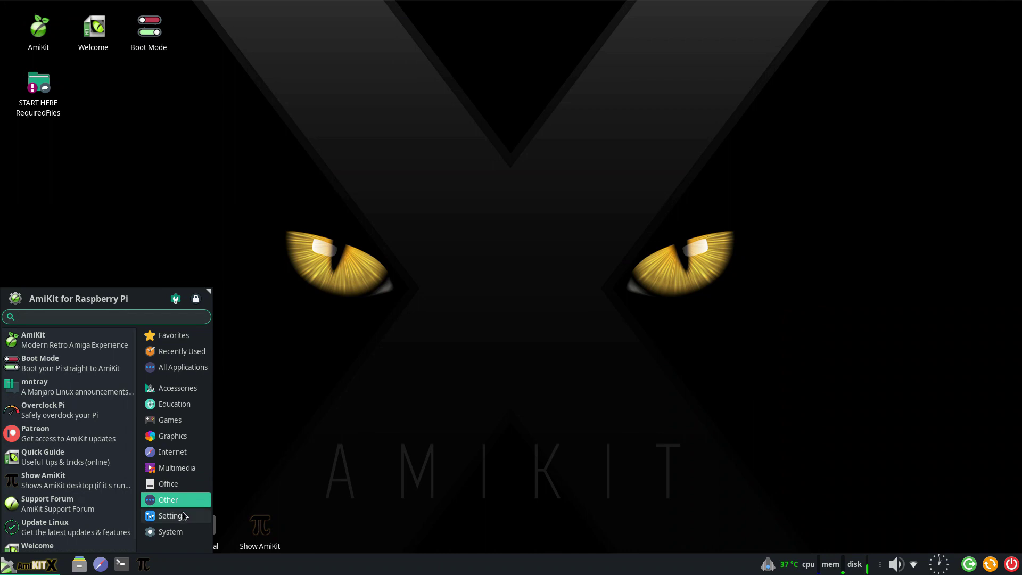
pyautogui.click(183, 513)
pyautogui.click(180, 530)
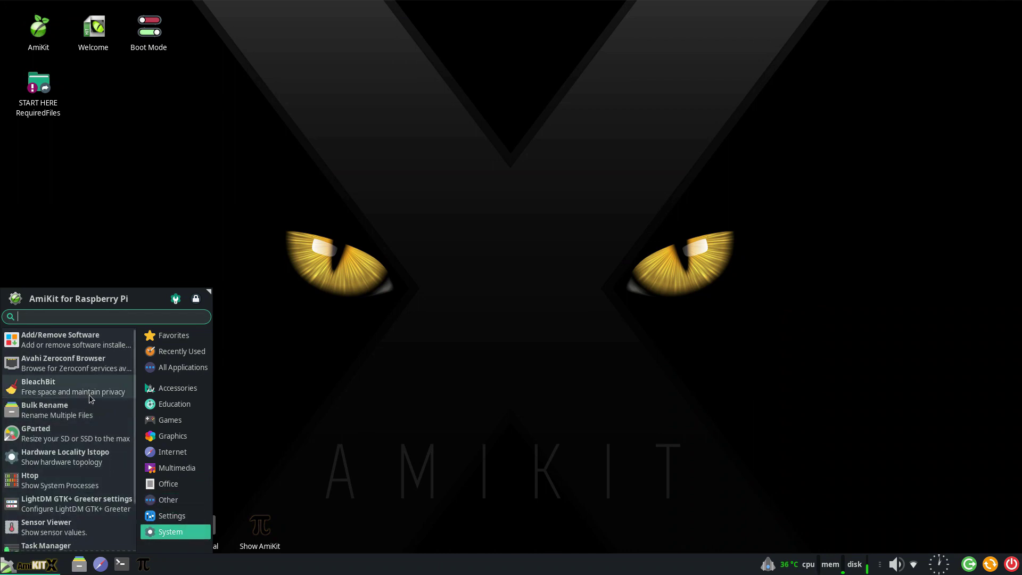
pyautogui.click(92, 346)
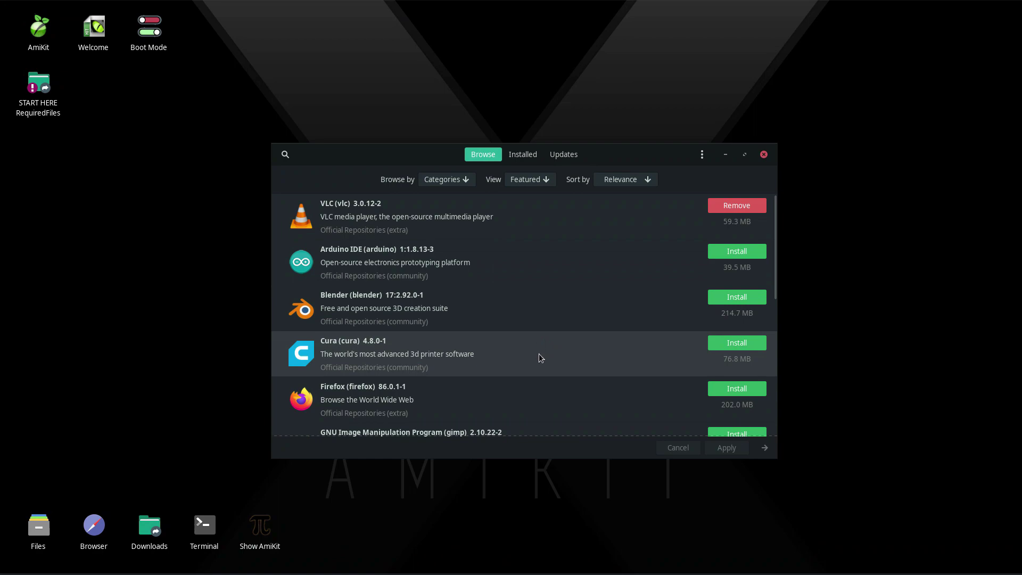
# Scroll through Pamac's featured Browse list, then close the Add/Remove Software window.
pyautogui.scroll(-3, 539, 354)
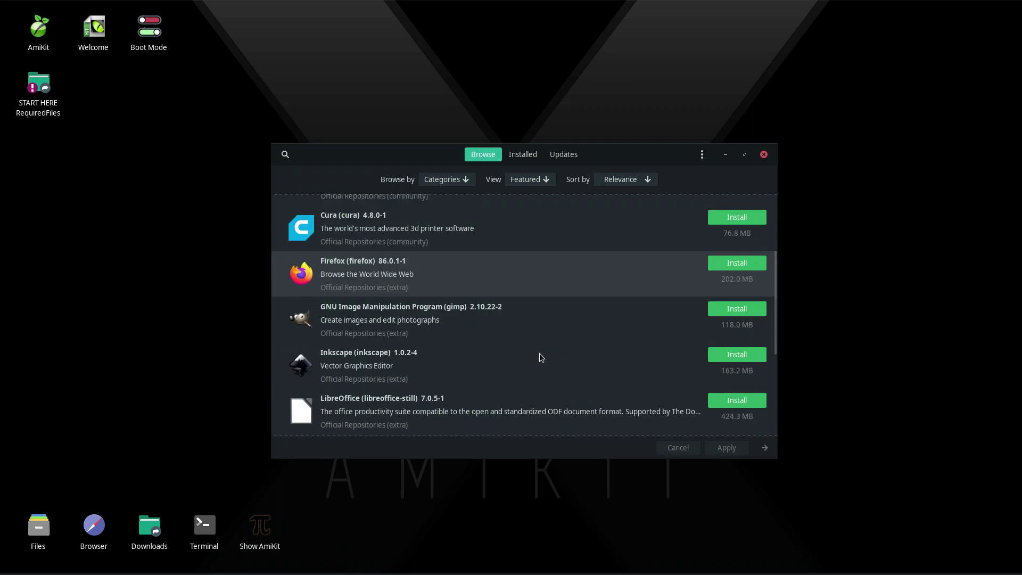
pyautogui.scroll(-4, 545, 346)
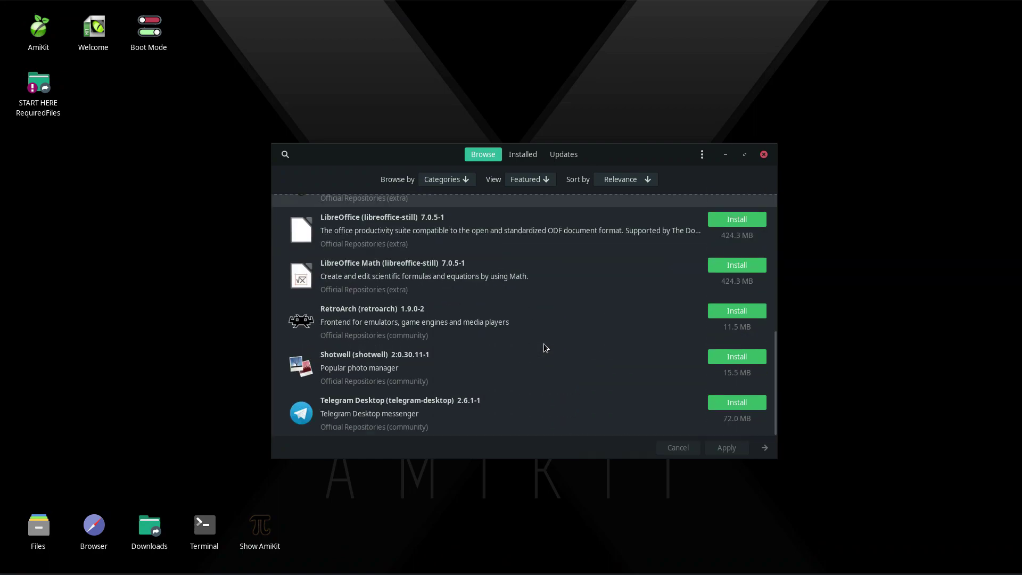
pyautogui.click(764, 155)
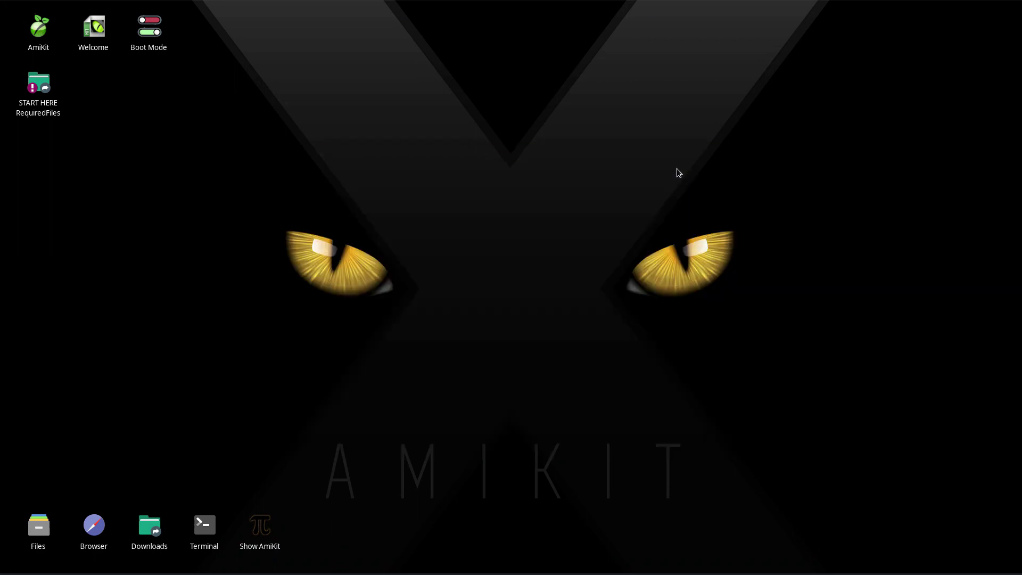
# Look at the System category in the applications menu, then dismiss the menu to the bare desktop.
pyautogui.click(3, 570)
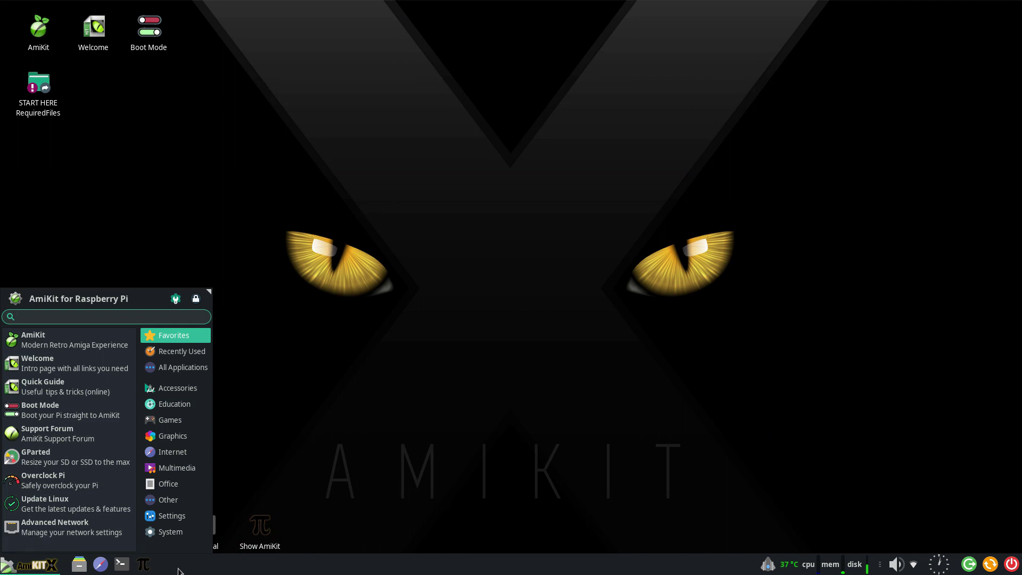
pyautogui.click(193, 535)
pyautogui.click(310, 497)
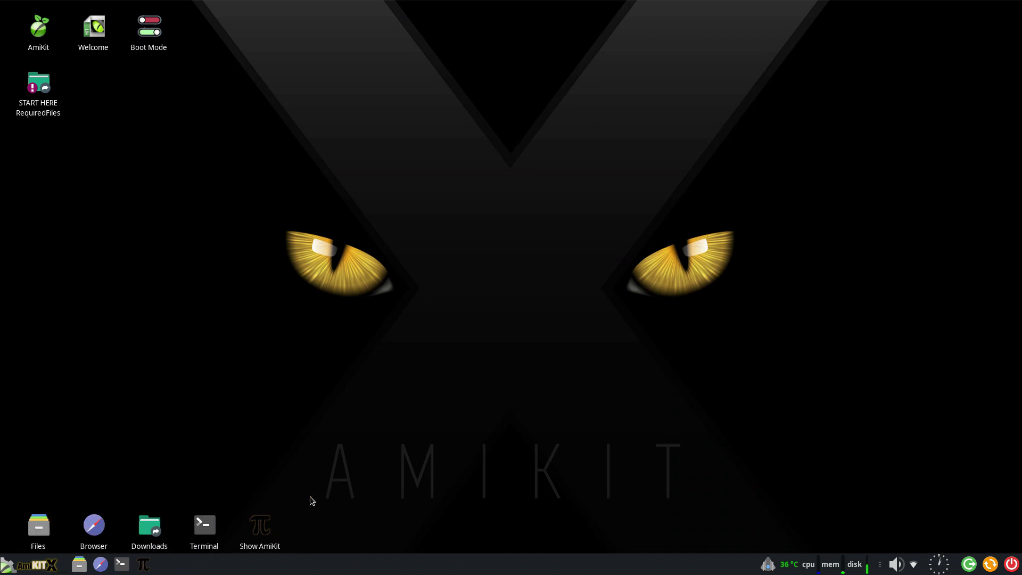